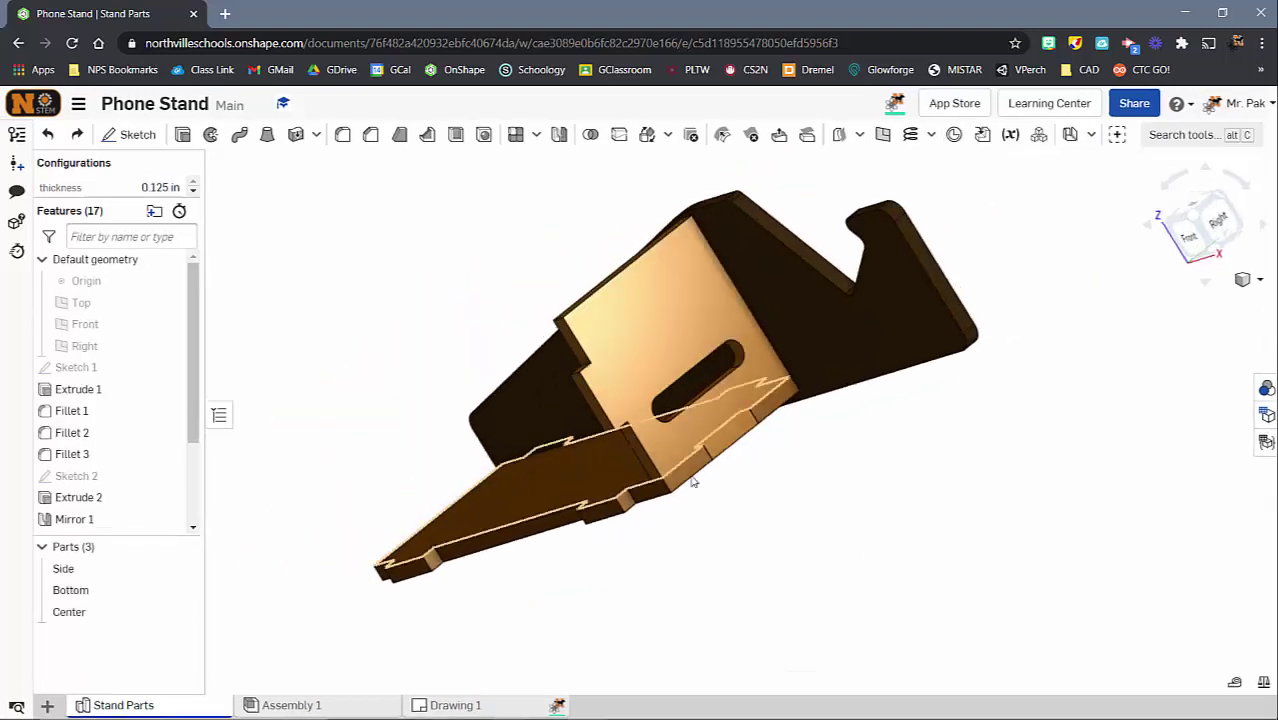
- Examine the finished phone stand and the Sketch 2 profile of its bottom part, including how it meets the side's slots
right_drag(800, 548, 808, 436)
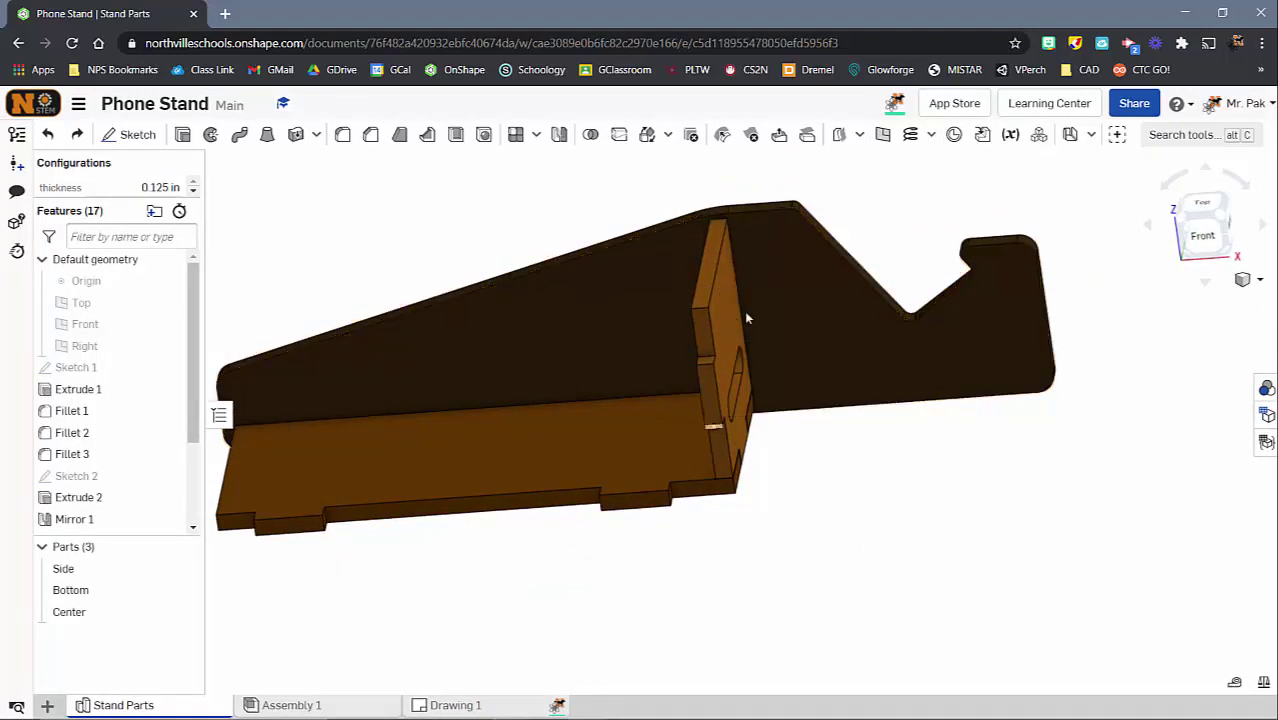
scroll(858, 569, down, 2)
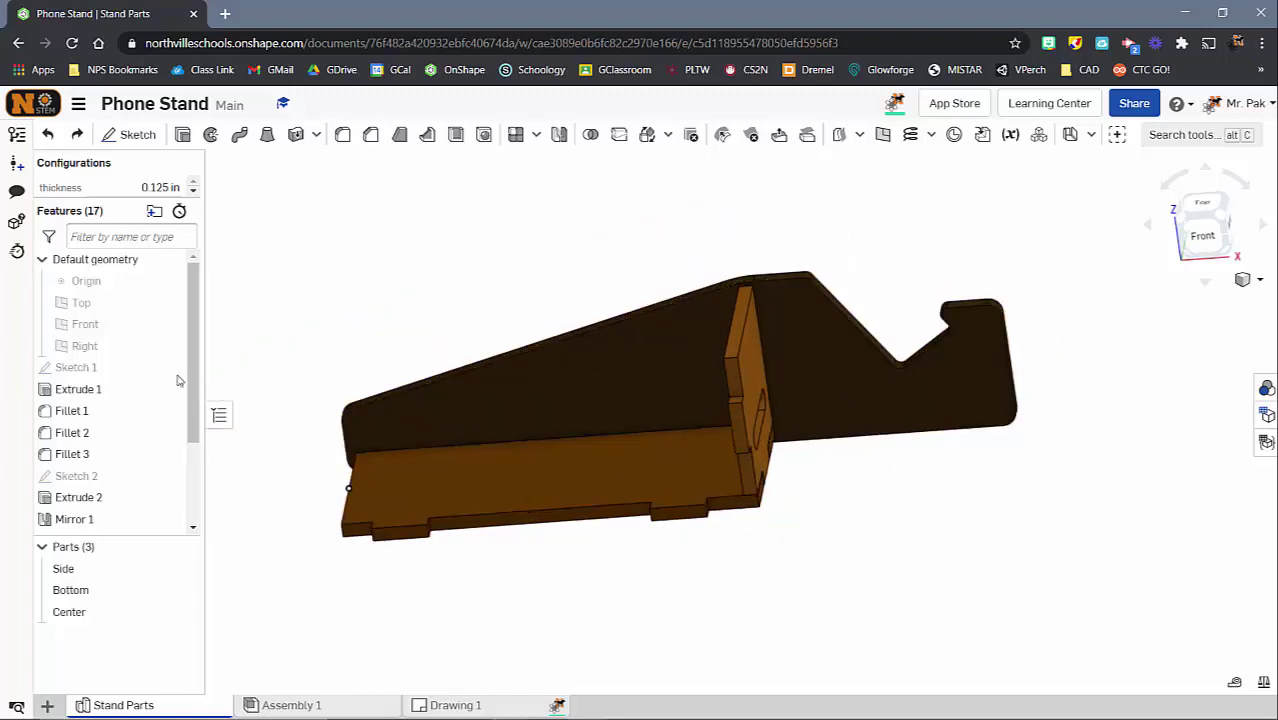
scroll(104, 316, down, 3)
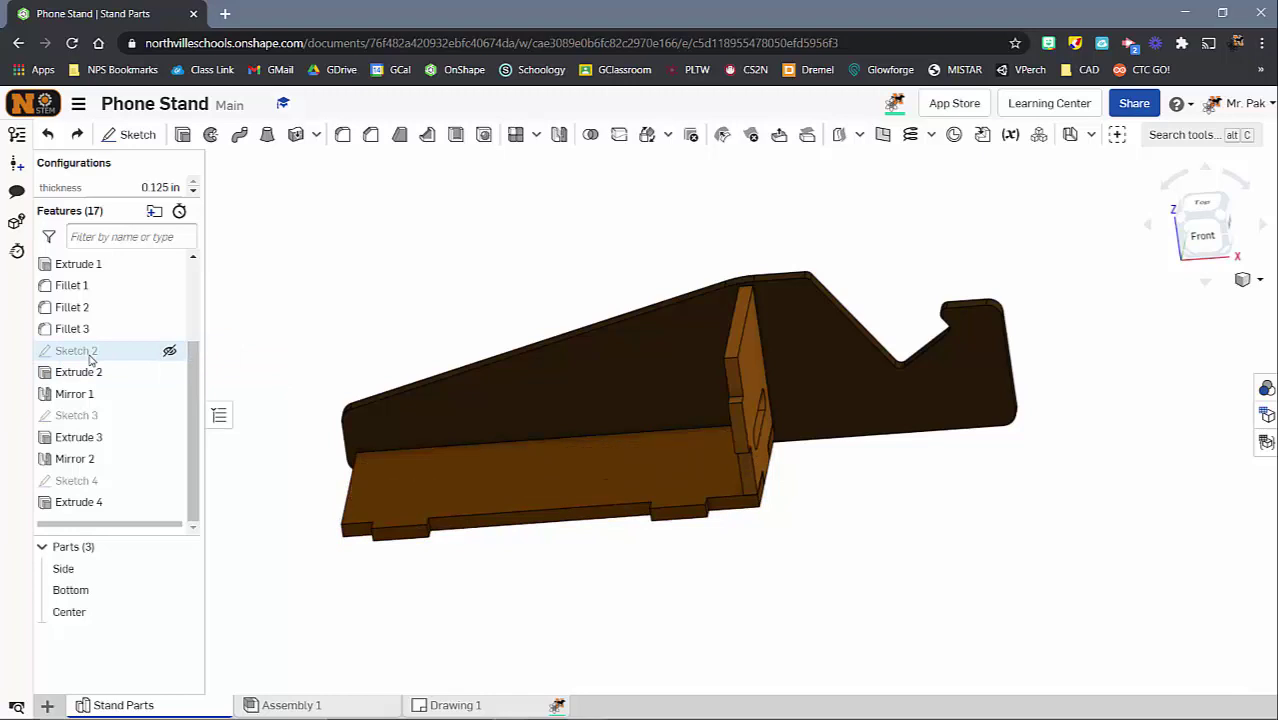
double_click(89, 356)
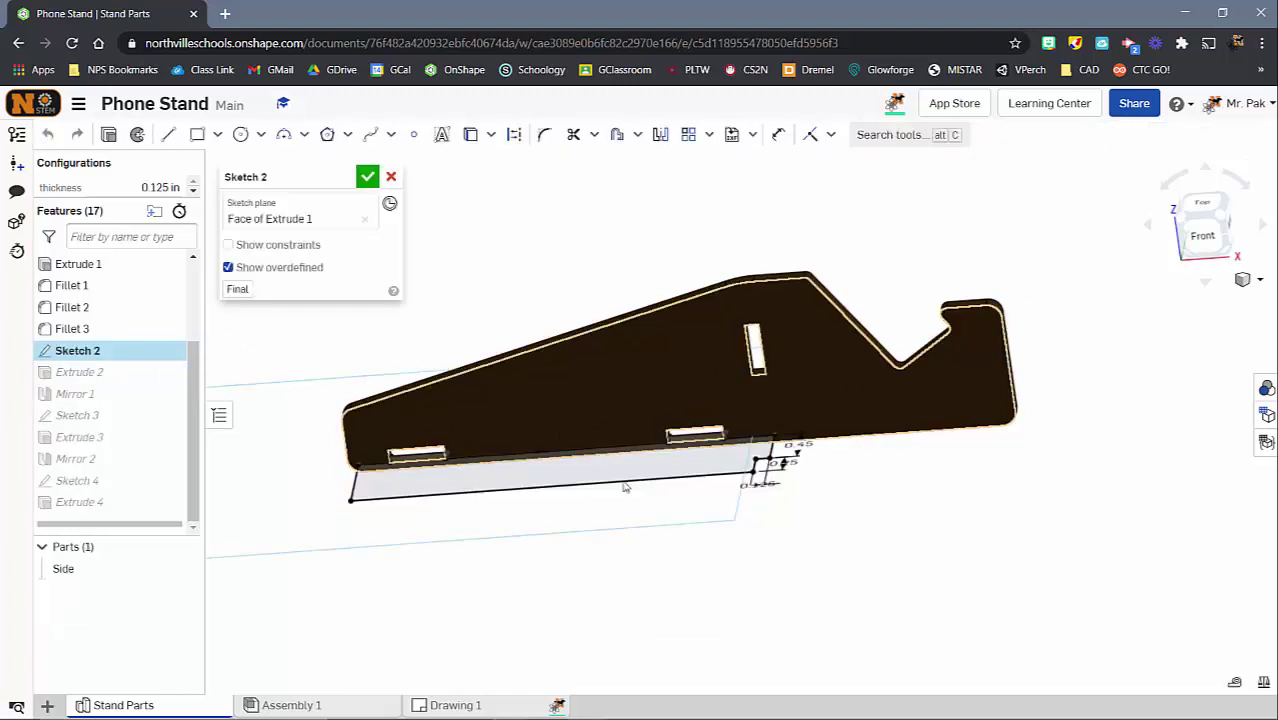
key(n)
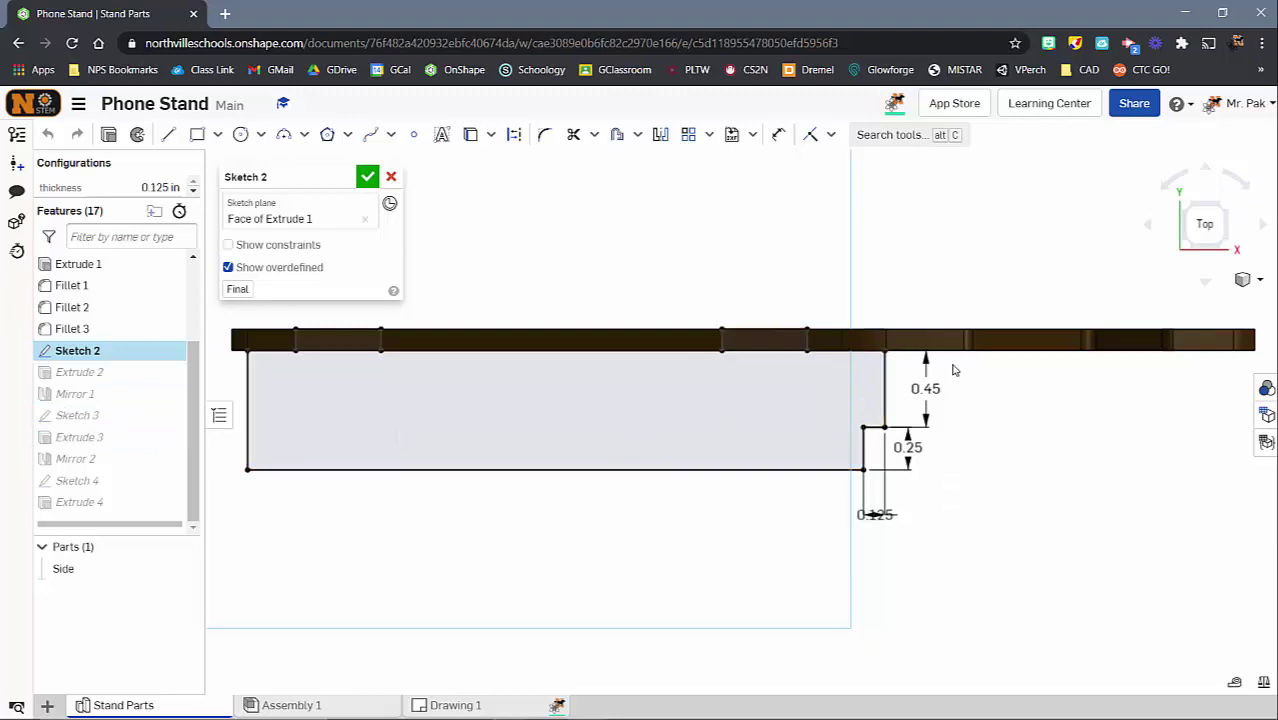
scroll(568, 446, down, 3)
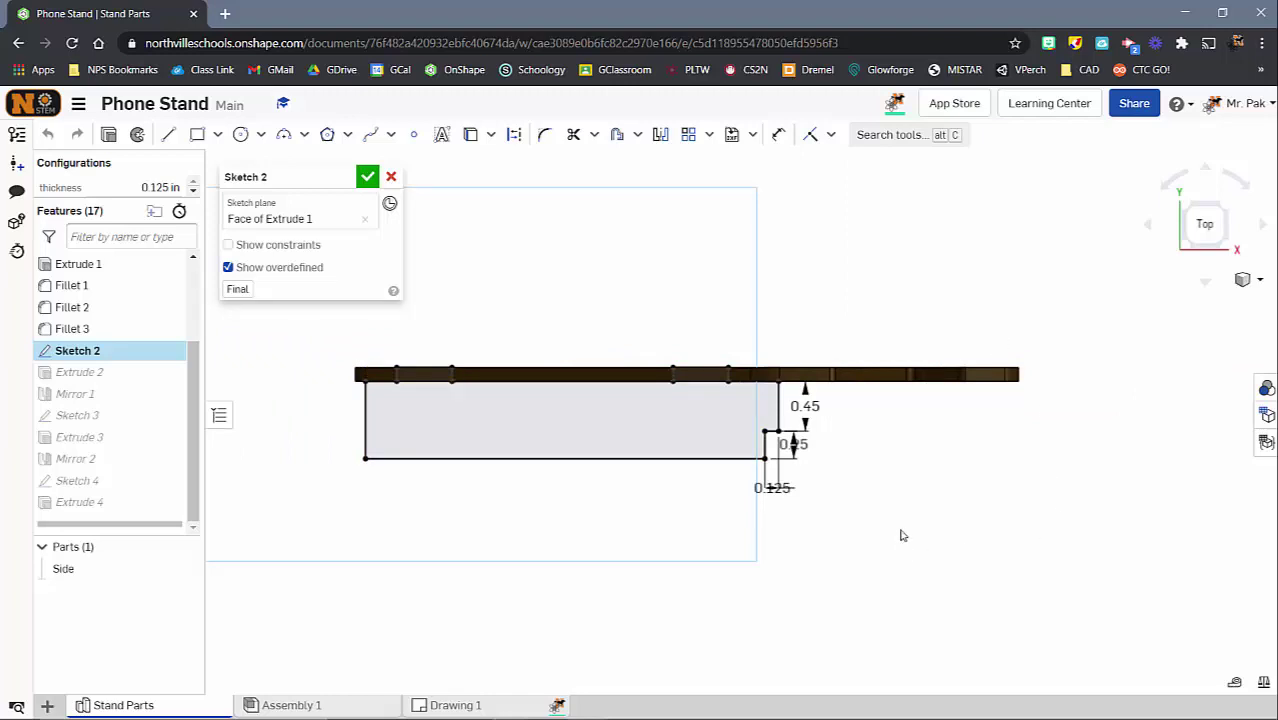
right_drag(900, 535, 848, 495)
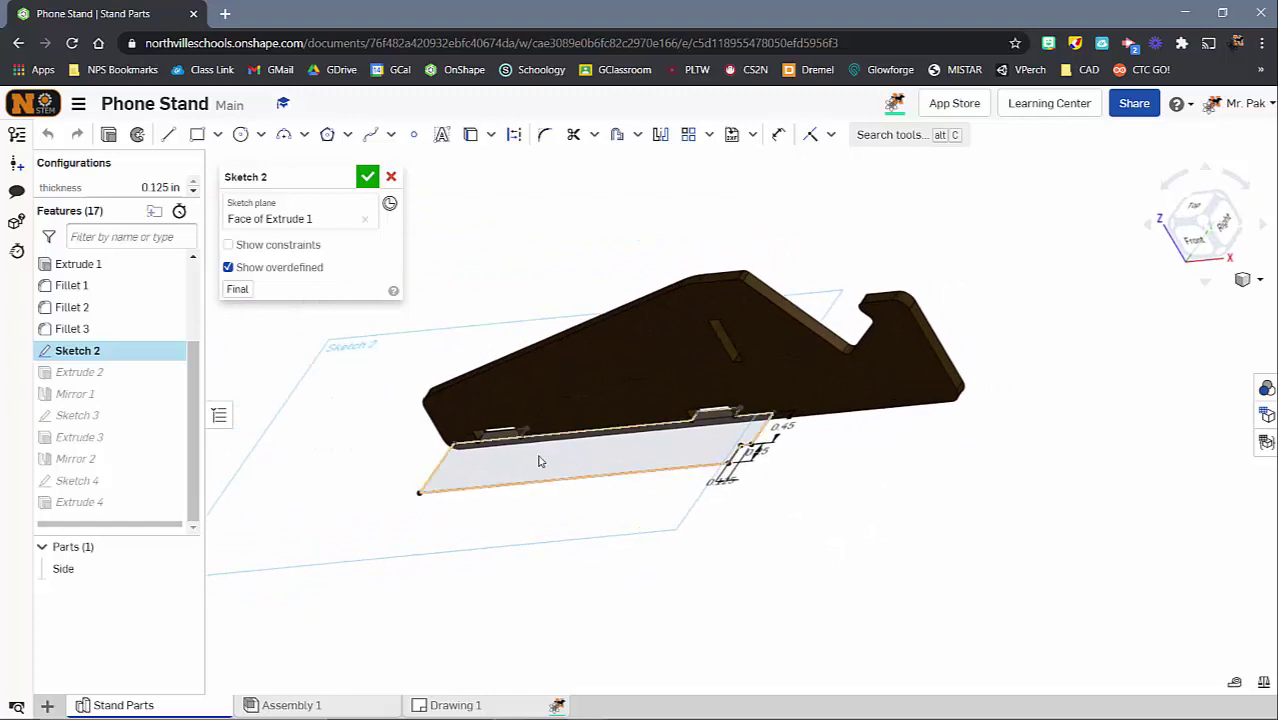
scroll(525, 451, up, 5)
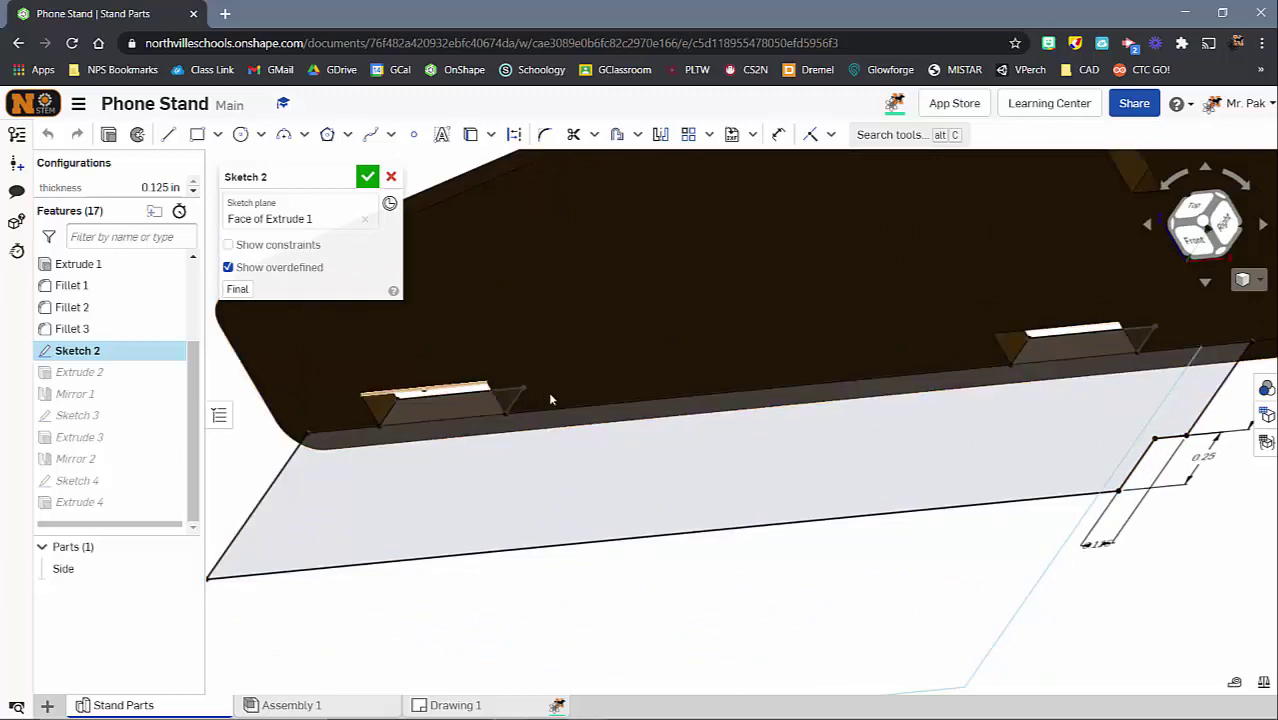
click(366, 177)
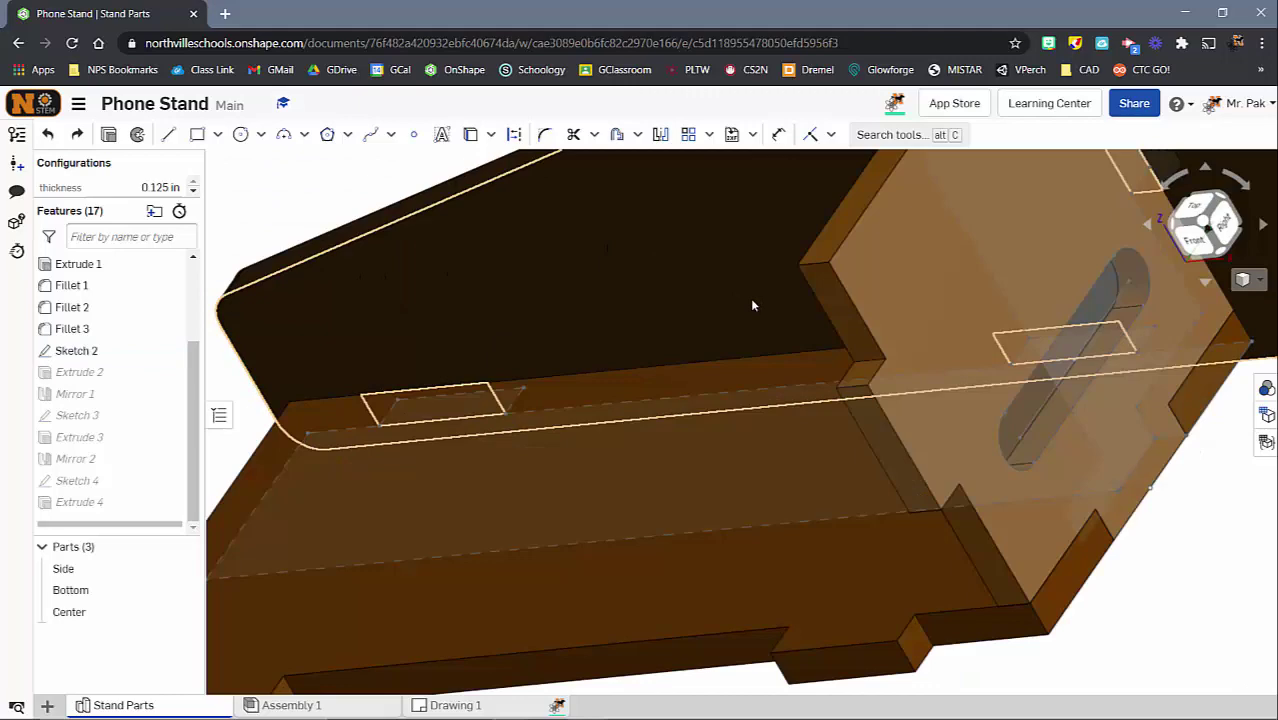
right_drag(753, 305, 681, 425)
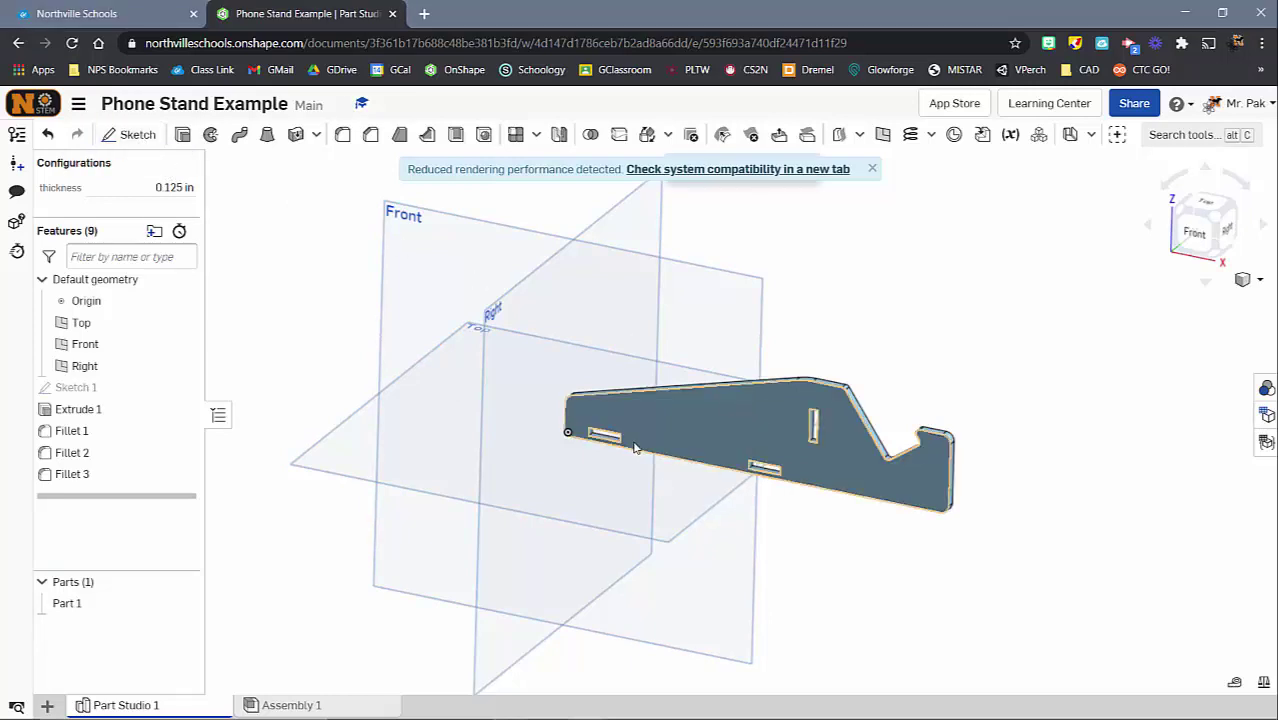
- Start a new sketch on the lower inner face of the side part's bottom slot nearest the origin, viewed face-on
key(shift+s)
scroll(630, 460, up, 2)
scroll(602, 465, up, 6)
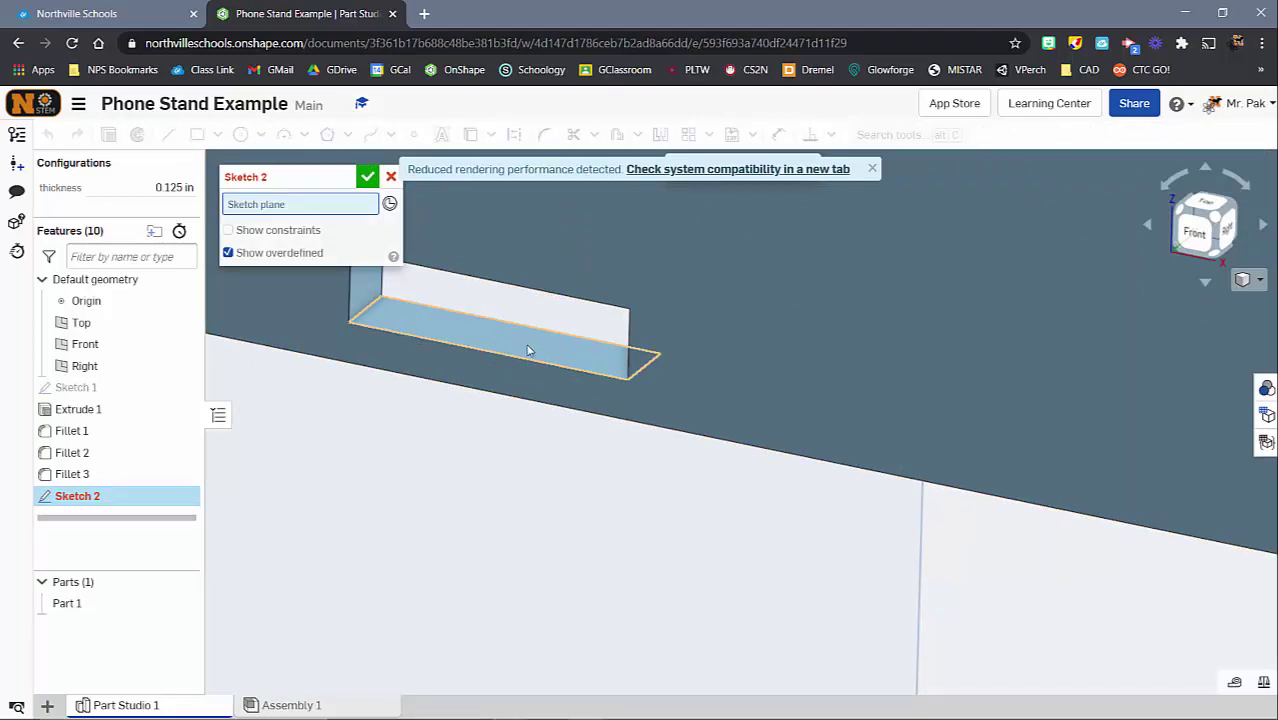
click(529, 350)
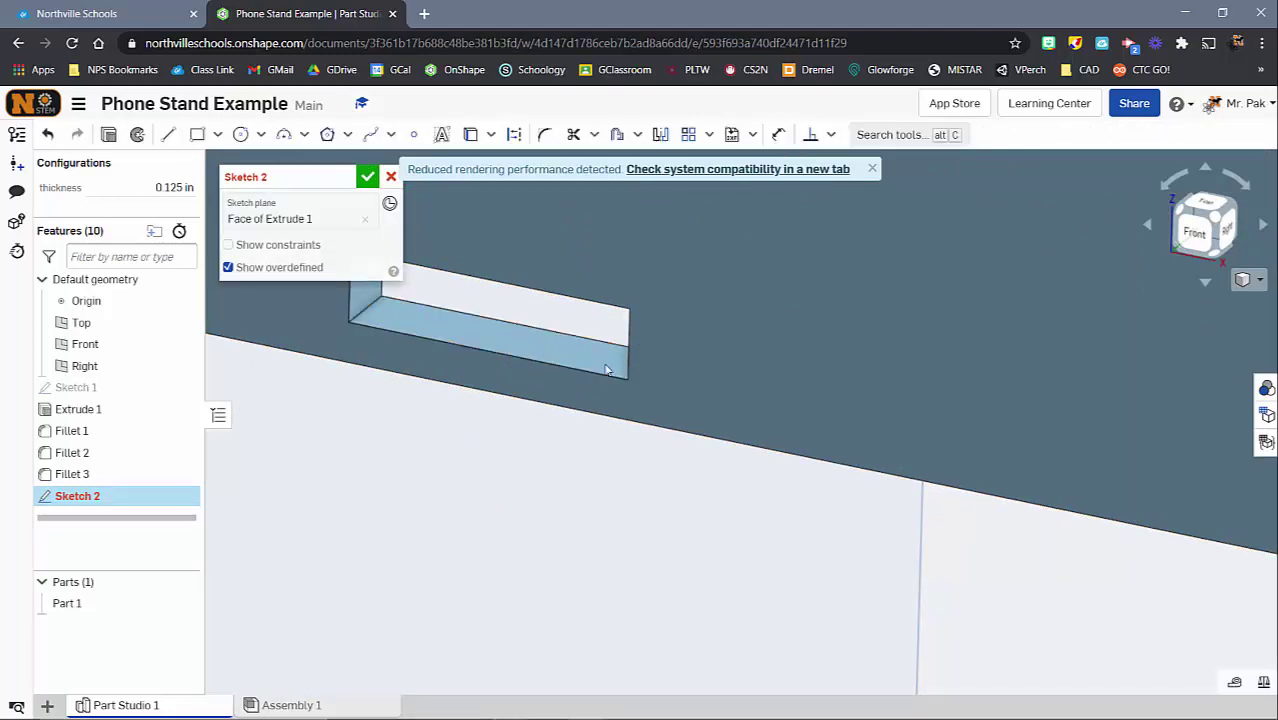
scroll(912, 442, down, 10)
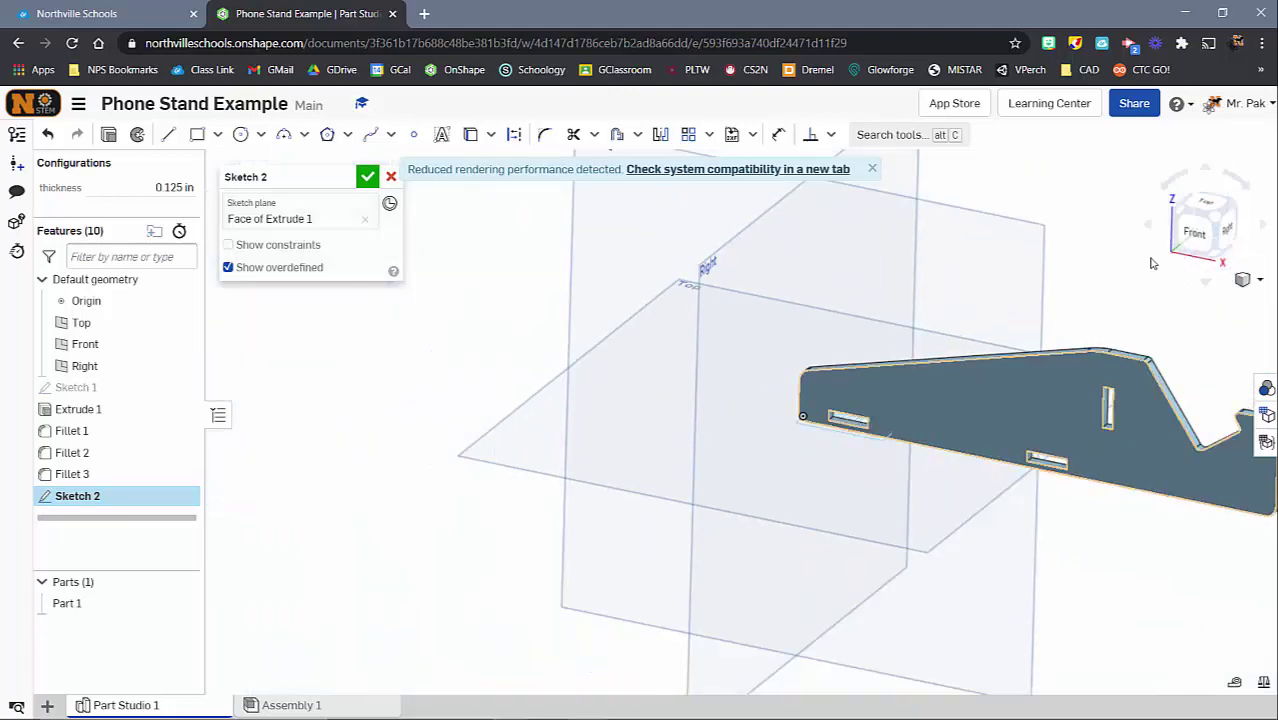
scroll(845, 428, up, 6)
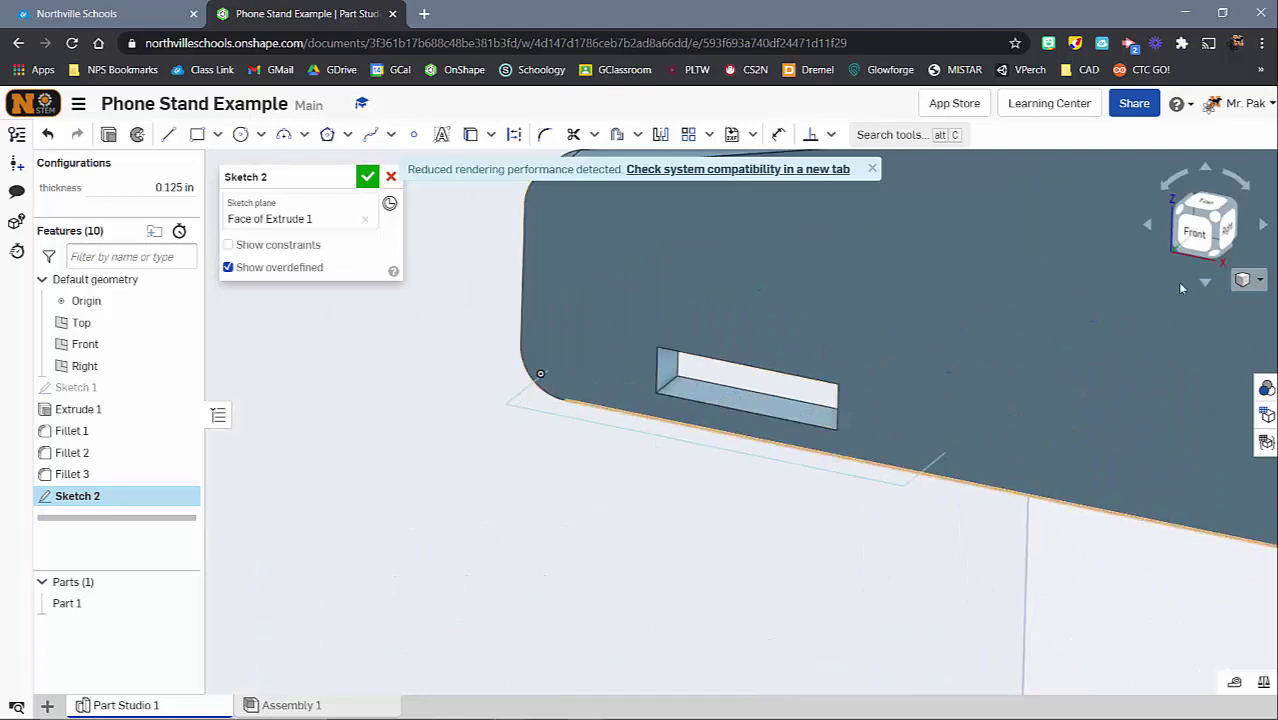
key(n)
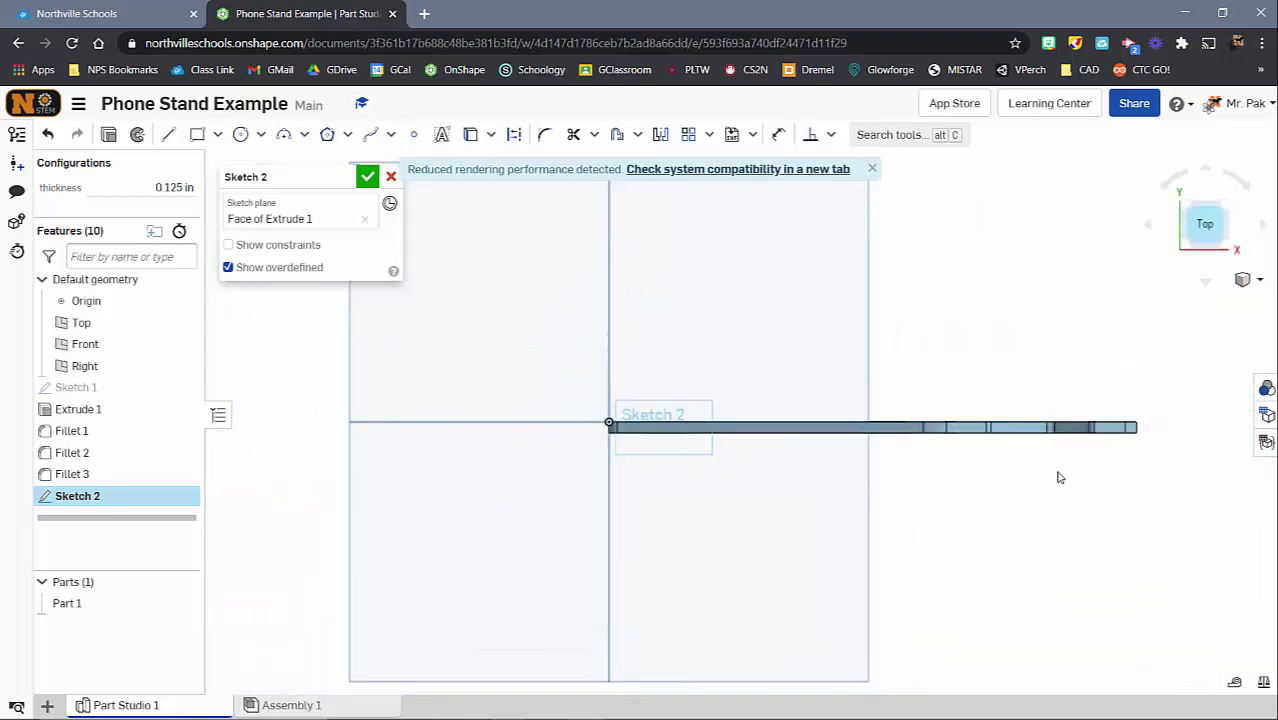
scroll(882, 472, up, 2)
scroll(890, 467, down, 1)
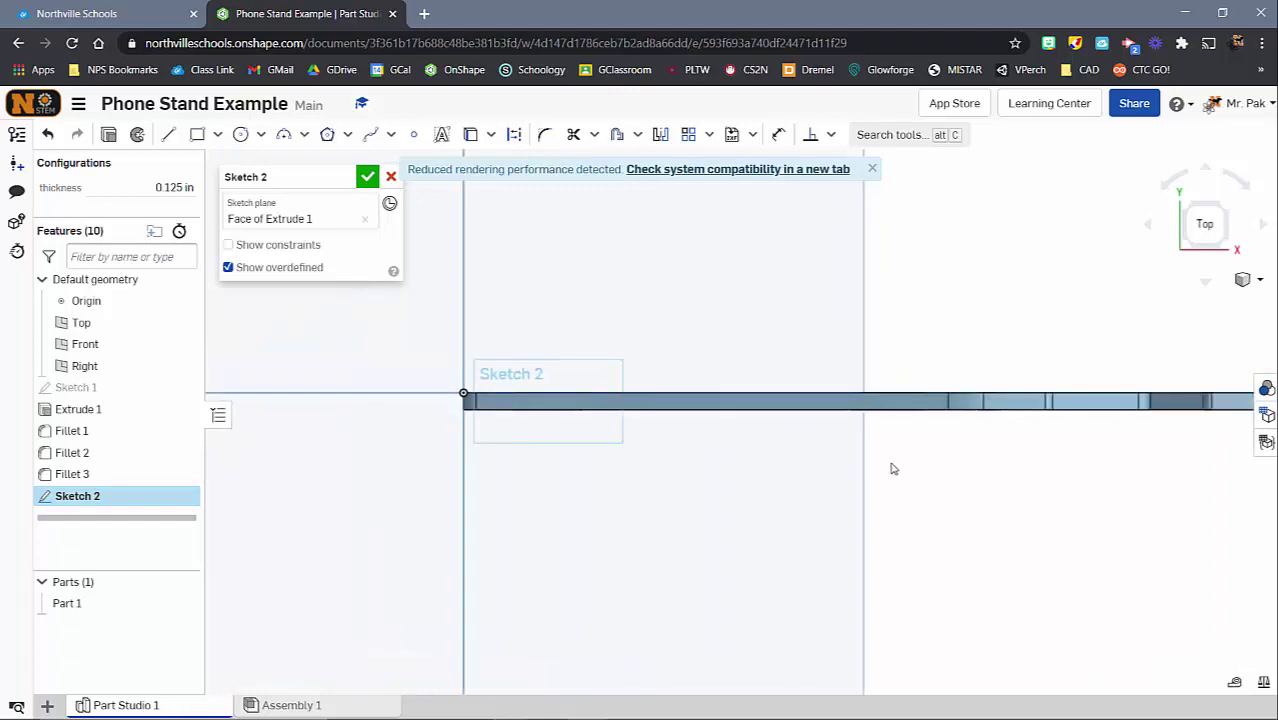
- Change the sketch plane to the Top plane
scroll(998, 480, down, 1)
middle_drag(1013, 500, 887, 449)
scroll(872, 452, up, 2)
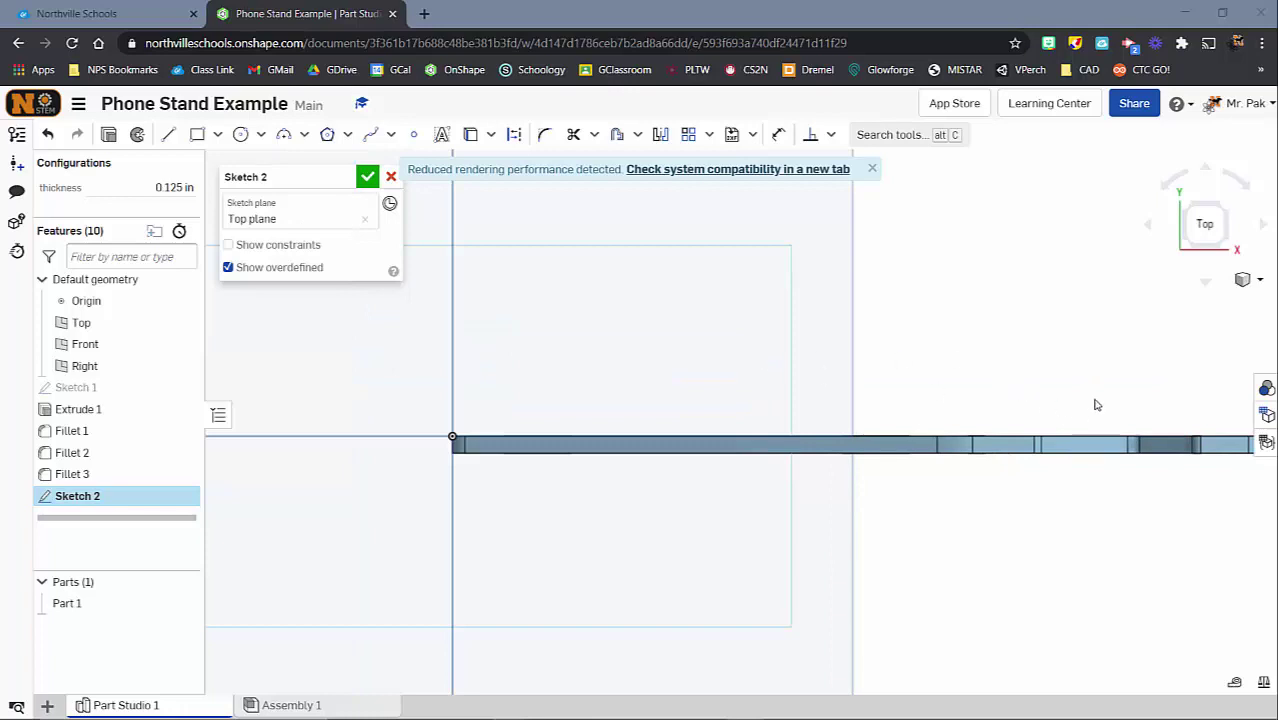
middle_drag(1095, 400, 1059, 388)
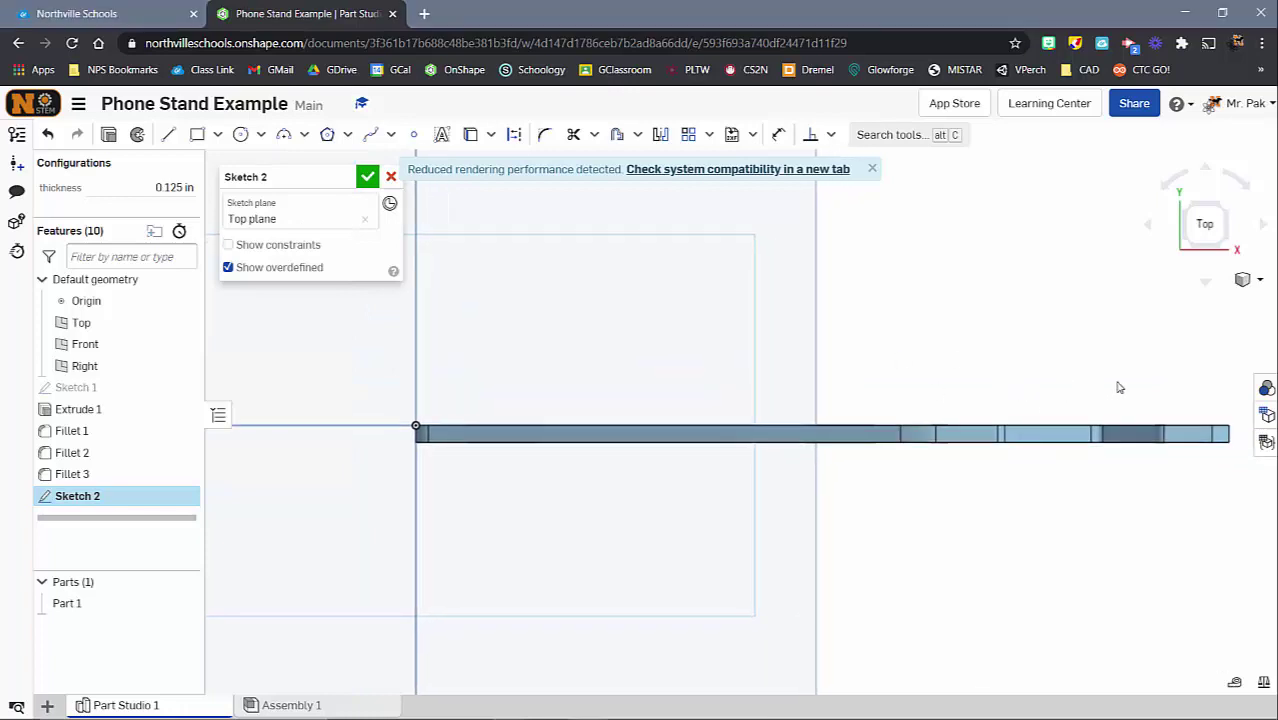
- Display the model shaded with hidden edges, keeping the sketch in Top view
click(1242, 281)
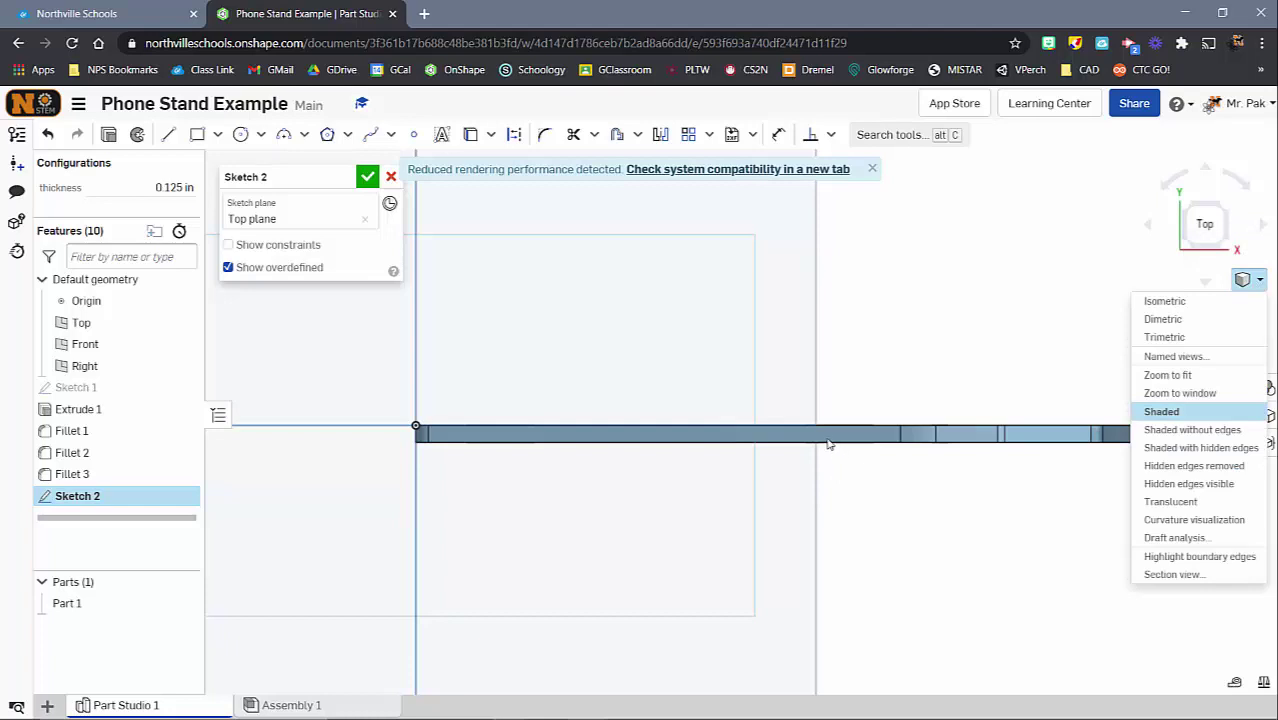
click(1205, 448)
scroll(494, 468, down, 3)
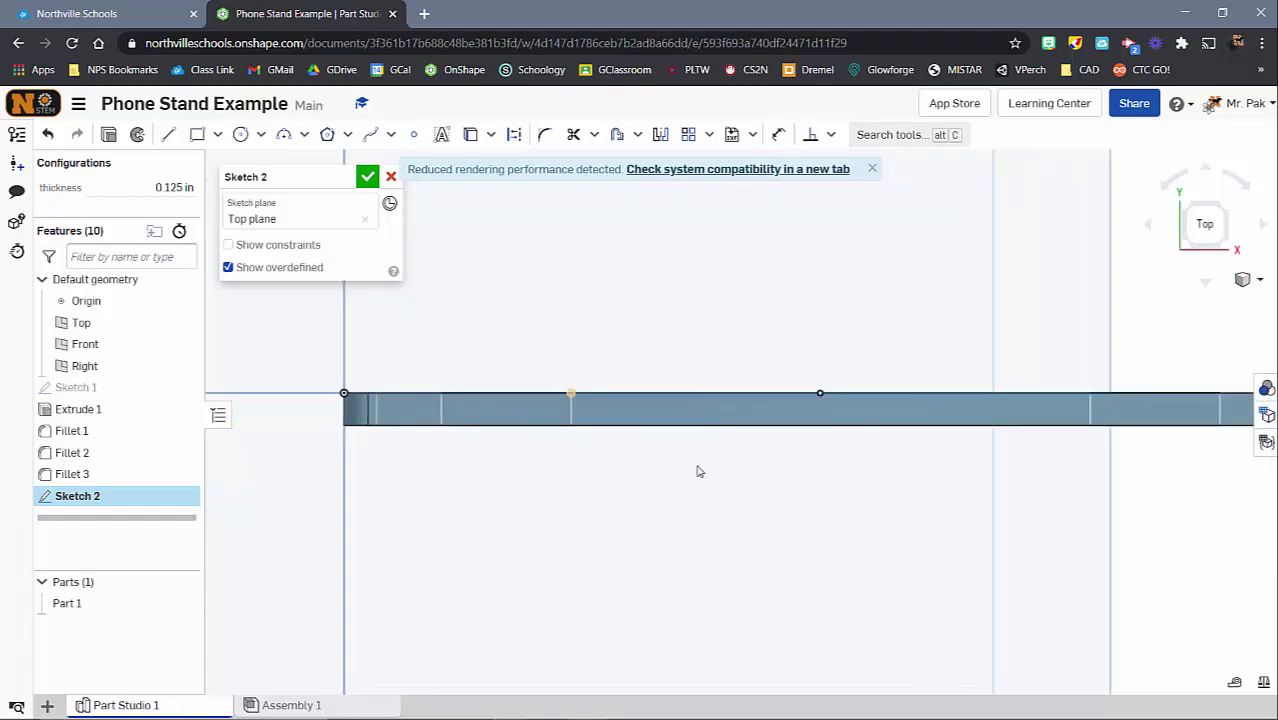
mouse_move(867, 595)
right_down()
mouse_move(859, 563)
mouse_move(722, 608)
mouse_move(733, 582)
mouse_move(733, 599)
right_up()
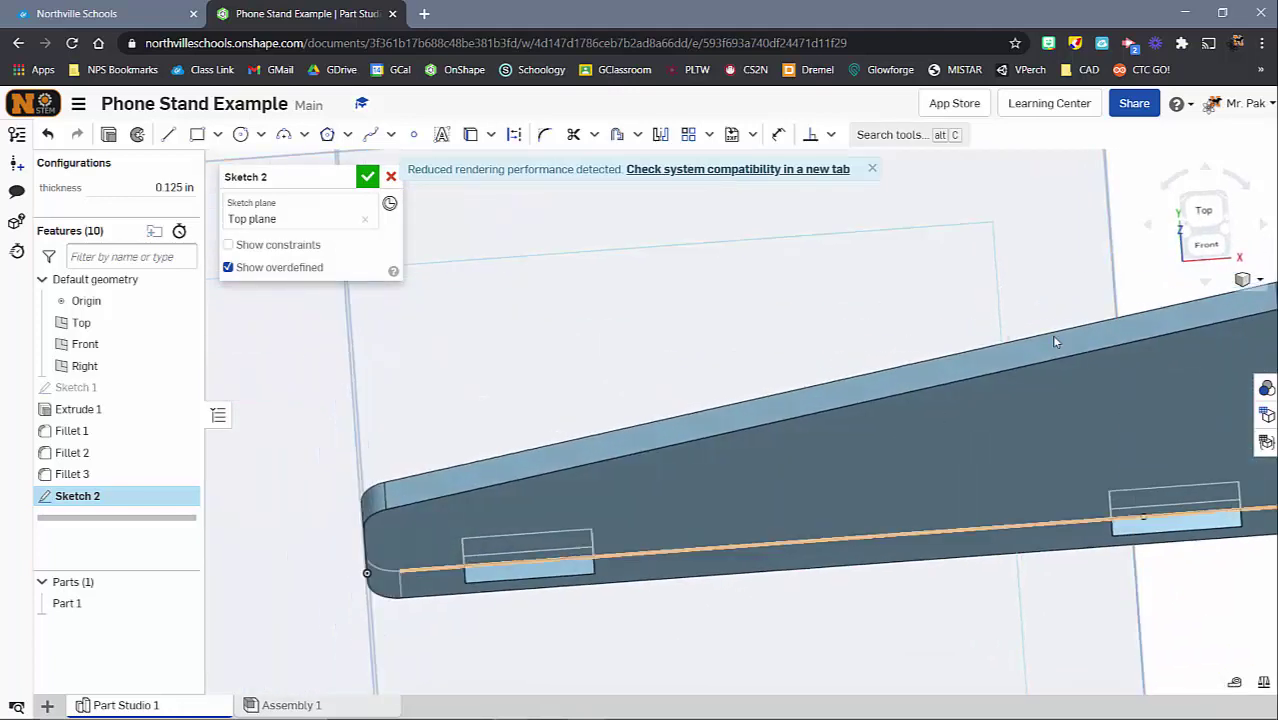
click(1203, 219)
scroll(750, 531, up, 3)
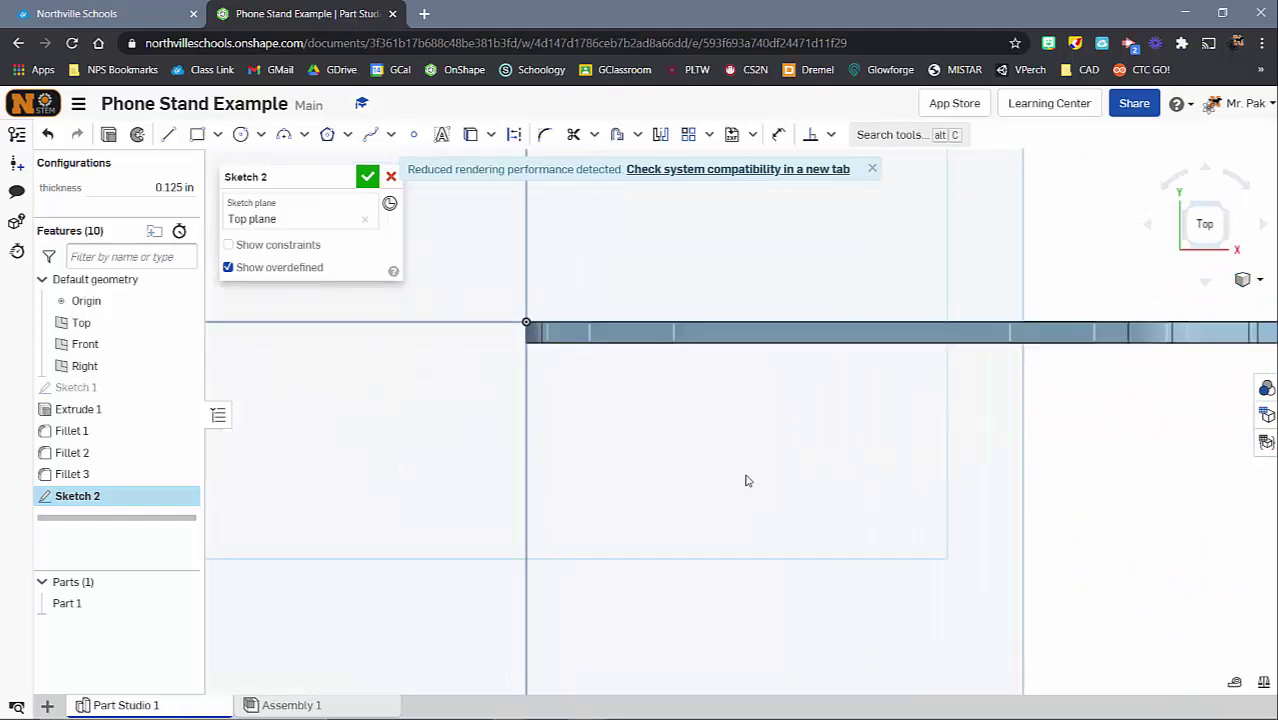
scroll(653, 528, down, 2)
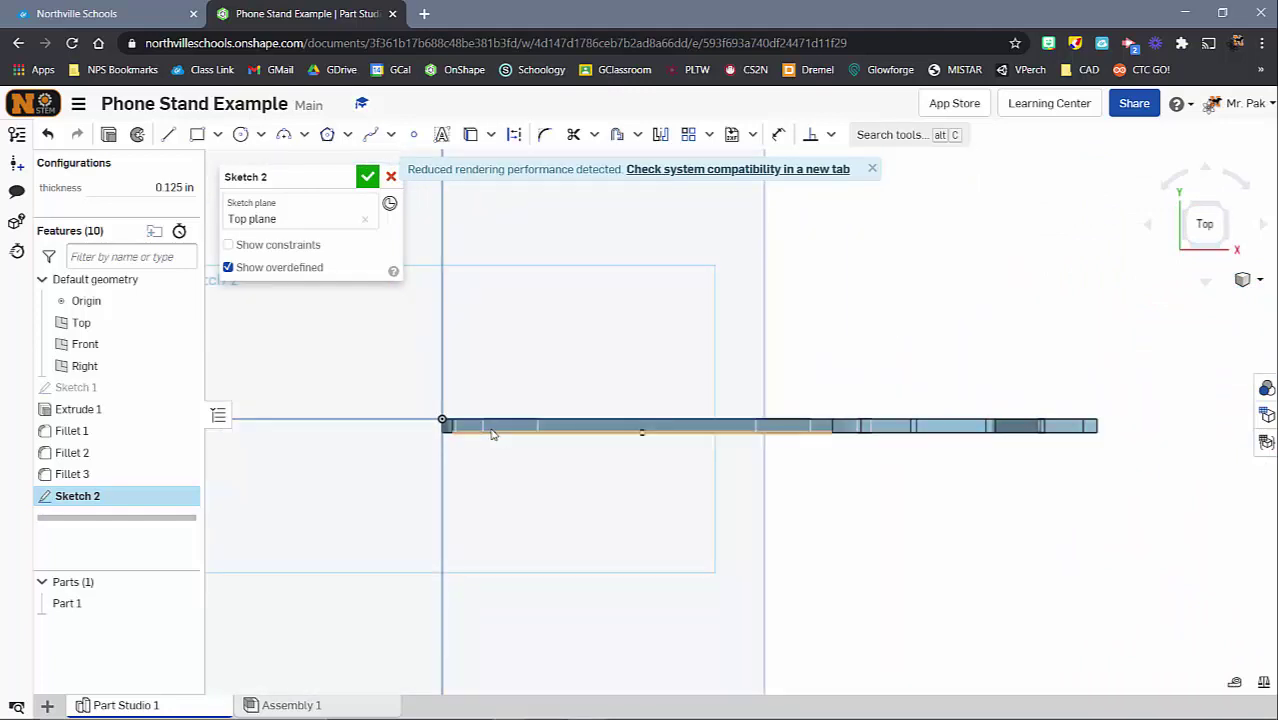
scroll(550, 428, up, 2)
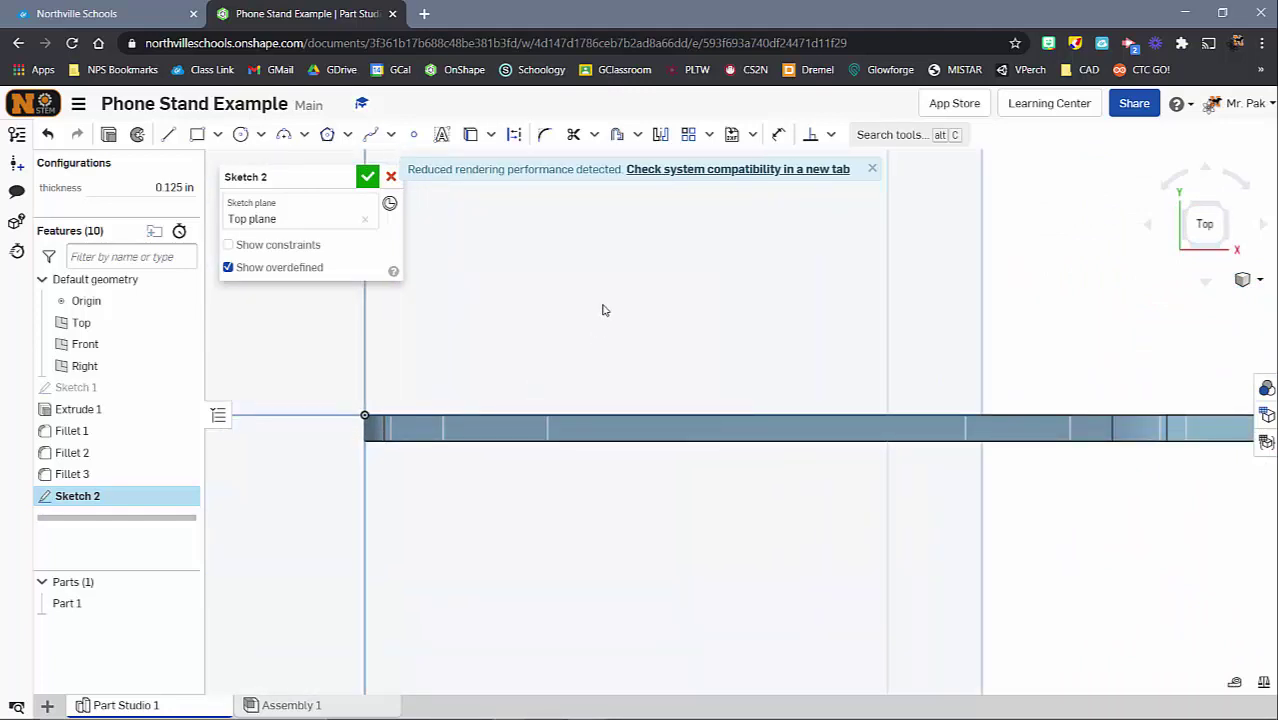
- Project both end edges of the bottom slot nearest the origin into the sketch with the Use tool
click(472, 136)
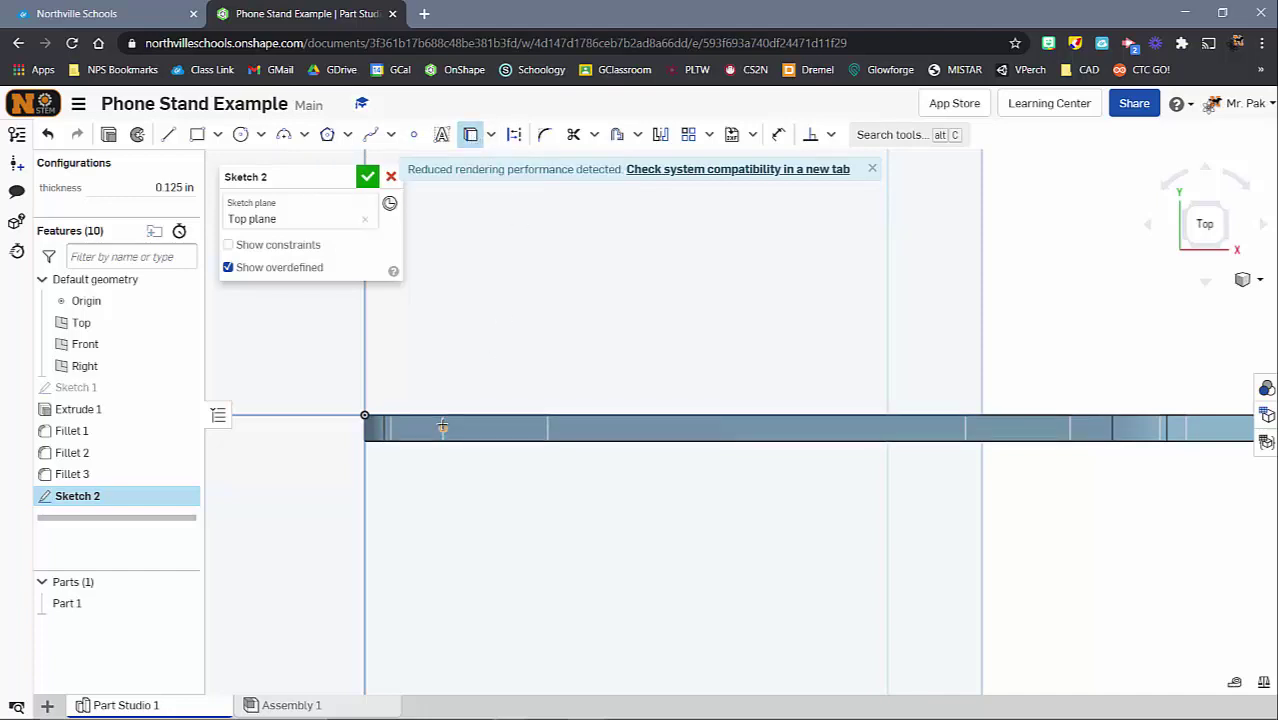
scroll(440, 424, up, 3)
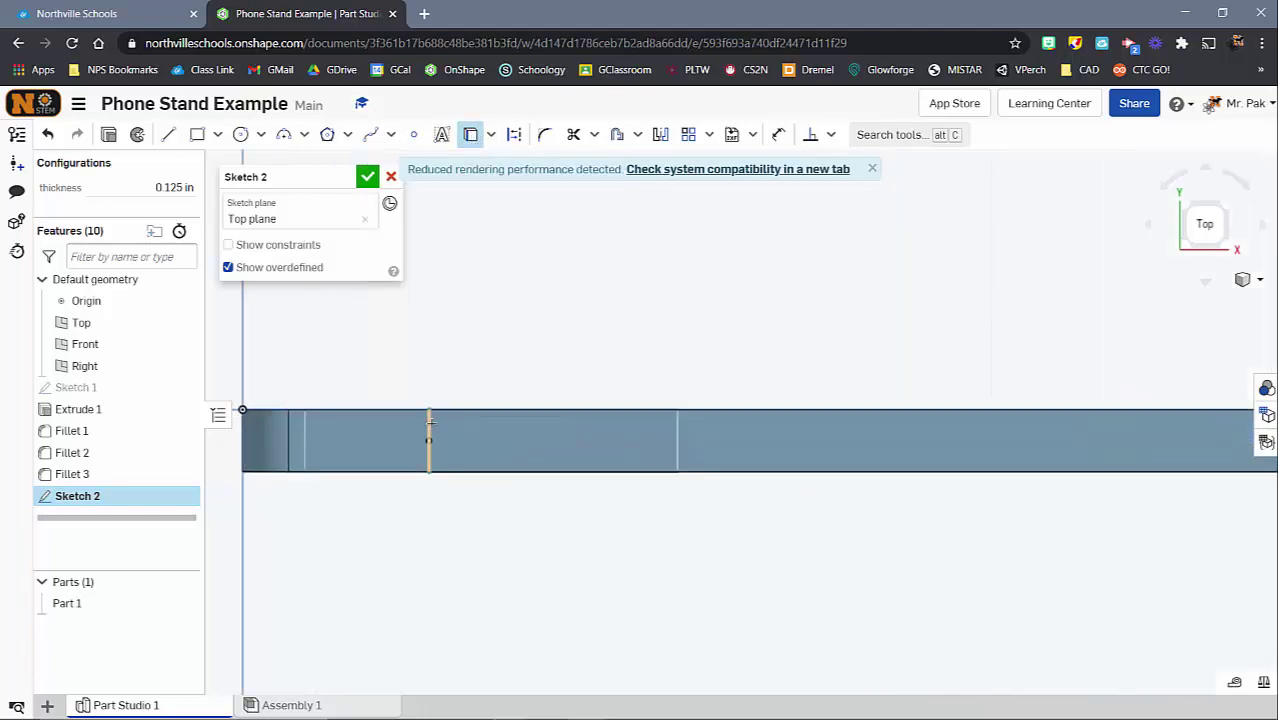
click(430, 424)
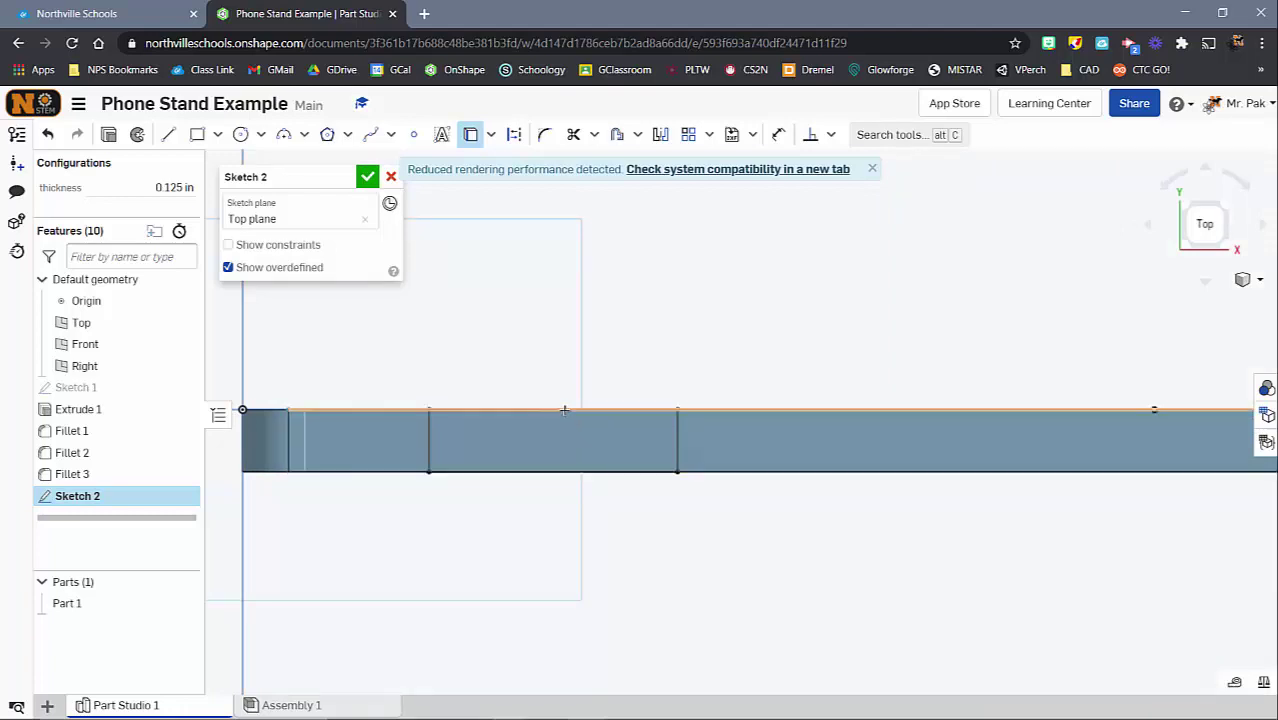
scroll(770, 459, down, 2)
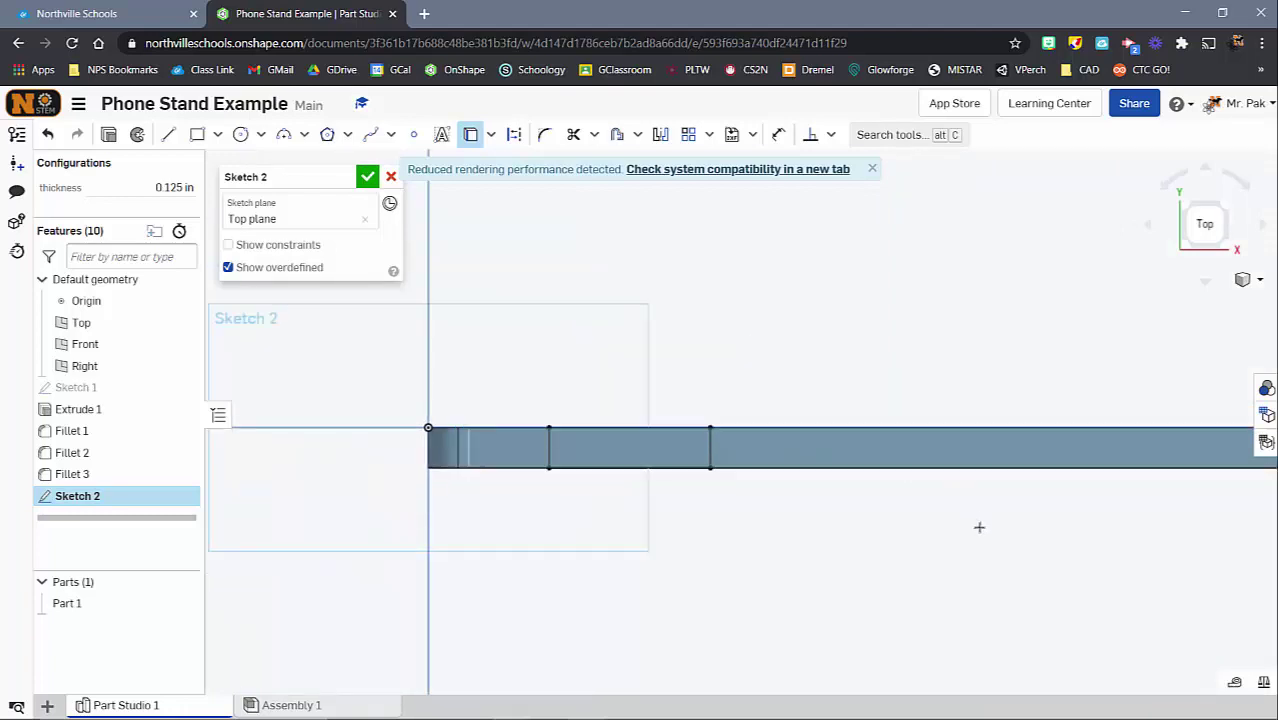
- Project both end edges of the second bottom slot into the sketch as well
middle_drag(962, 510, 707, 478)
scroll(707, 478, down, 3)
middle_drag(902, 498, 833, 513)
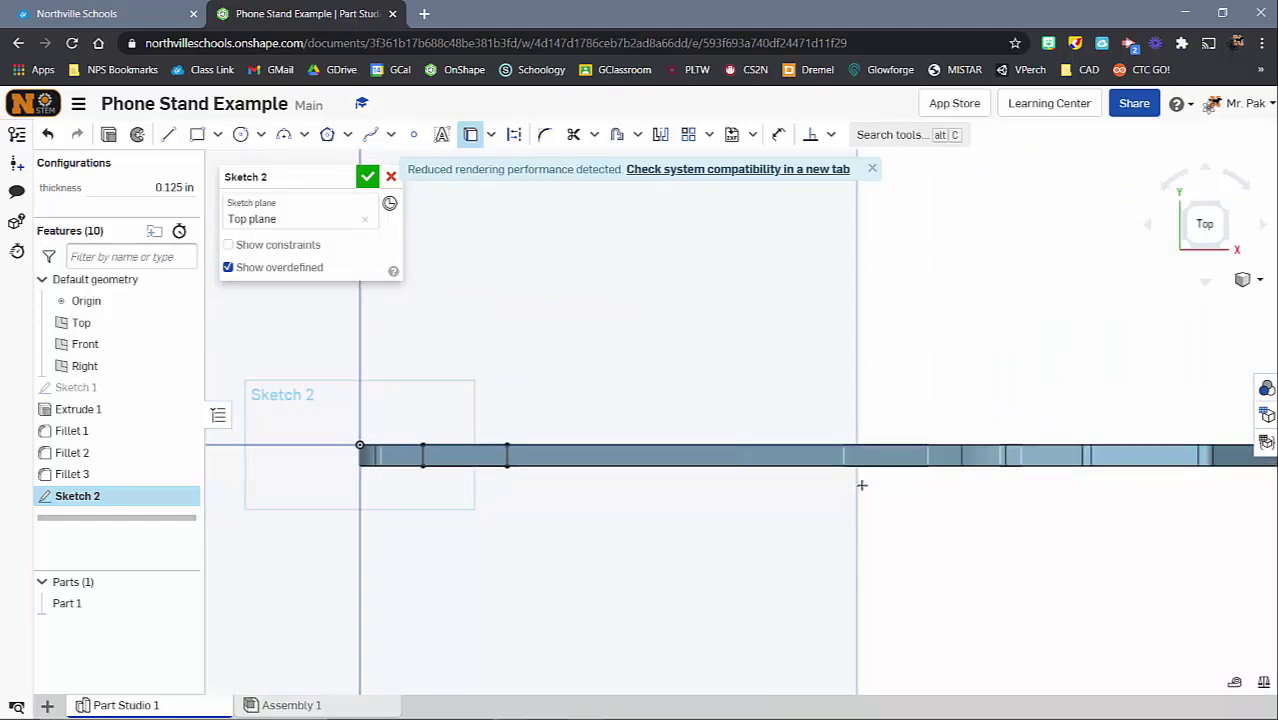
scroll(854, 479, up, 3)
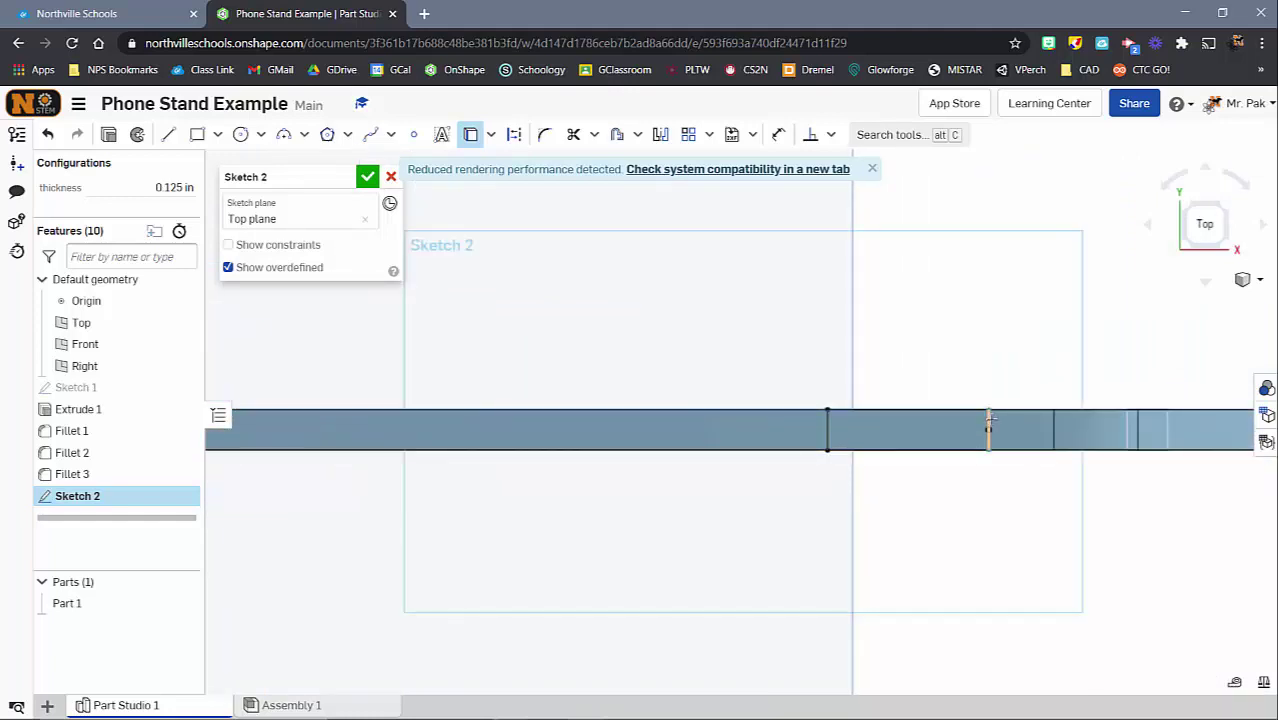
scroll(860, 515, down, 4)
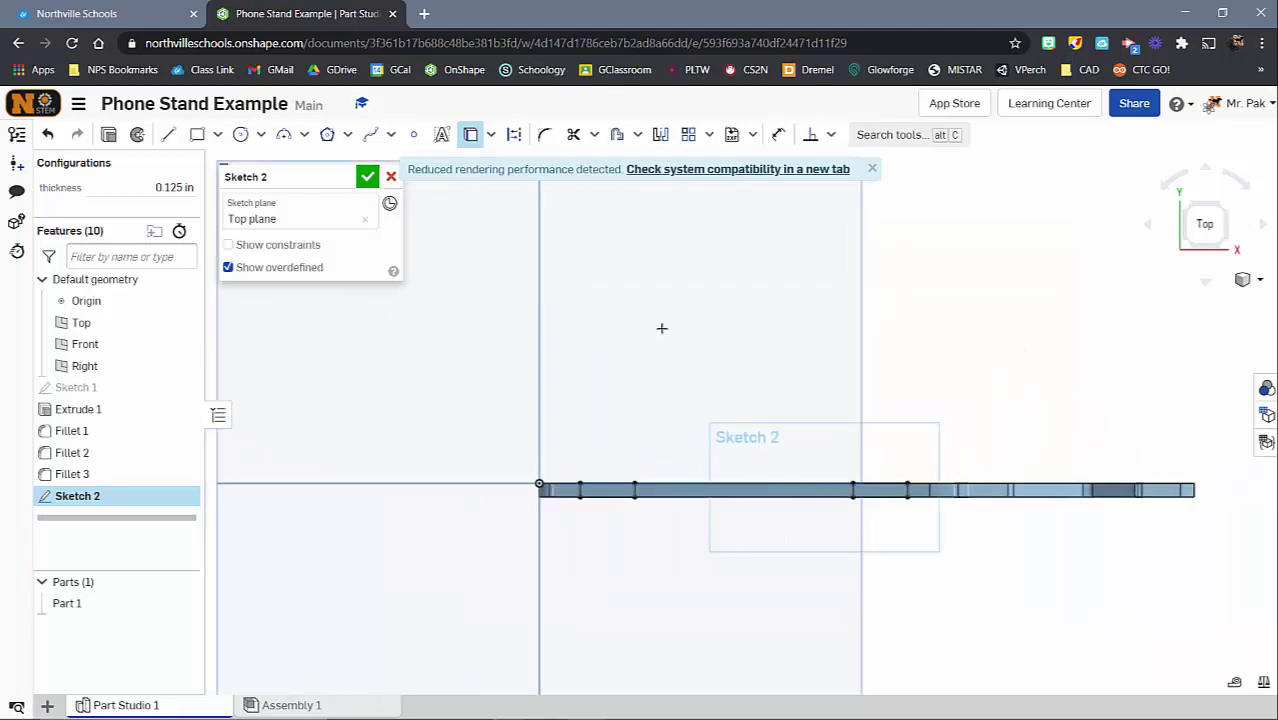
- Draw a line across each bottom slot, joining the back ends of its two projected edges along the side part's rear edge
click(168, 135)
scroll(671, 485, up, 5)
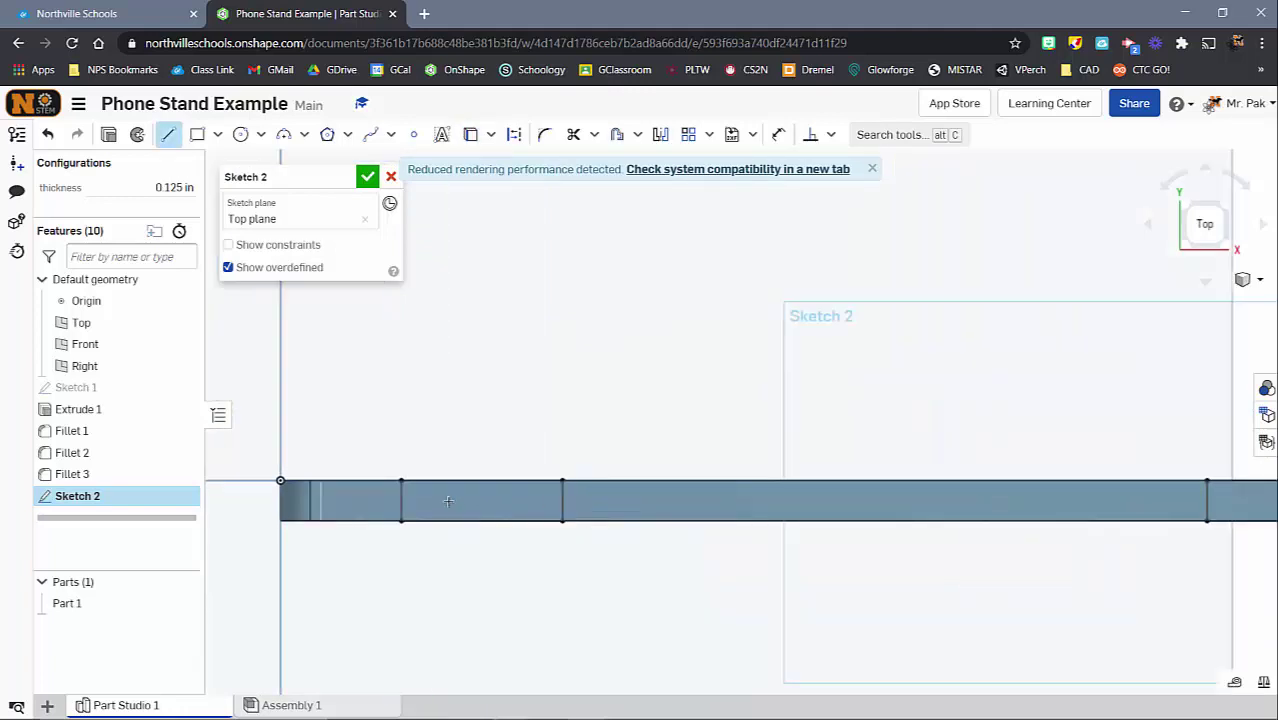
click(401, 481)
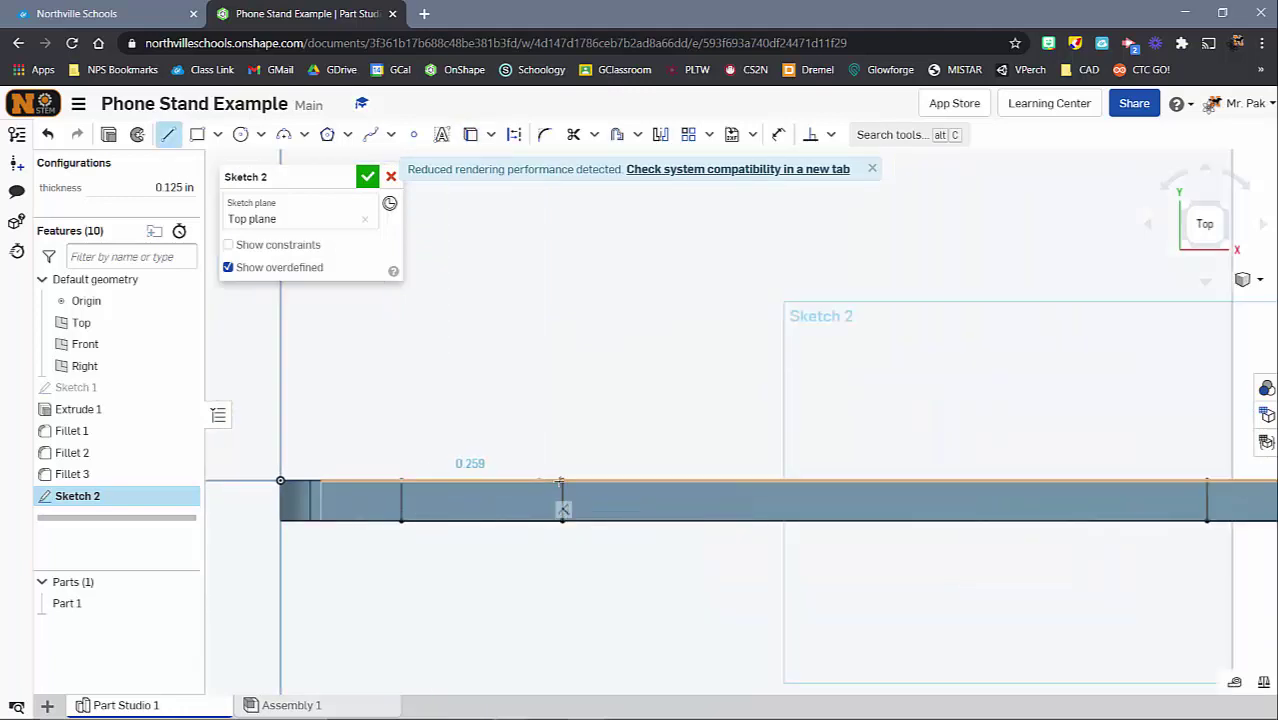
click(563, 481)
middle_drag(932, 461, 664, 423)
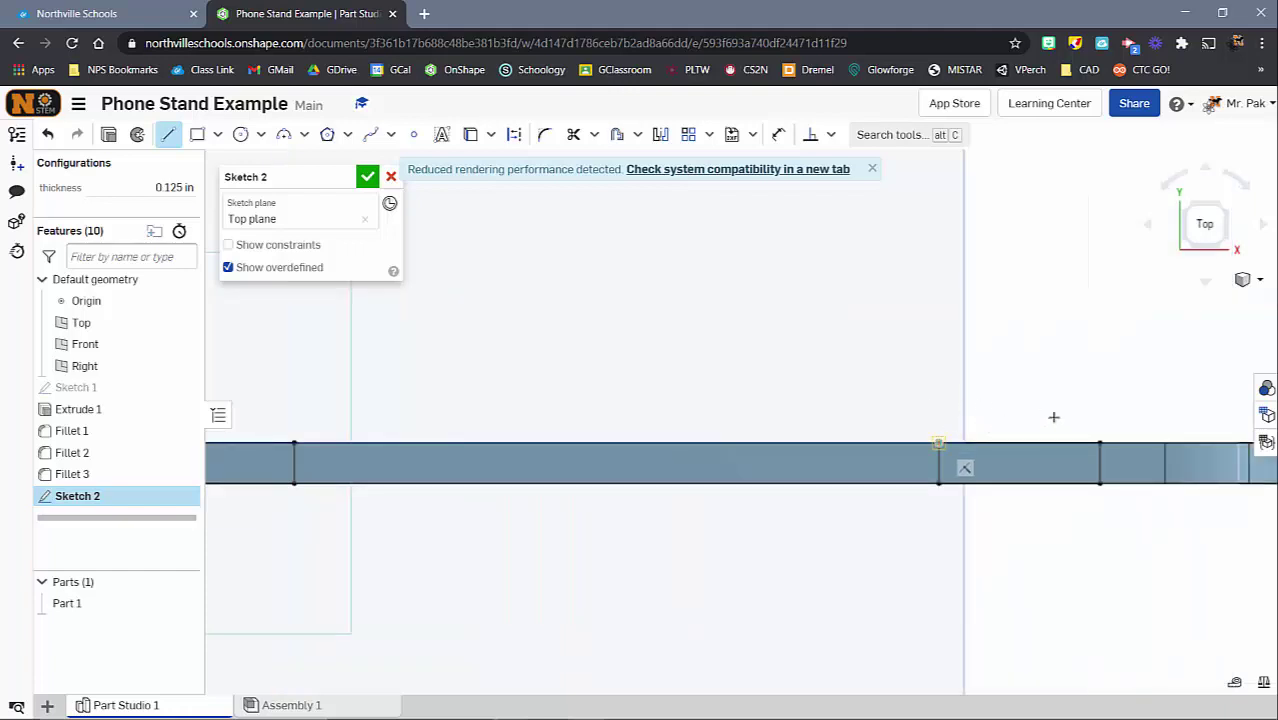
click(938, 441)
click(1100, 441)
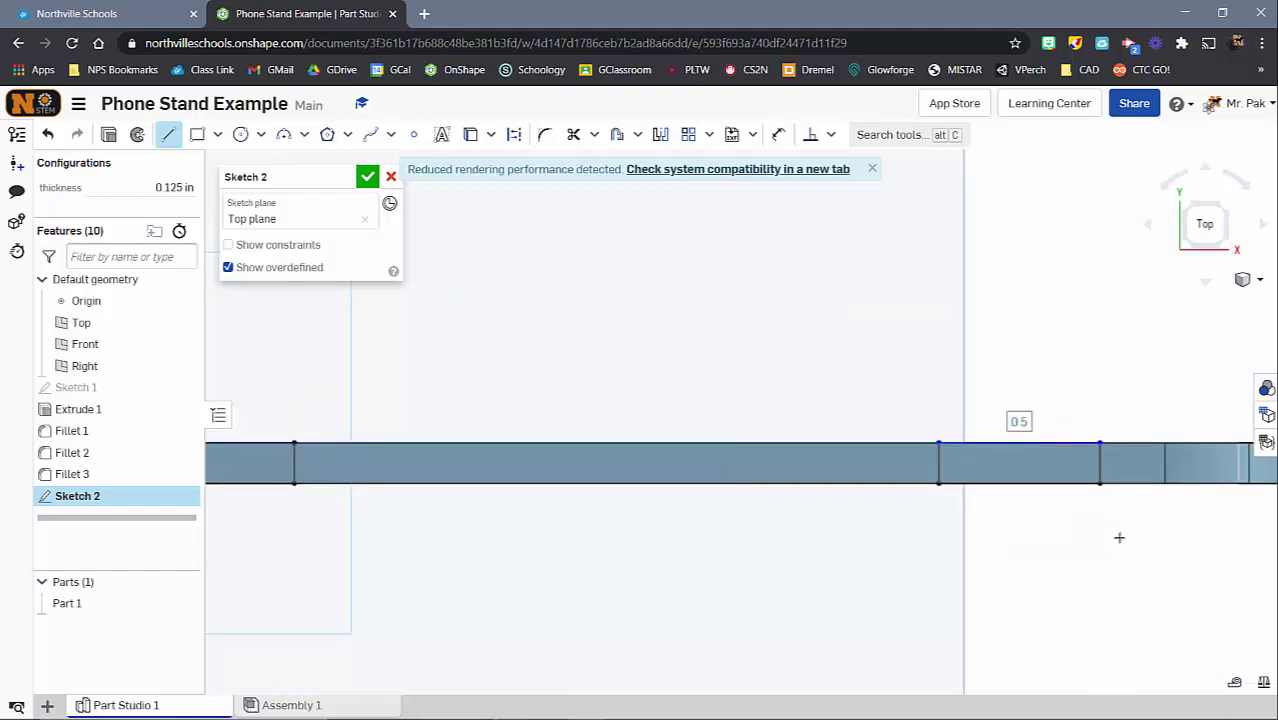
- Redefine the sketch plane of Sketch 2 from the Top plane to the lower inner face of the bottom slot nearest the origin
key(Escape)
scroll(1082, 545, down, 3)
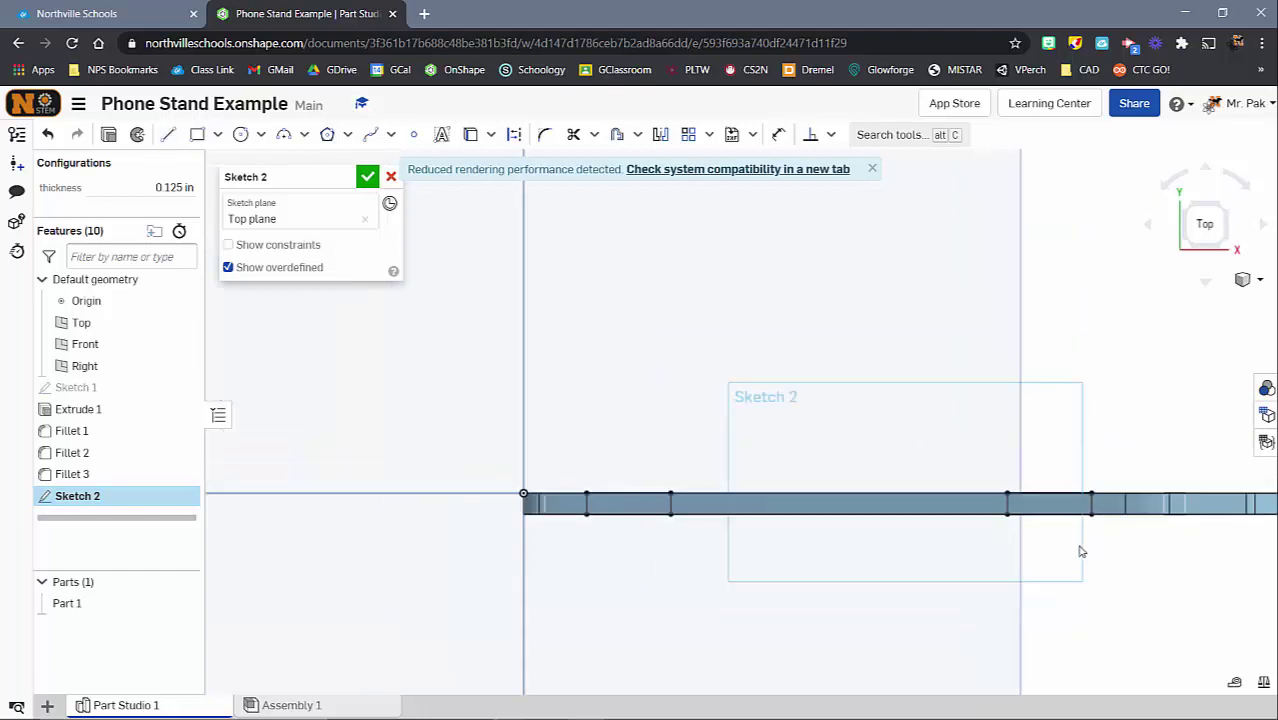
right_drag(1063, 593, 1038, 558)
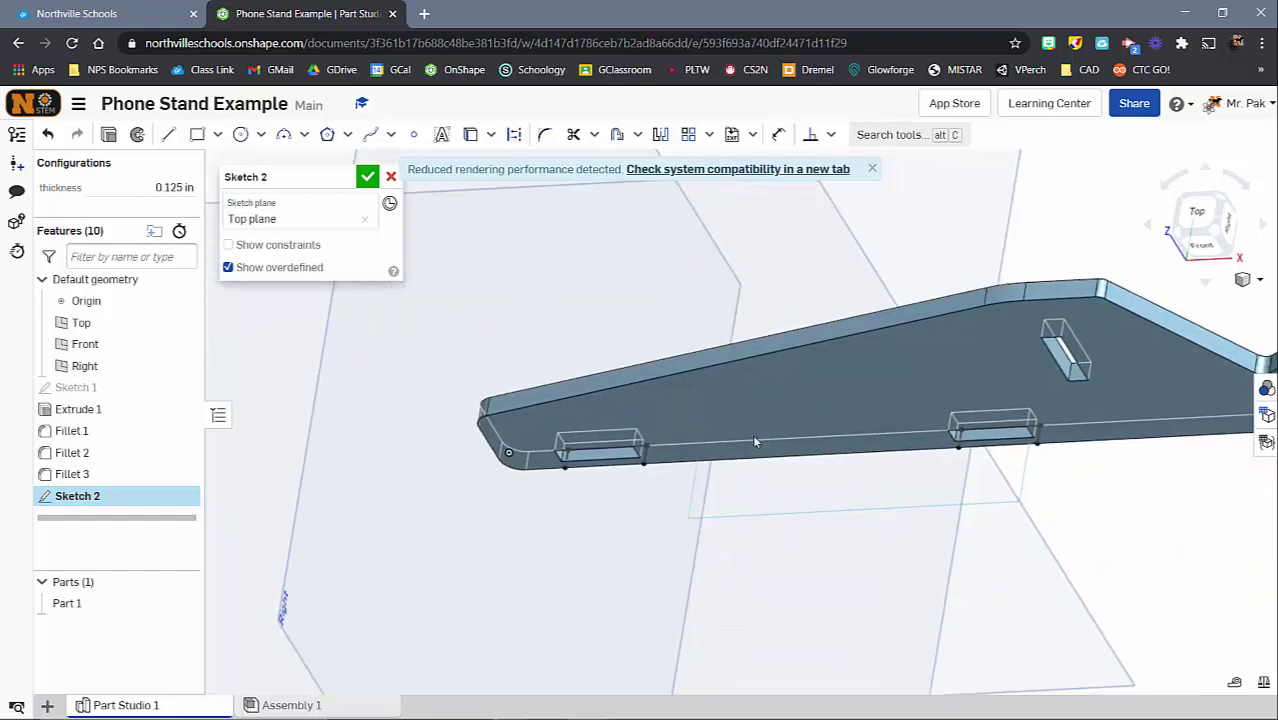
scroll(620, 472, up, 5)
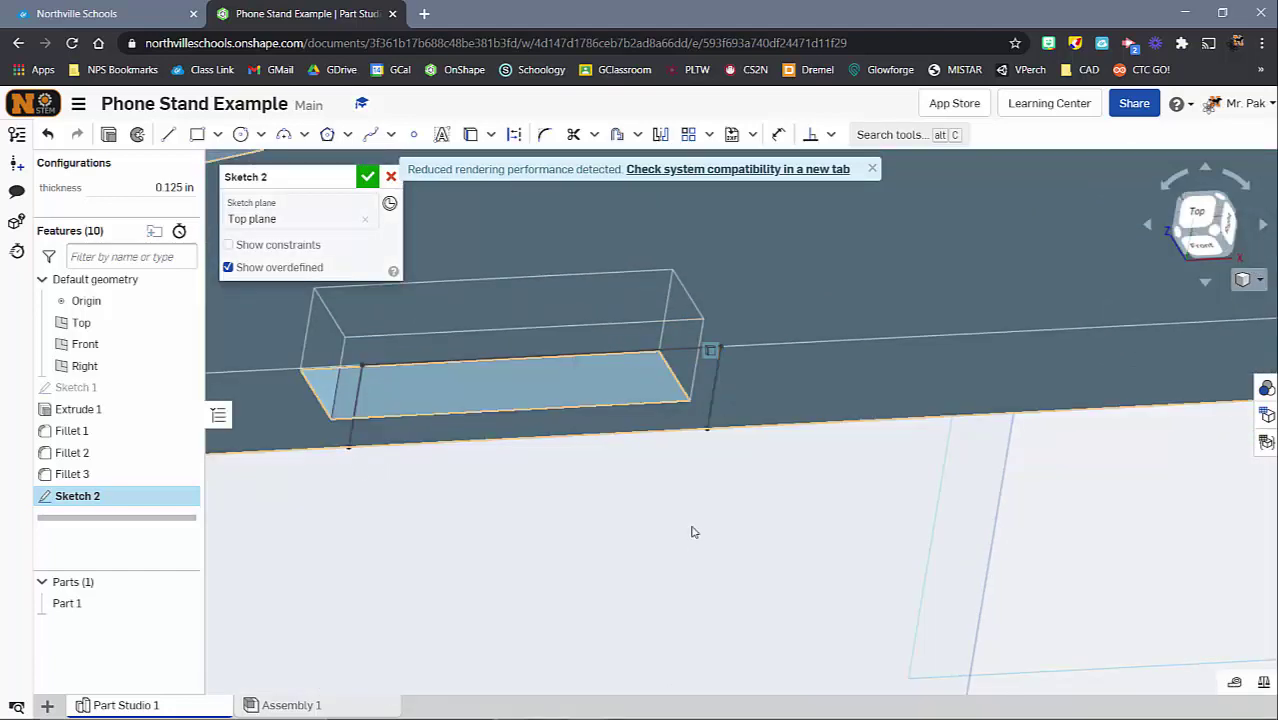
right_drag(685, 544, 595, 500)
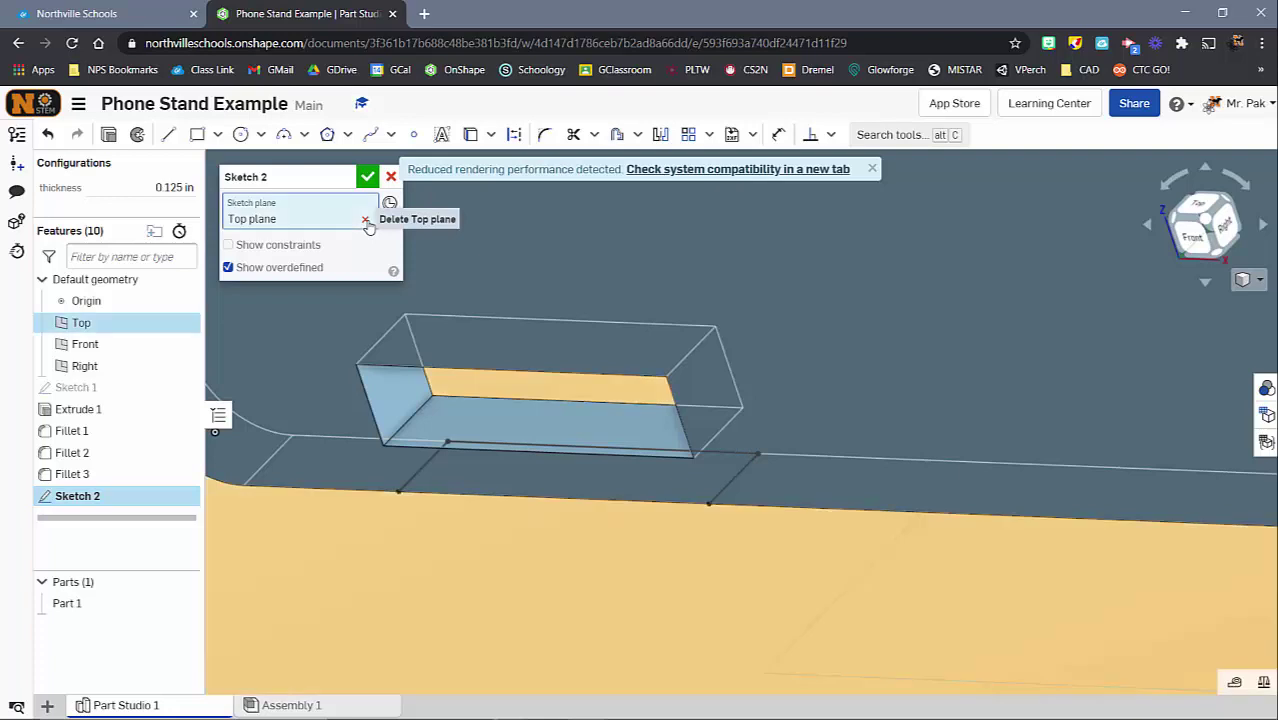
click(367, 222)
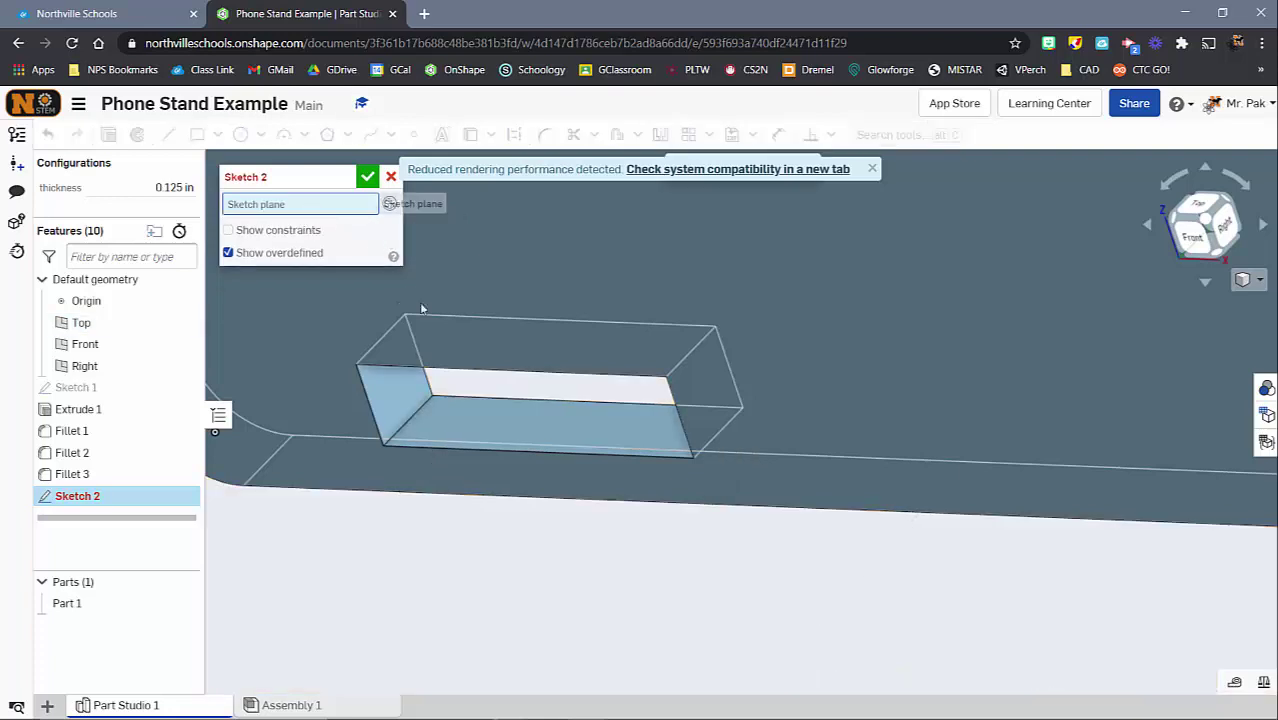
click(486, 430)
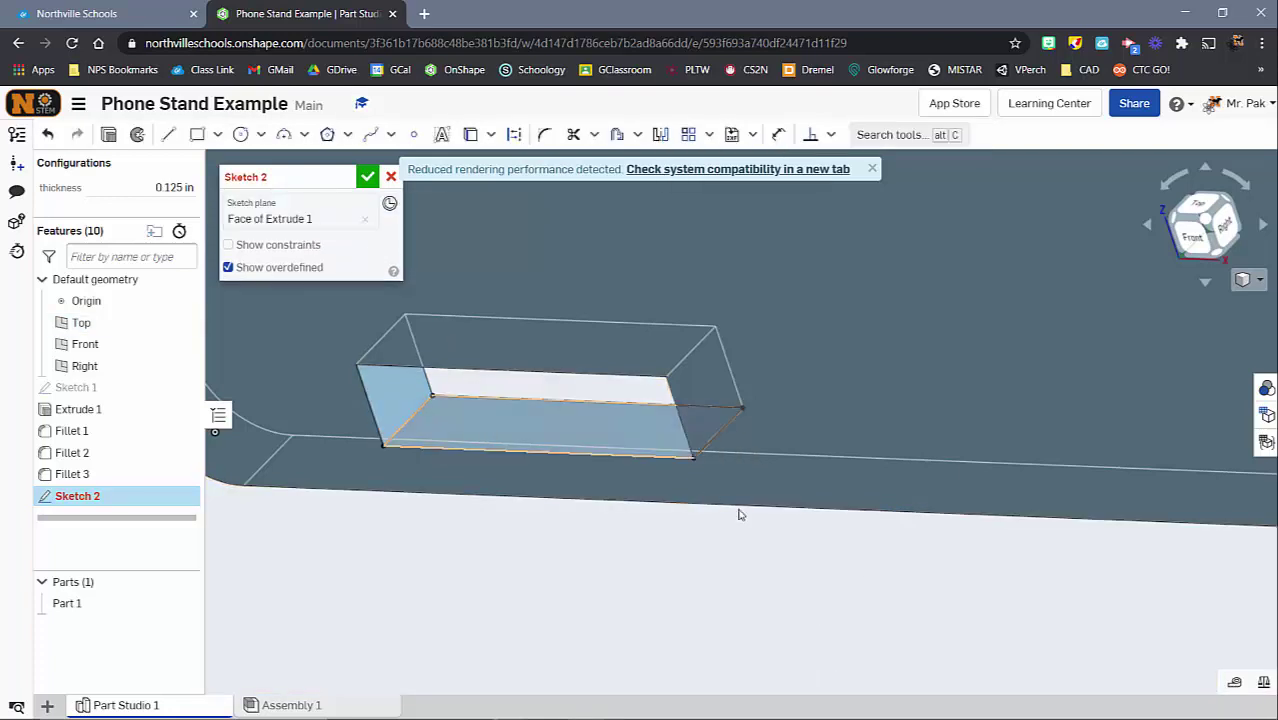
scroll(605, 458, down, 3)
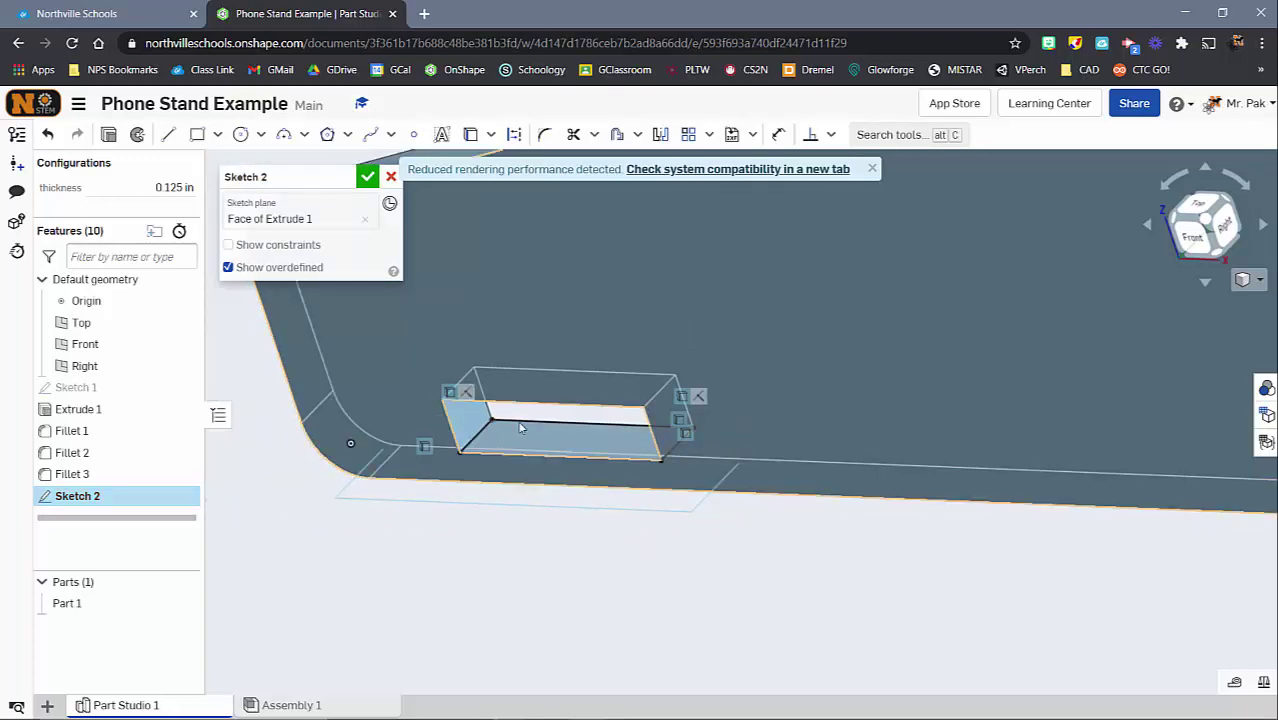
scroll(795, 540, down, 2)
middle_drag(812, 566, 550, 524)
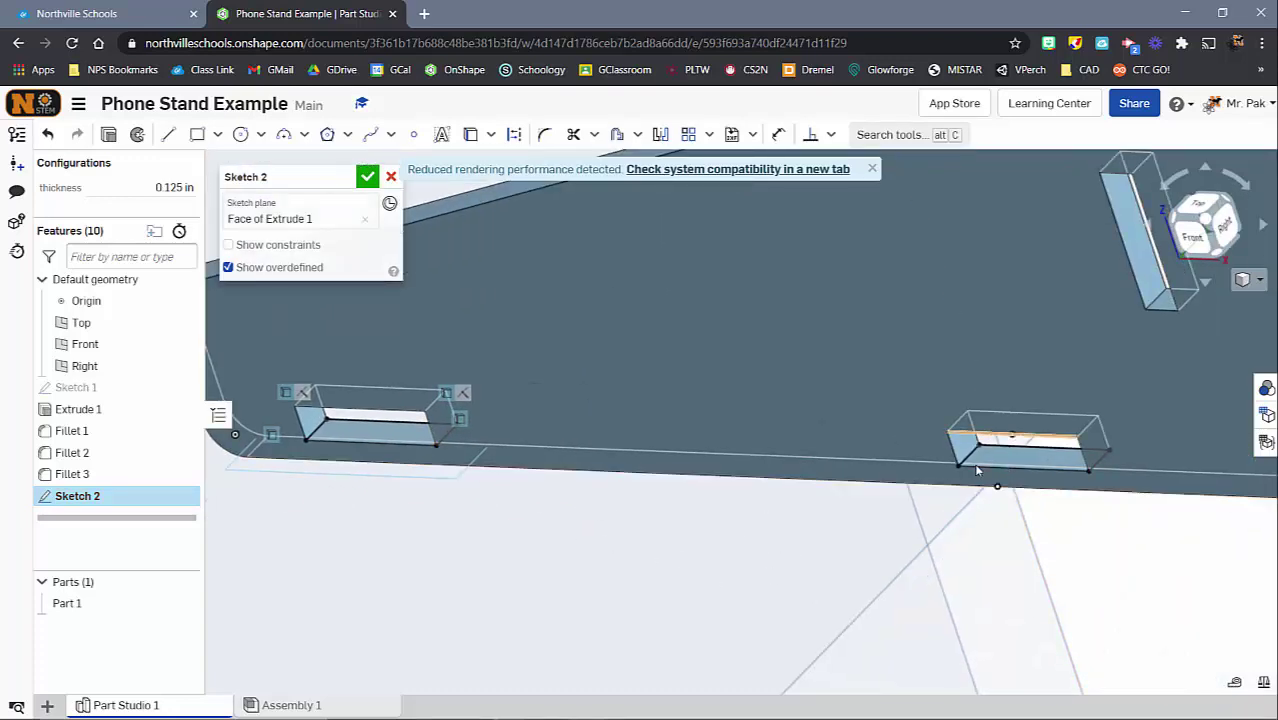
- In Top view, draw a line along the side part's front edge connecting the facing front corners of the two bottom slots
click(1203, 208)
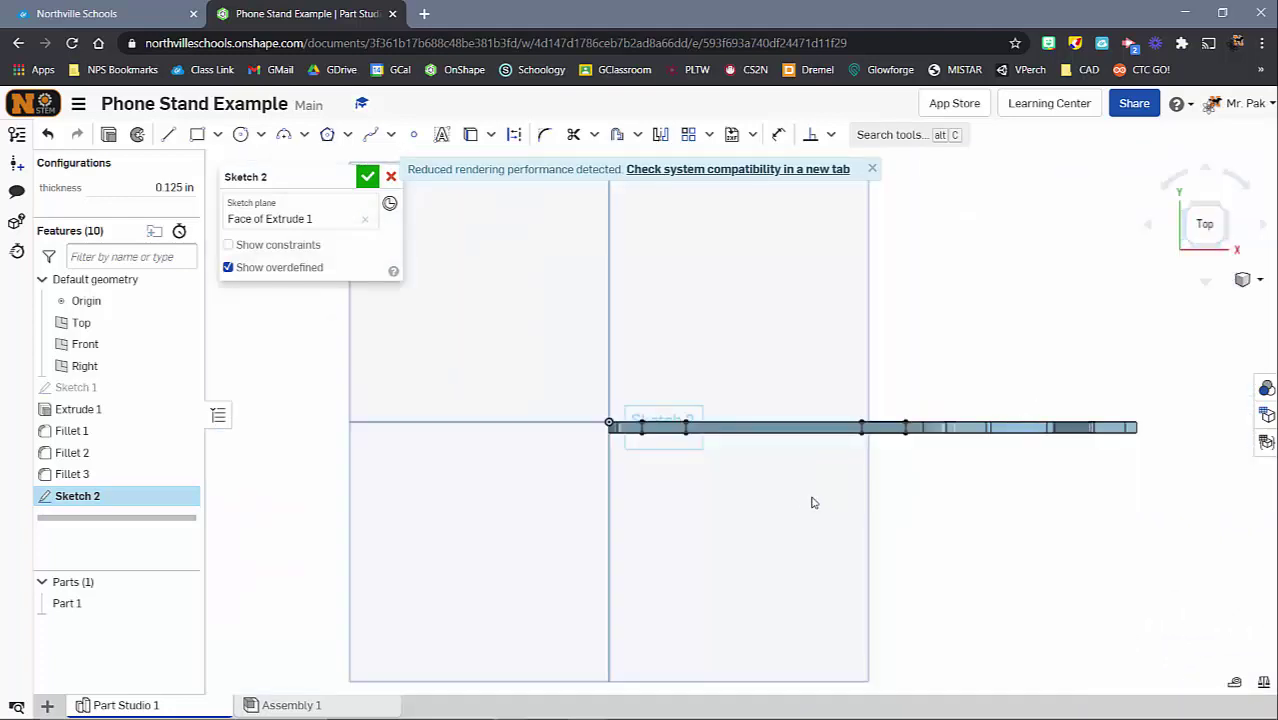
scroll(810, 503, up, 2)
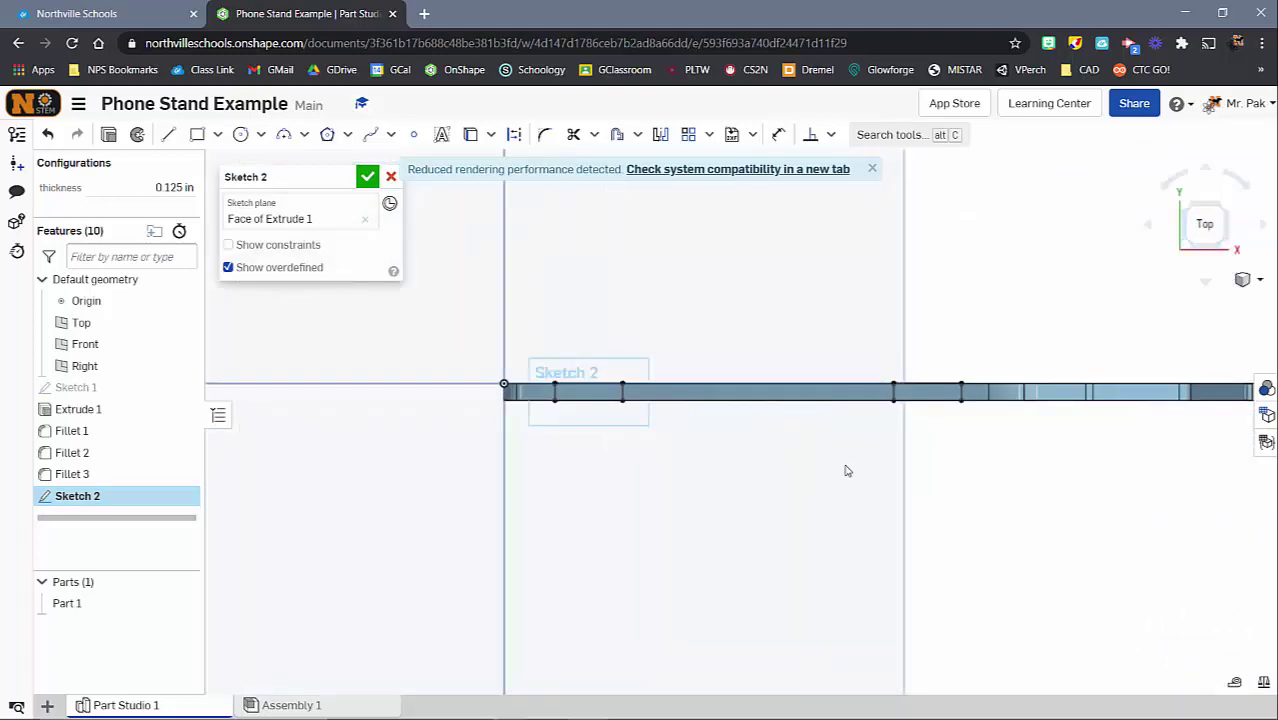
click(170, 136)
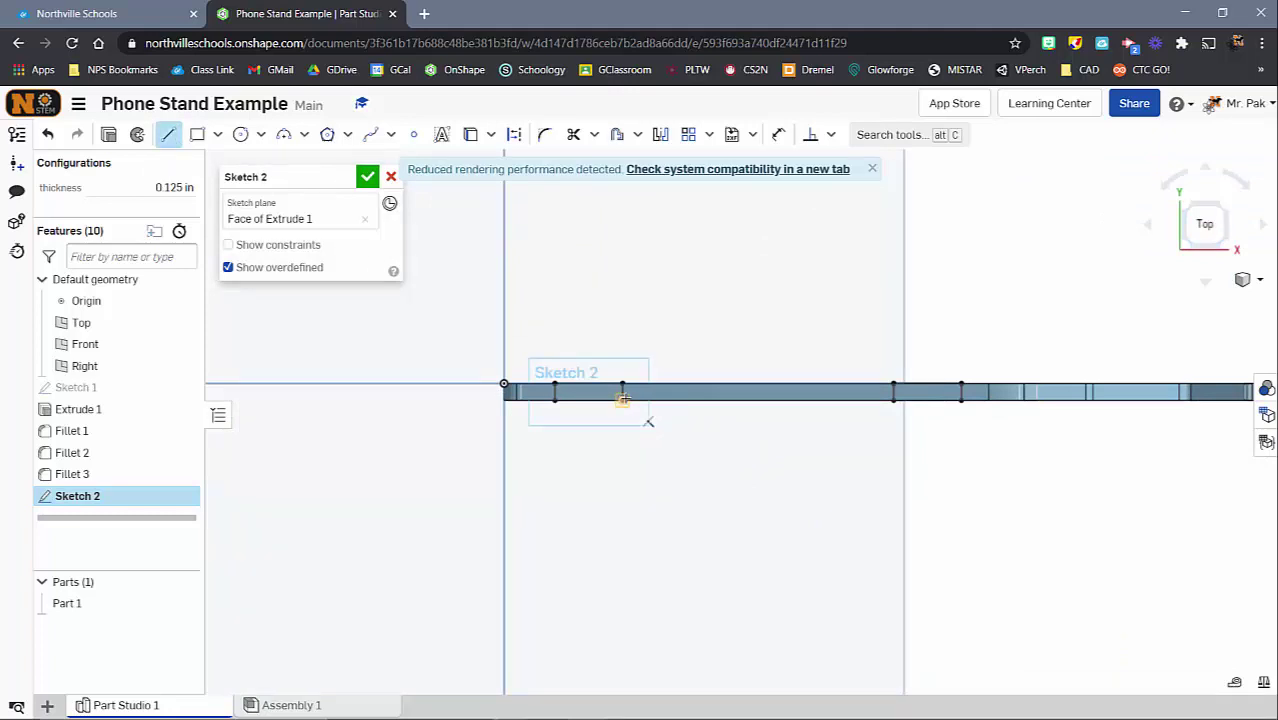
click(622, 400)
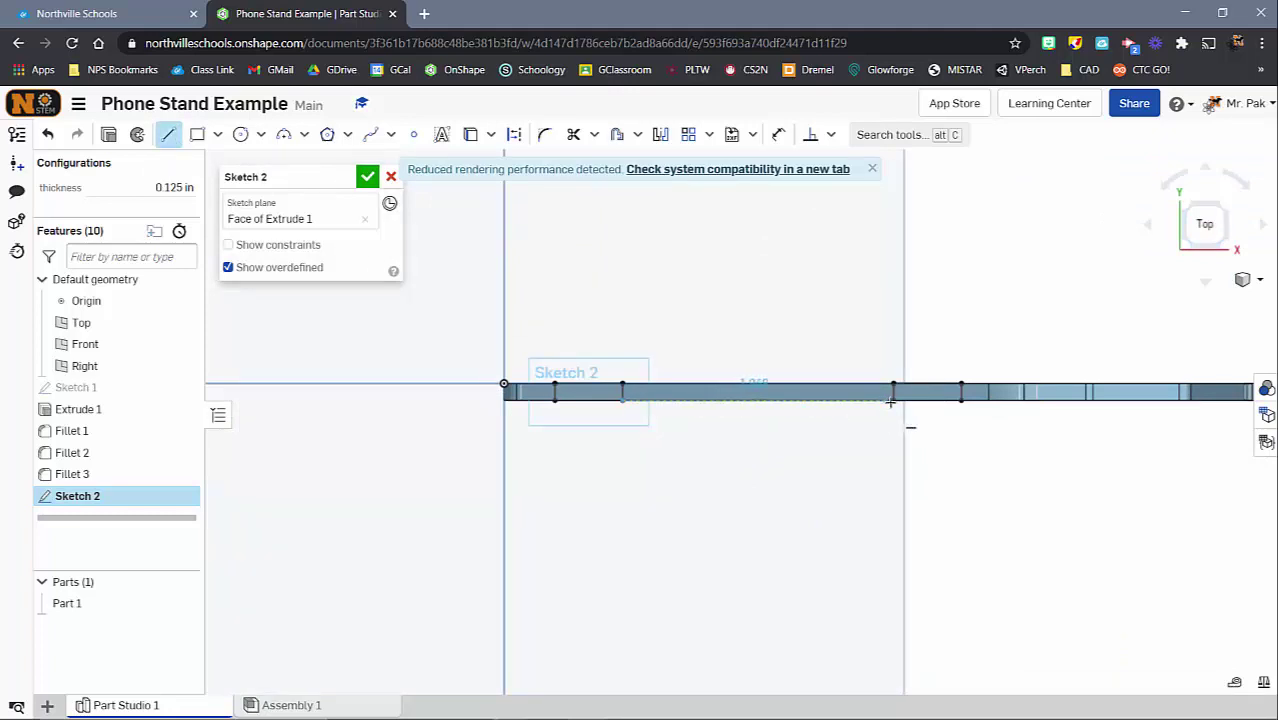
click(891, 400)
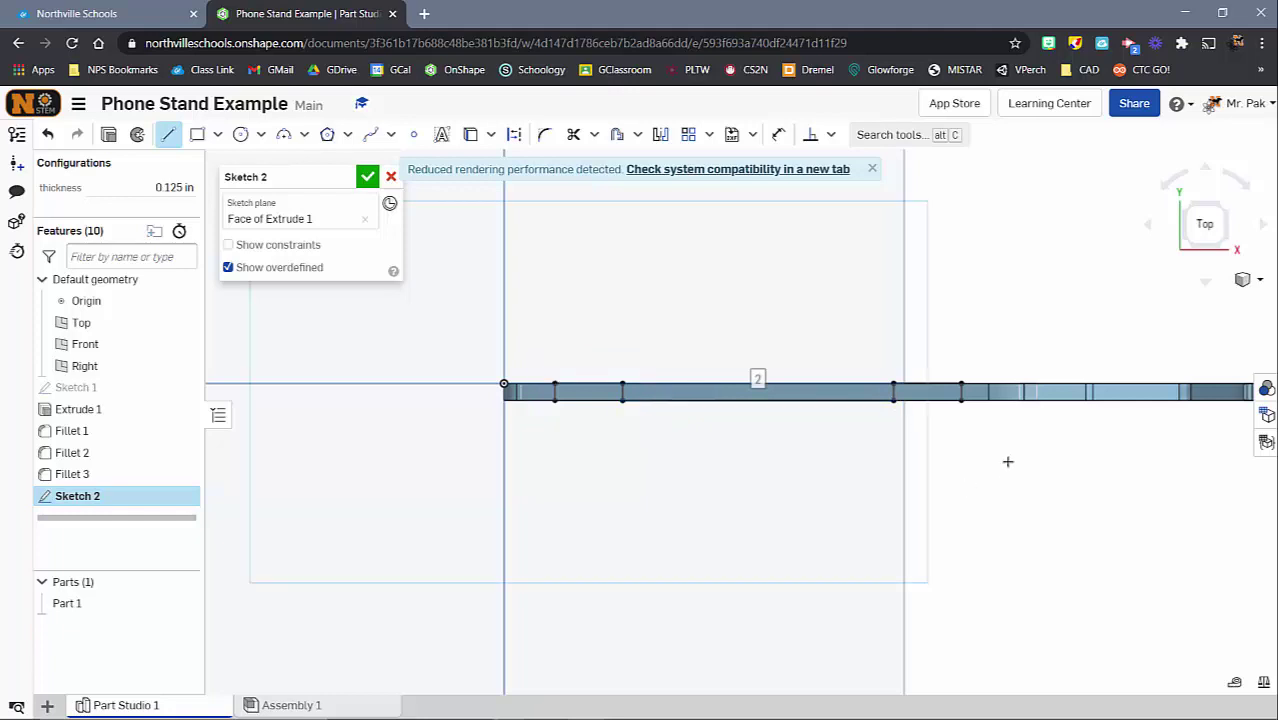
- From the second slot's outer front corner, draw lines along the edge, about 0.543 in forward, about 0.197 in back, and about 0.252 in forward
click(961, 400)
click(1047, 401)
click(1047, 475)
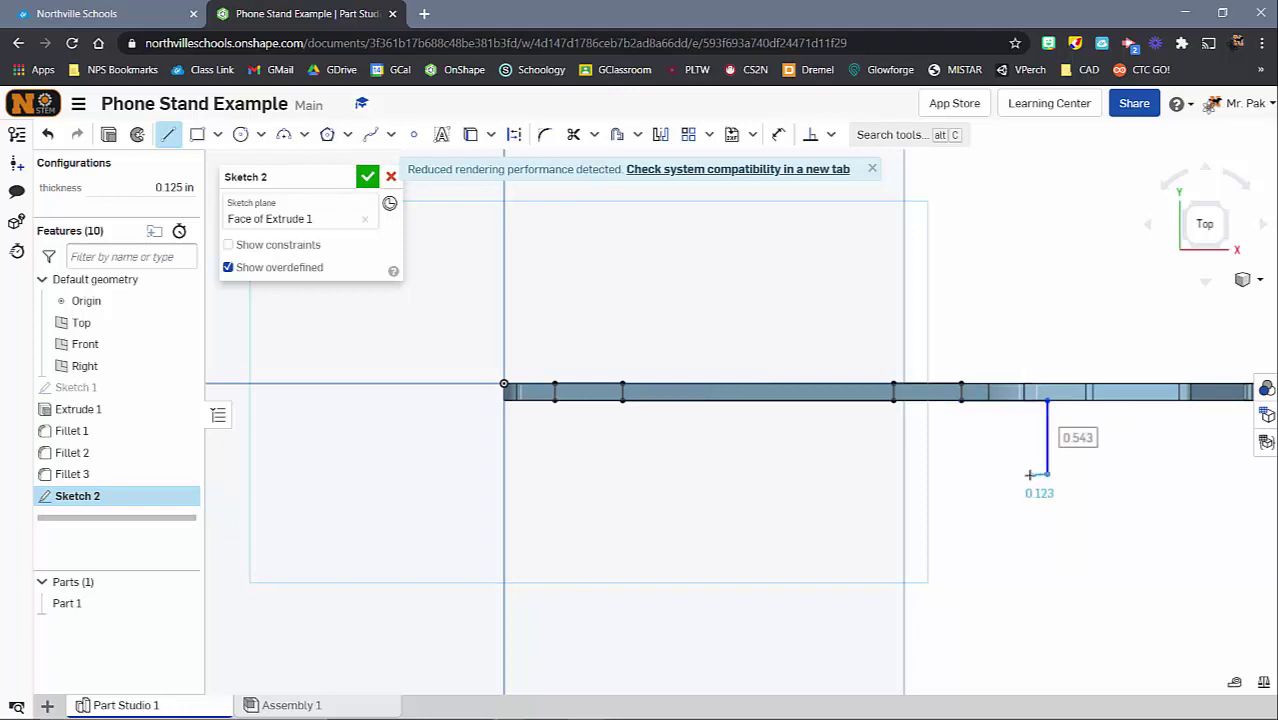
click(1020, 476)
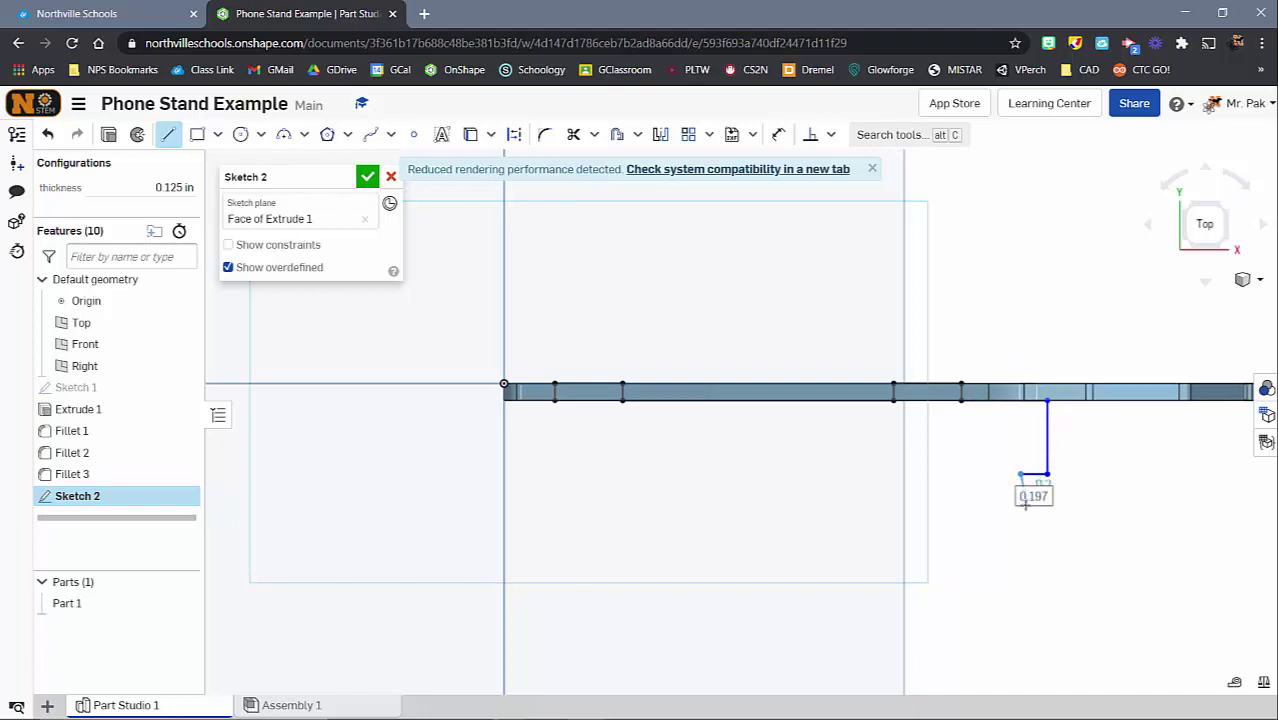
click(1021, 508)
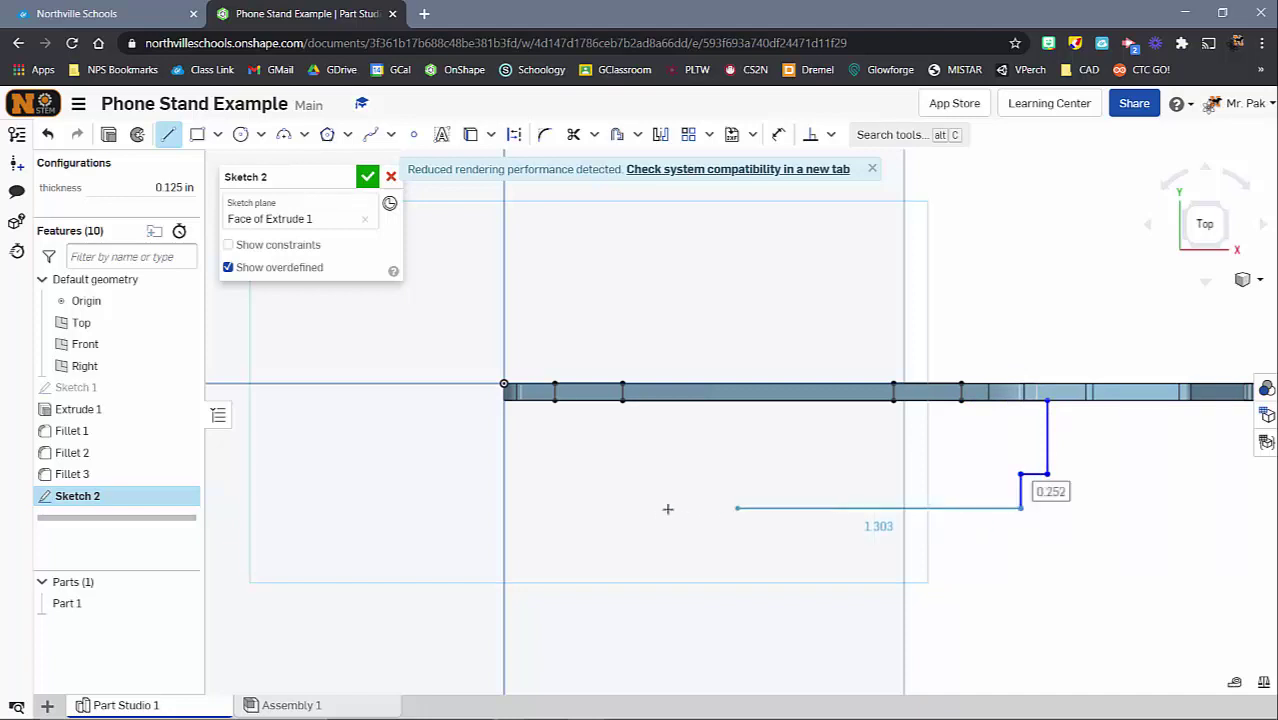
- Close the profile with a long front line, a side about 0.795 in long, and a line about 0.251 in long to the first slot
click(520, 506)
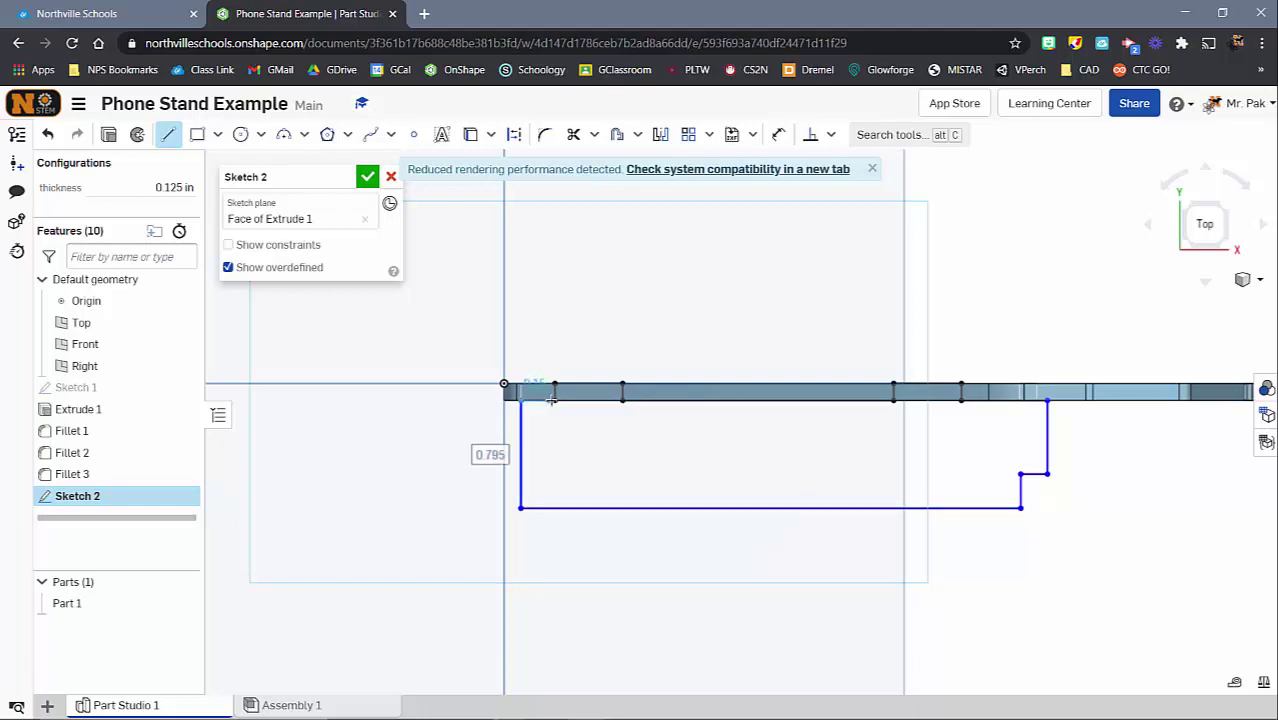
click(520, 400)
click(554, 399)
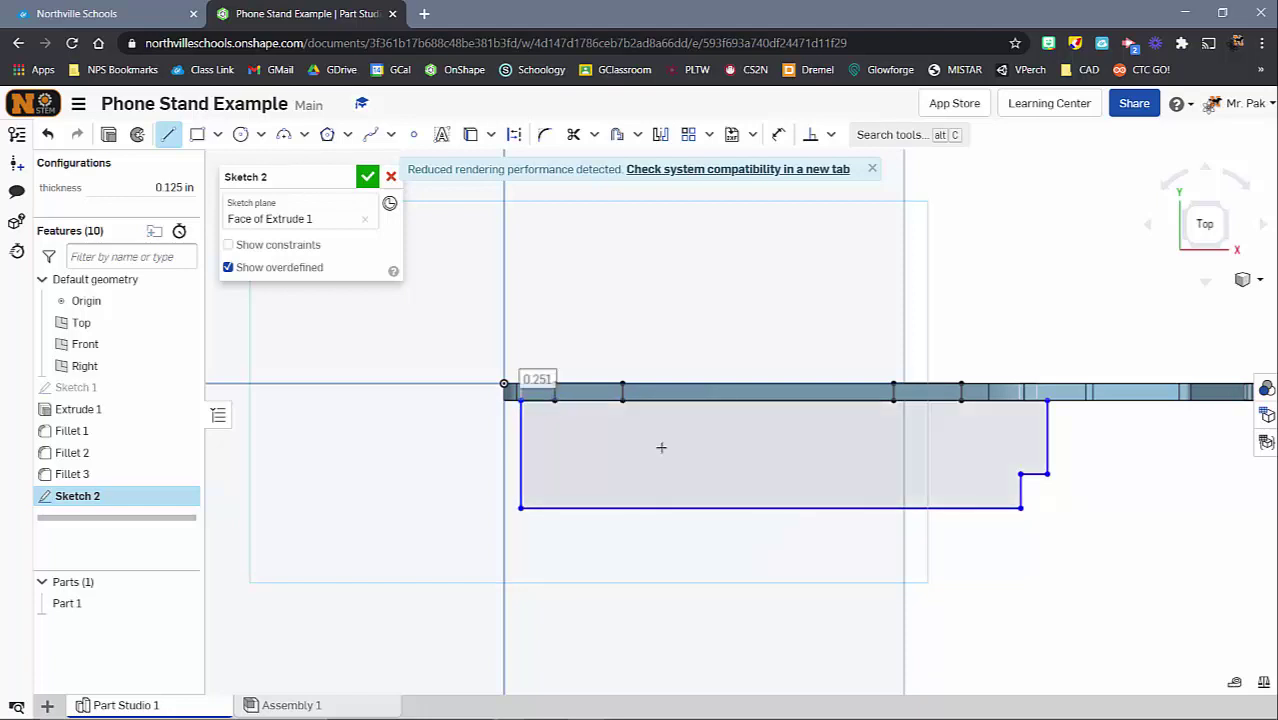
key(Escape)
scroll(948, 508, down, 1)
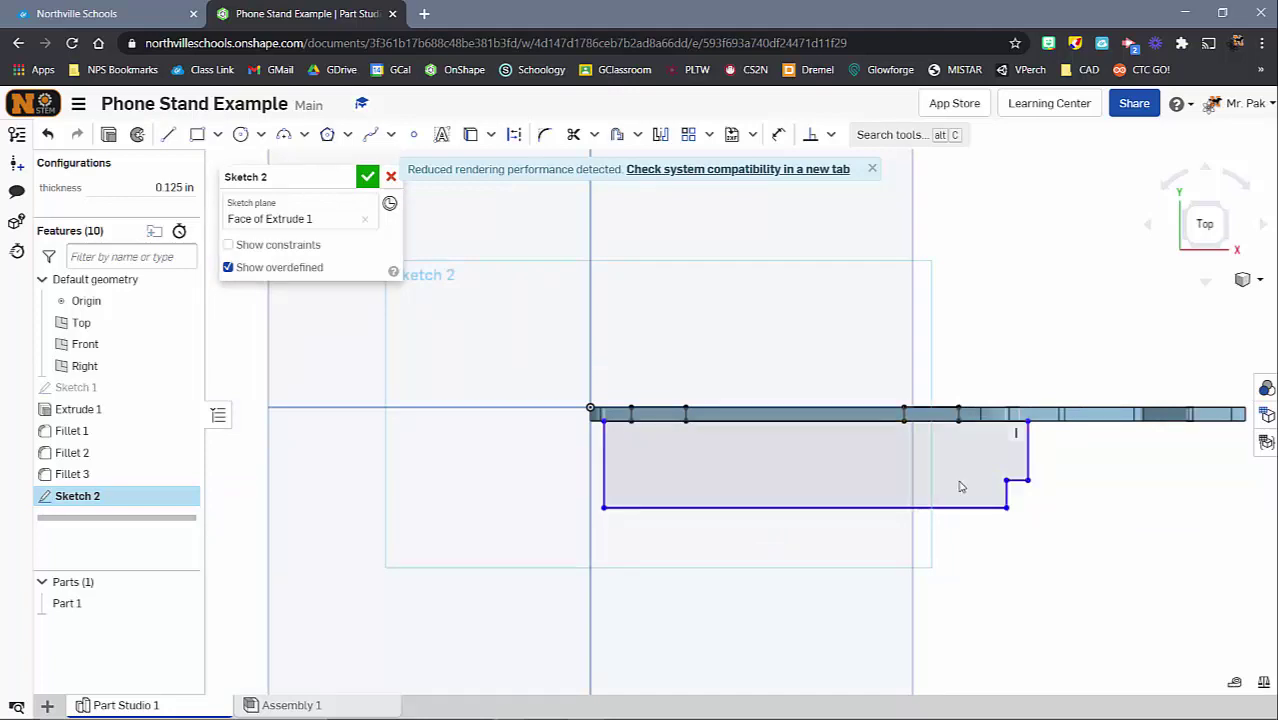
middle_drag(1107, 508, 1023, 500)
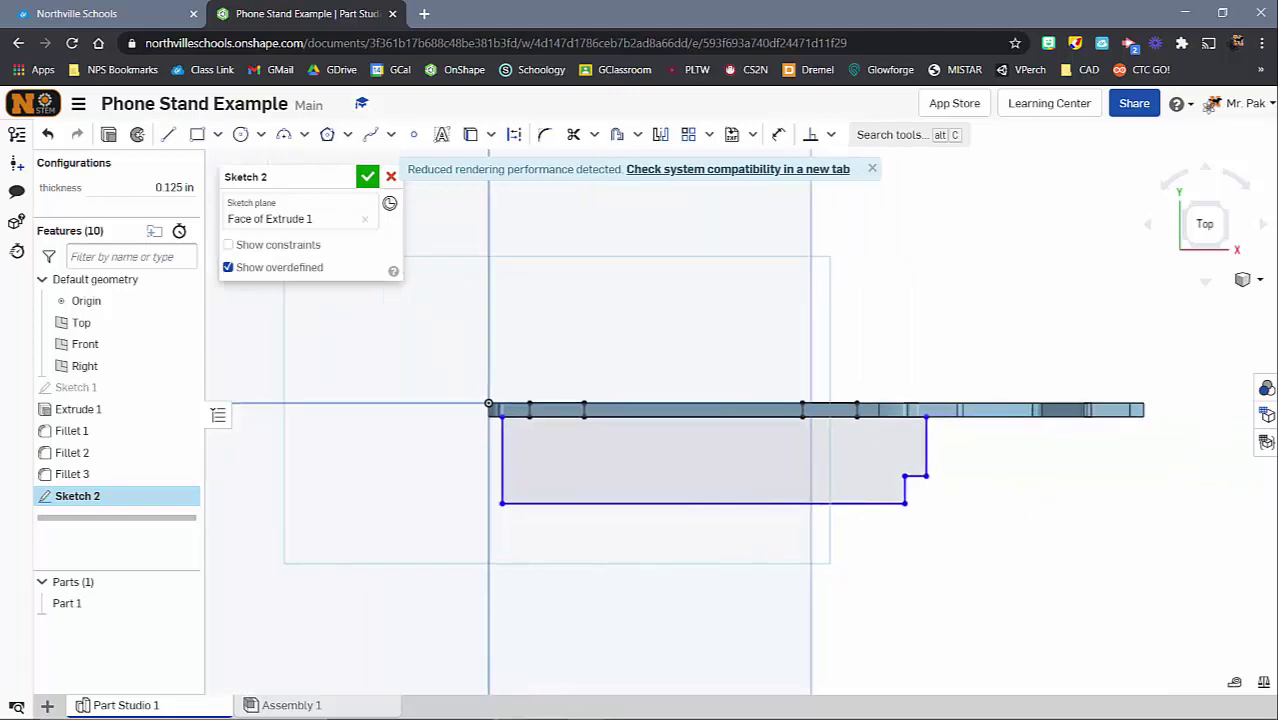
click(800, 527)
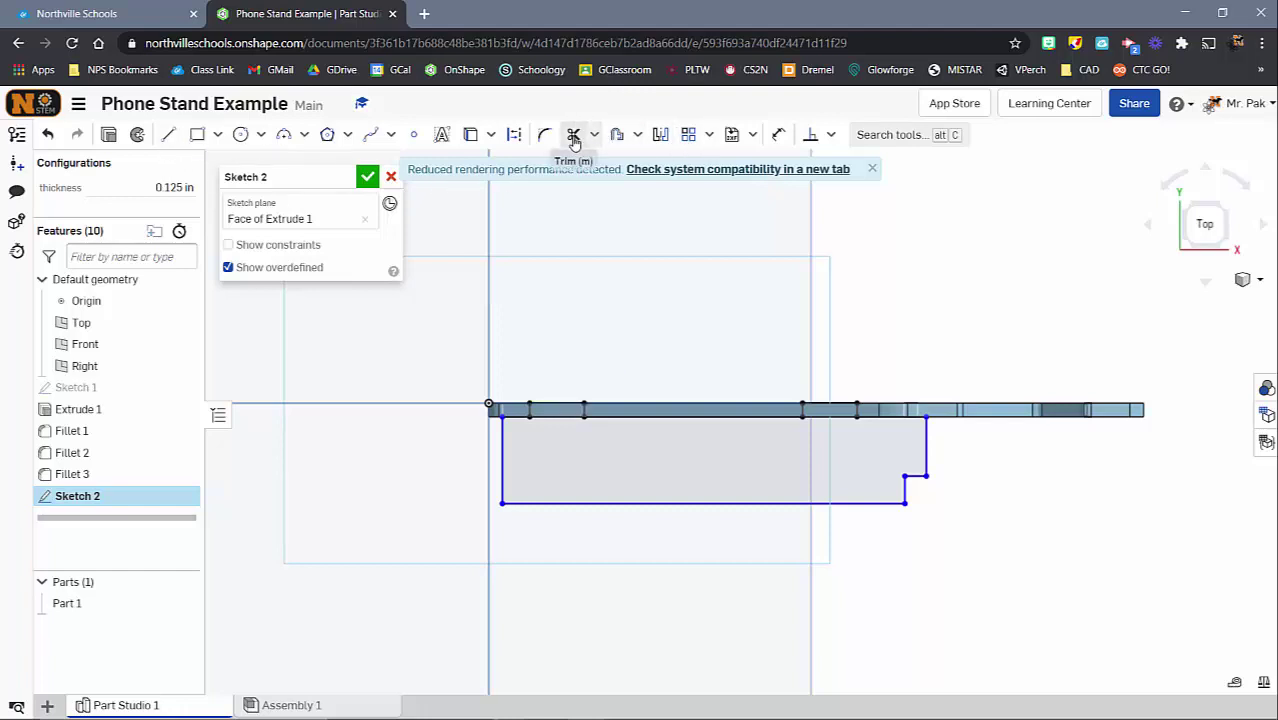
click(777, 137)
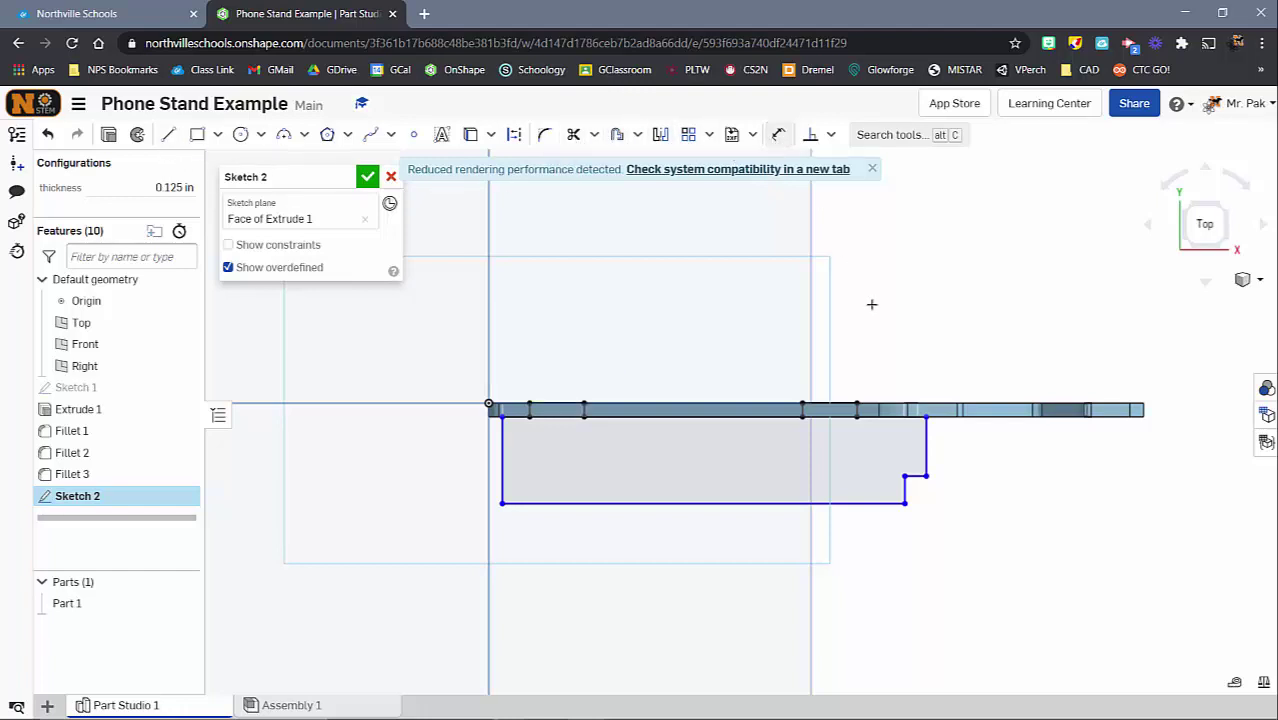
scroll(956, 525, up, 3)
click(897, 404)
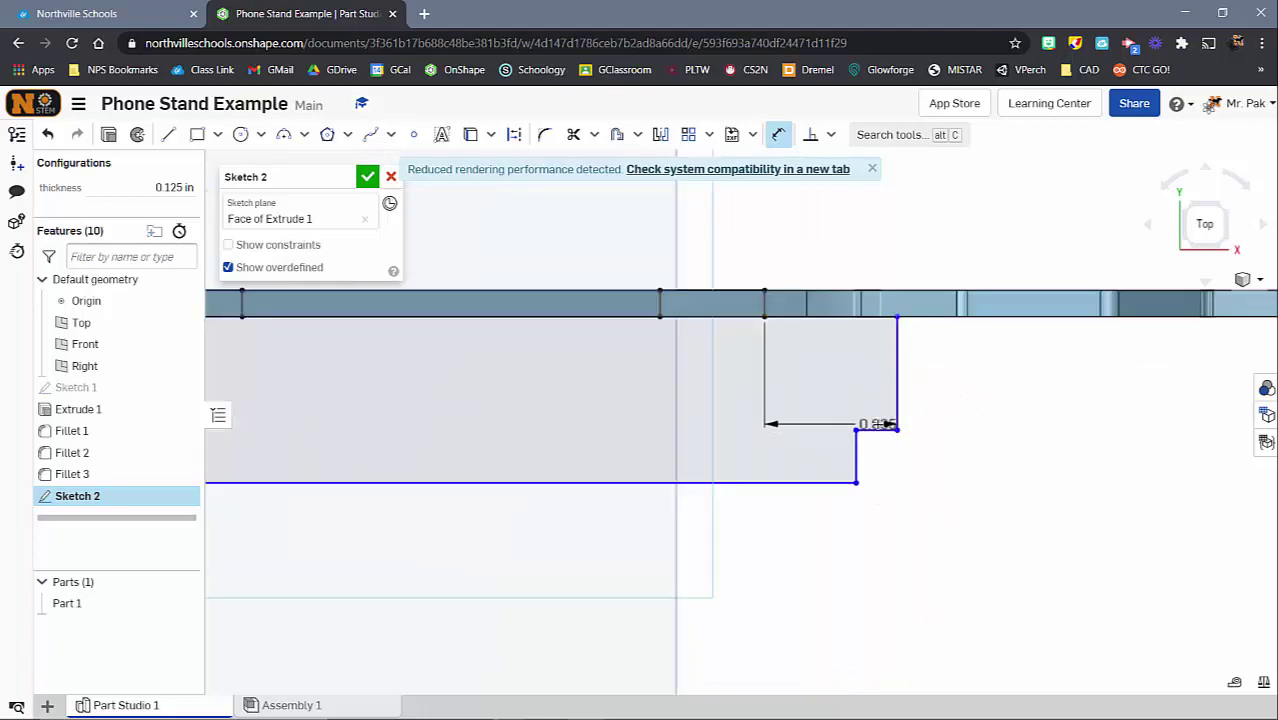
click(888, 424)
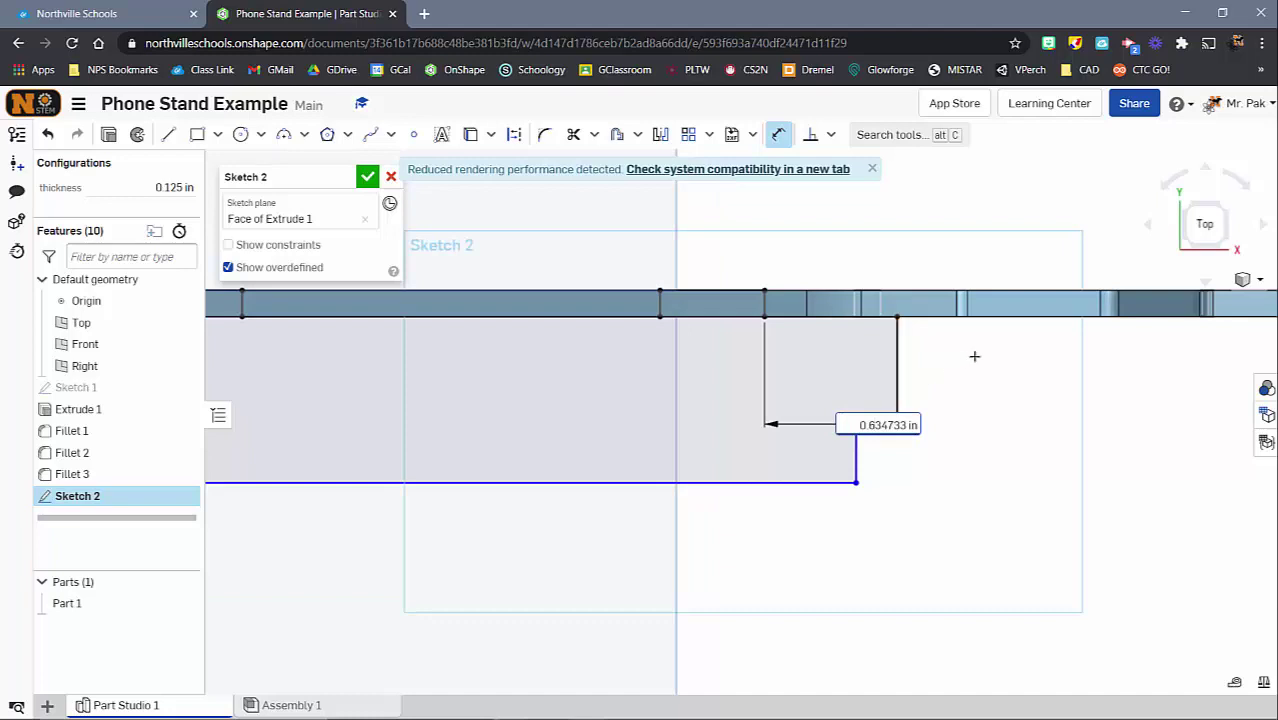
key(Return)
key(Escape)
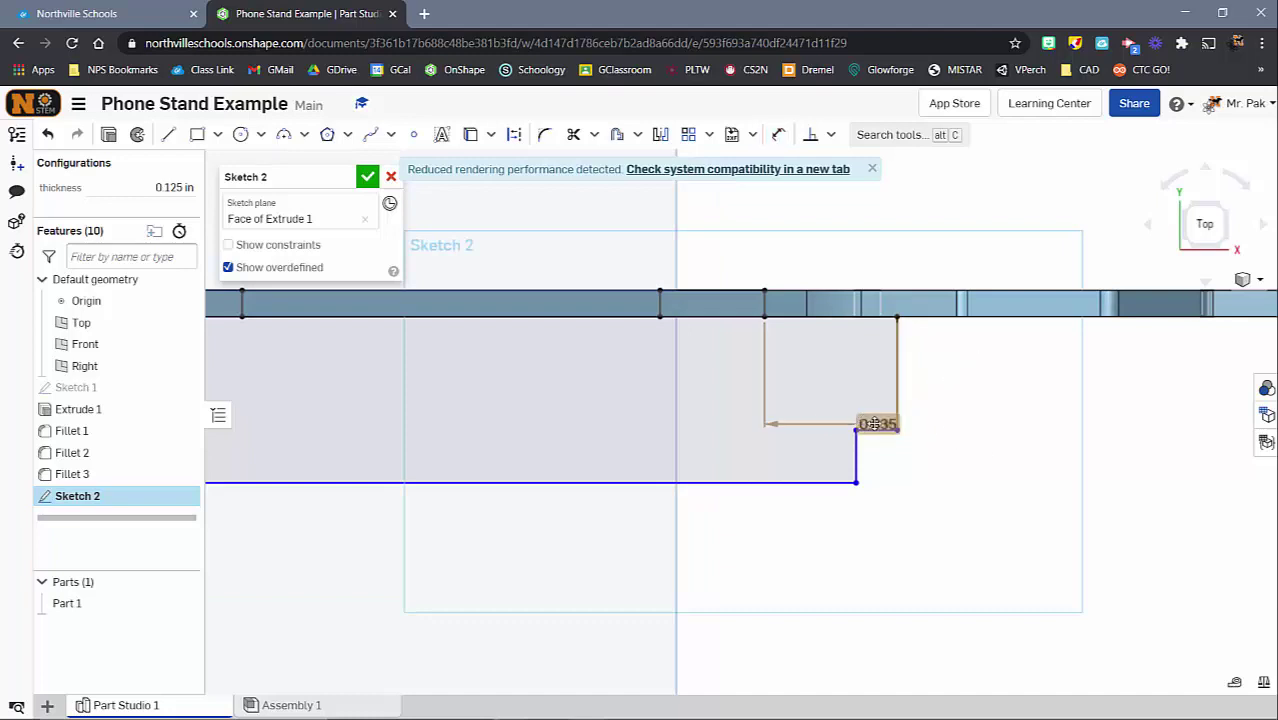
key(ctrl+z)
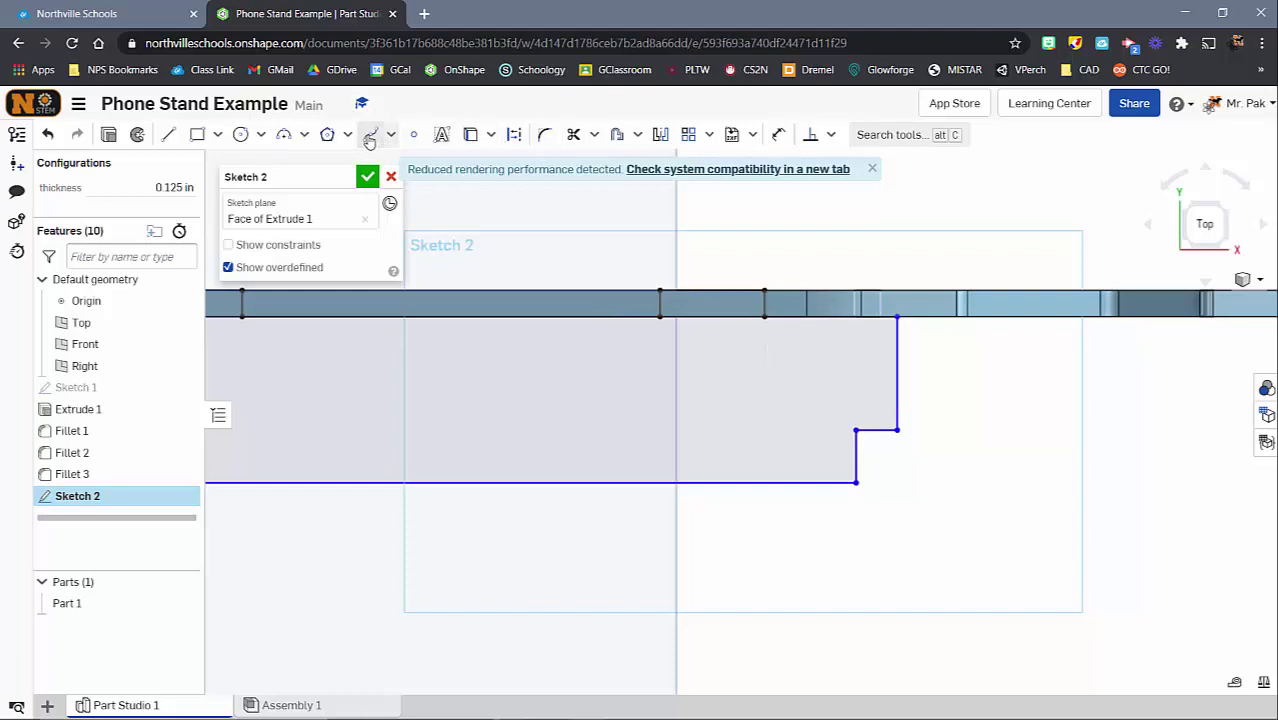
- Dimension the distance from the side part's front edge to the notch's short horizontal line as 0.45 in
click(778, 137)
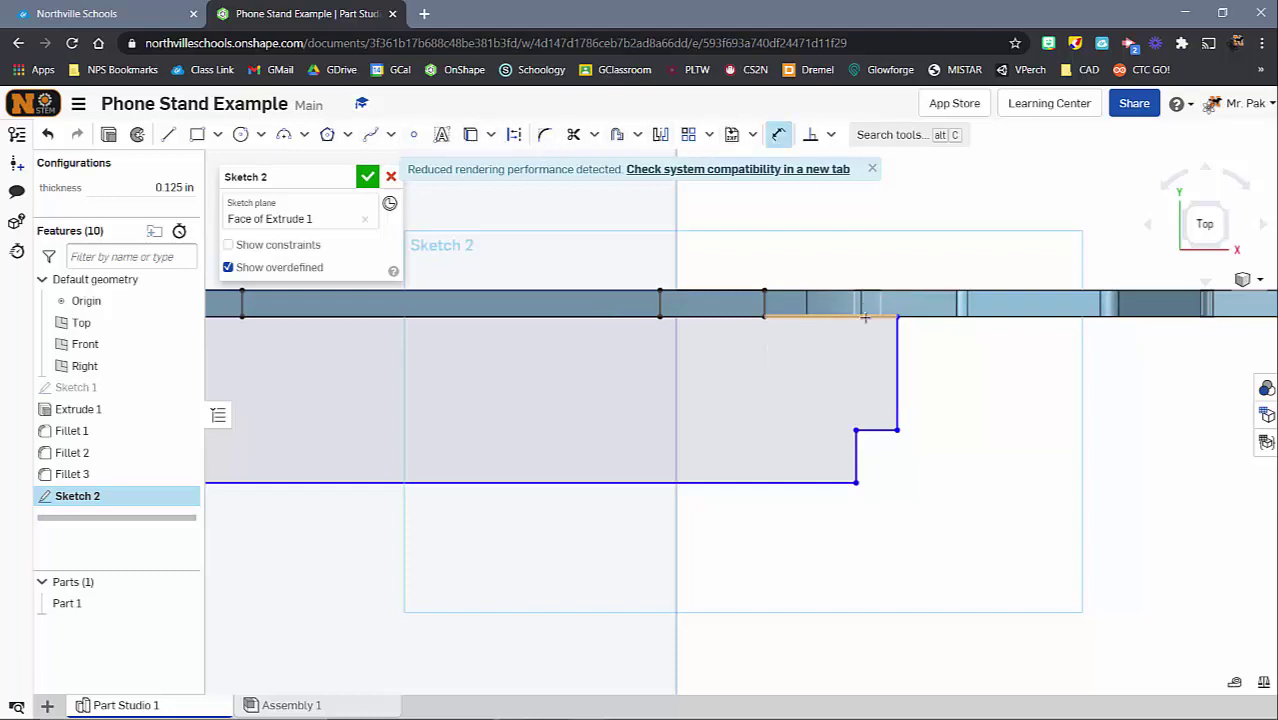
click(897, 400)
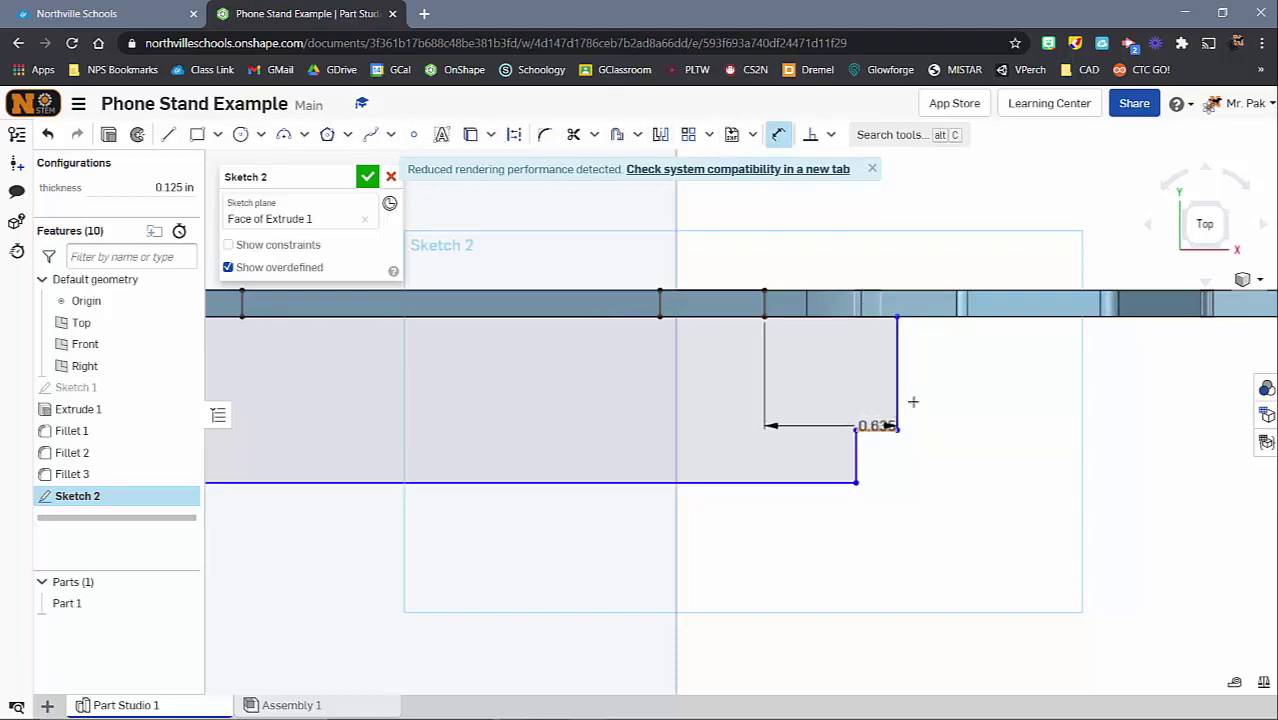
click(978, 376)
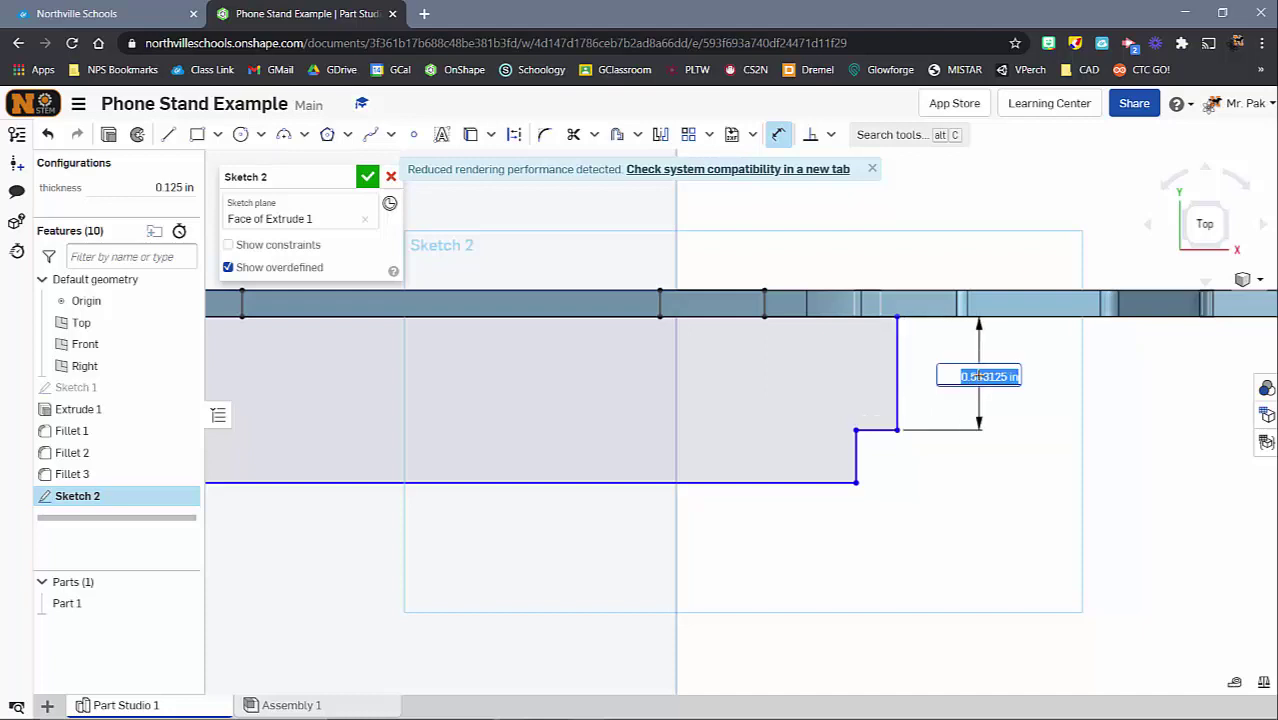
key(BackSpace)
text(.45)
key(Return)
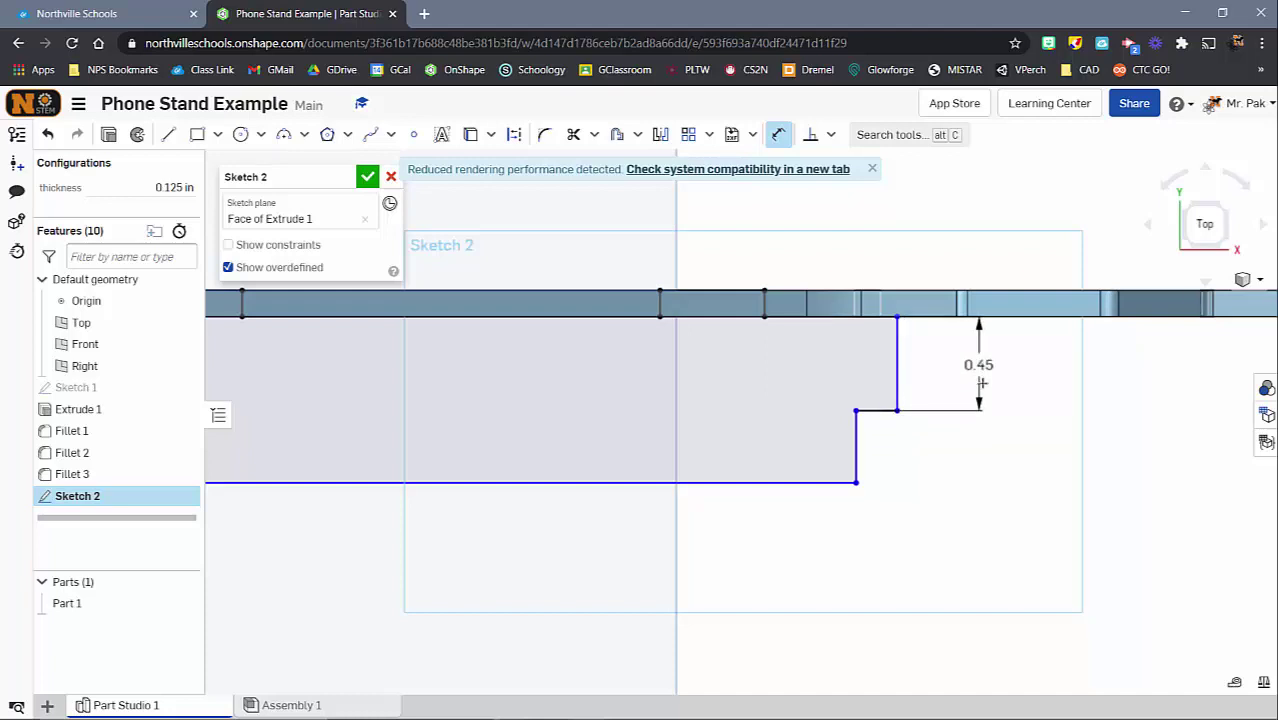
- Dimension the notch's depth between its short horizontal line and the profile's long front line as 0.25 in
click(880, 411)
click(826, 481)
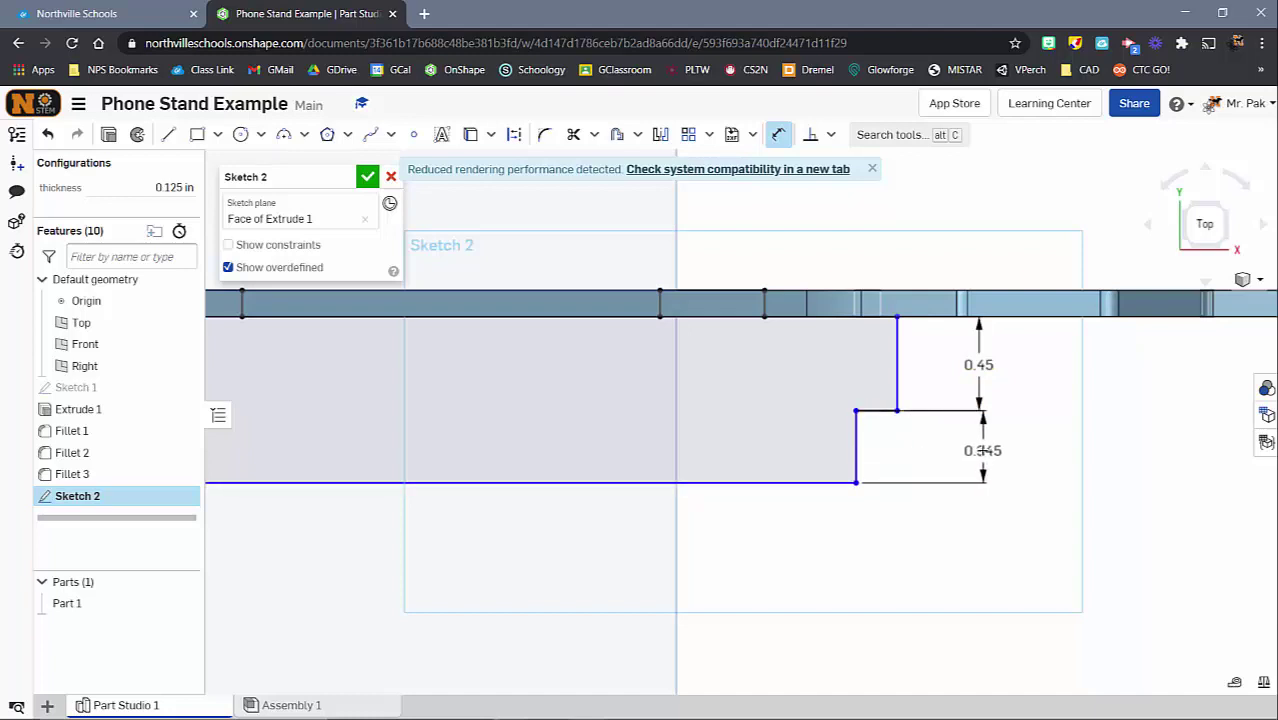
click(983, 450)
text(.2)
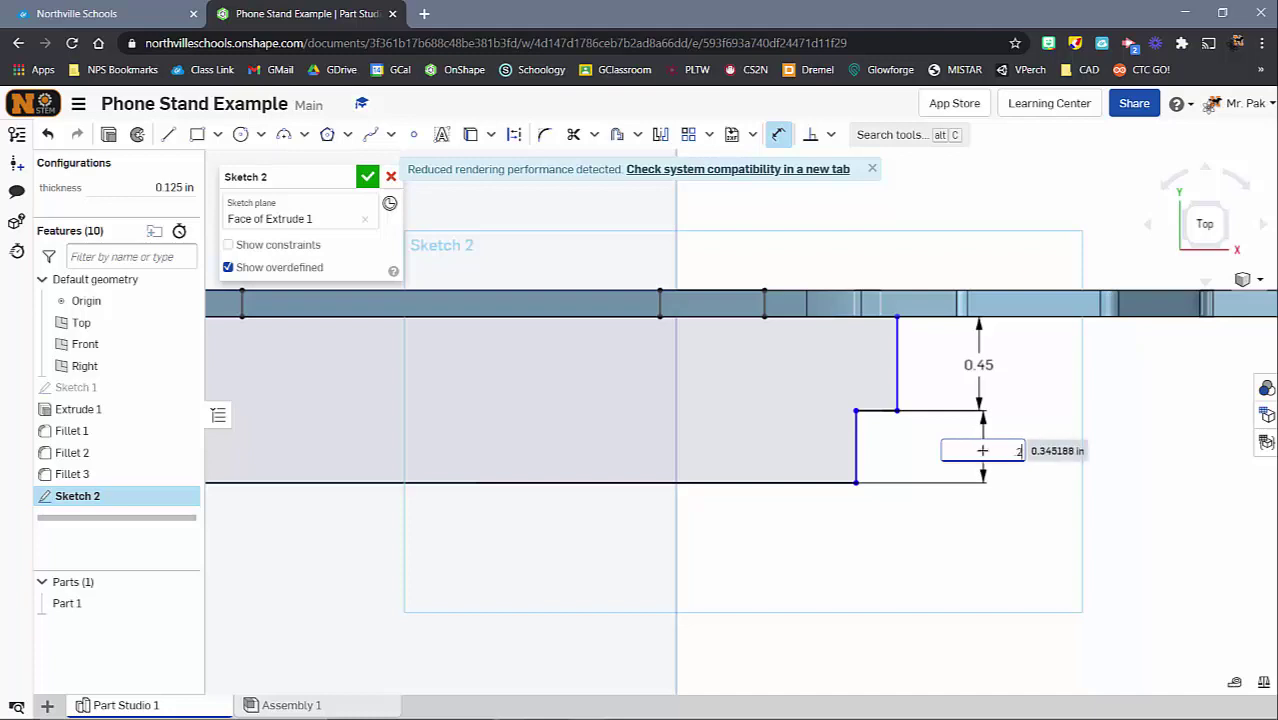
text(5)
key(Return)
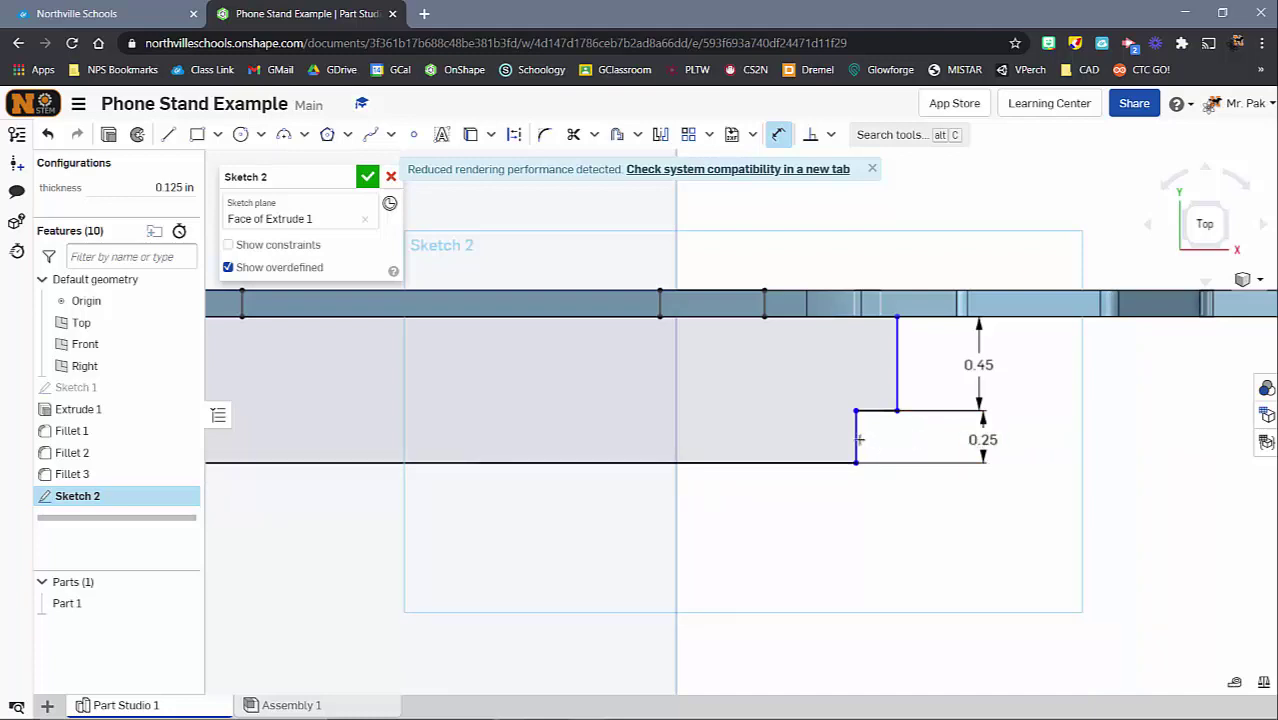
- Dimension the notch's width between its two short side lines as #thickness
click(898, 388)
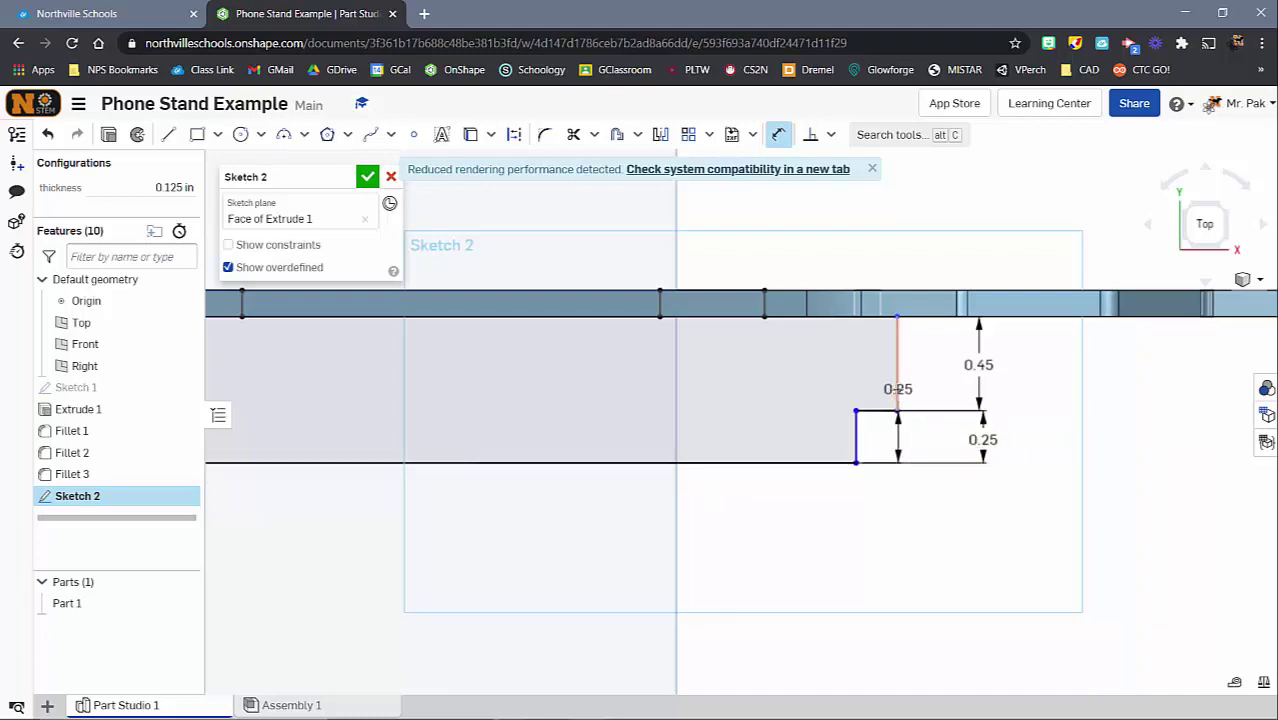
click(856, 436)
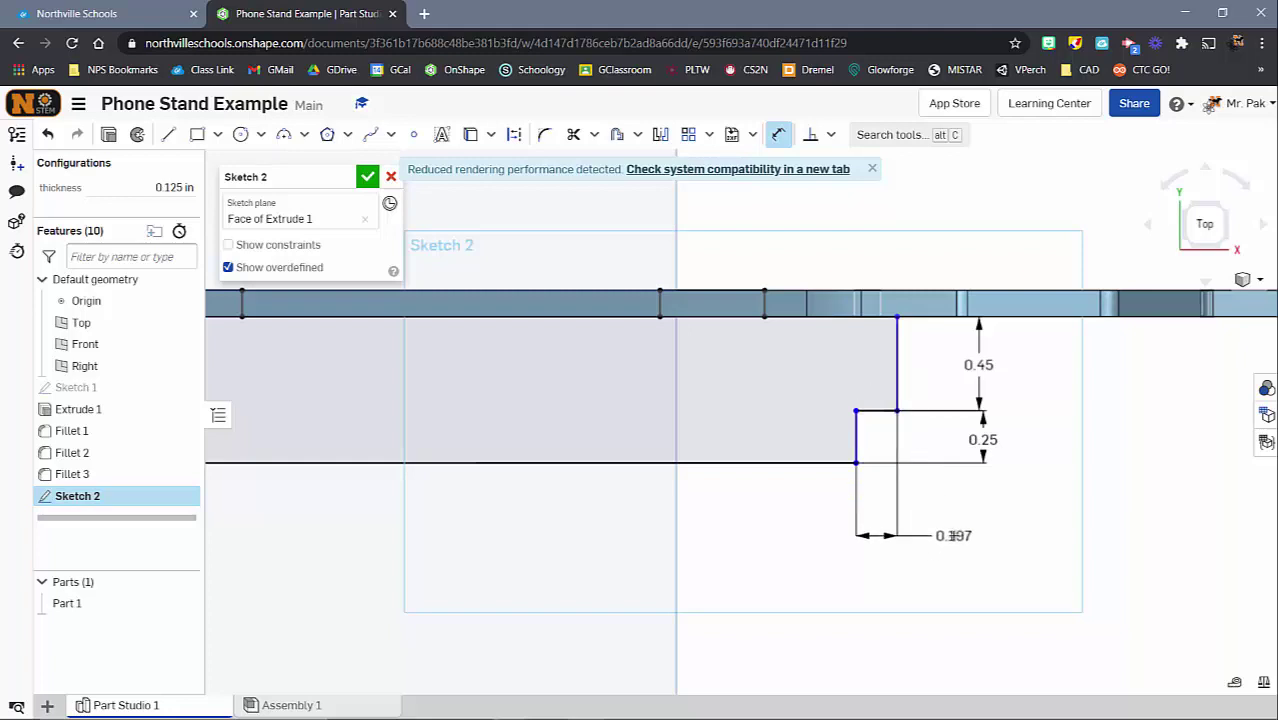
click(976, 538)
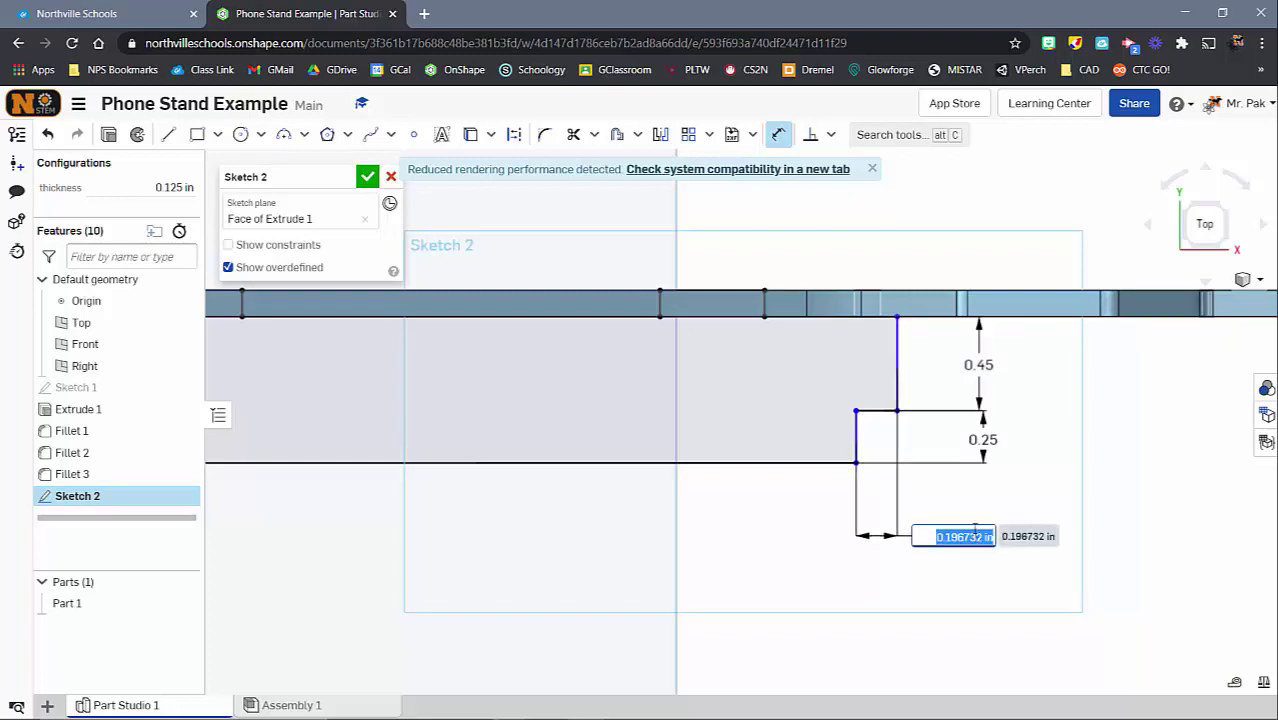
text(#)
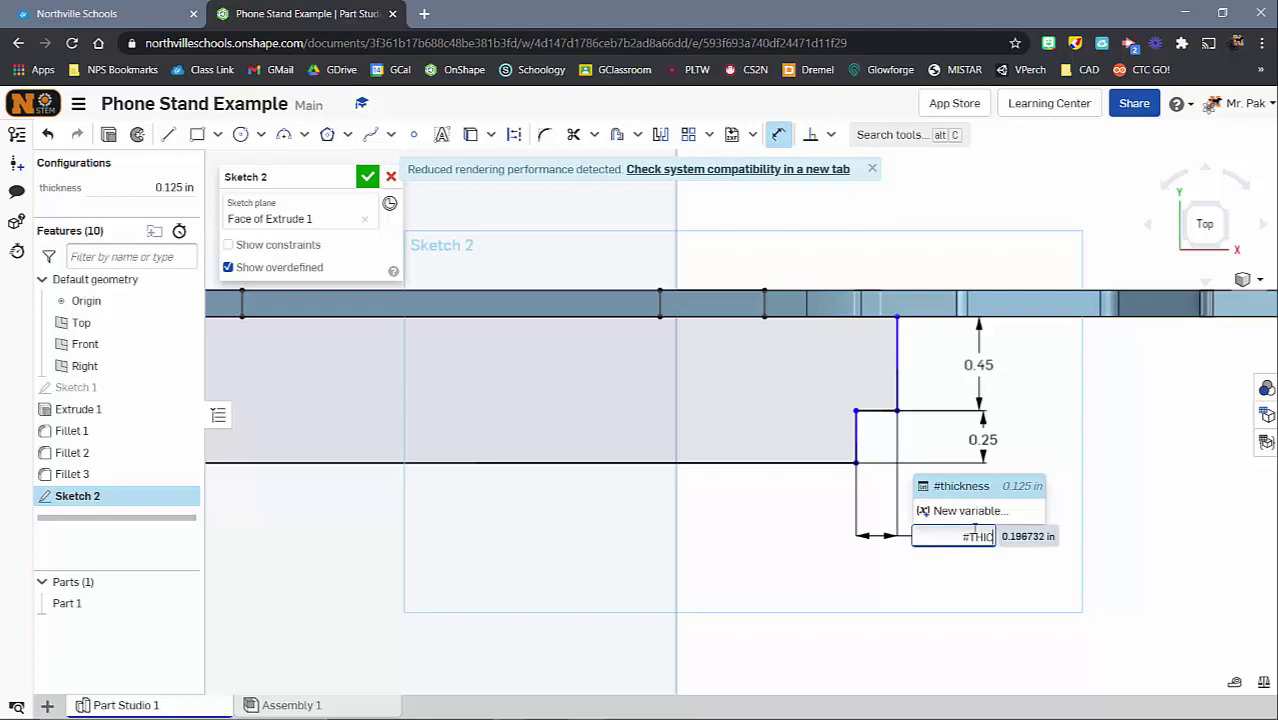
text(THIC)
key(BackSpace)
click(945, 487)
key(Return)
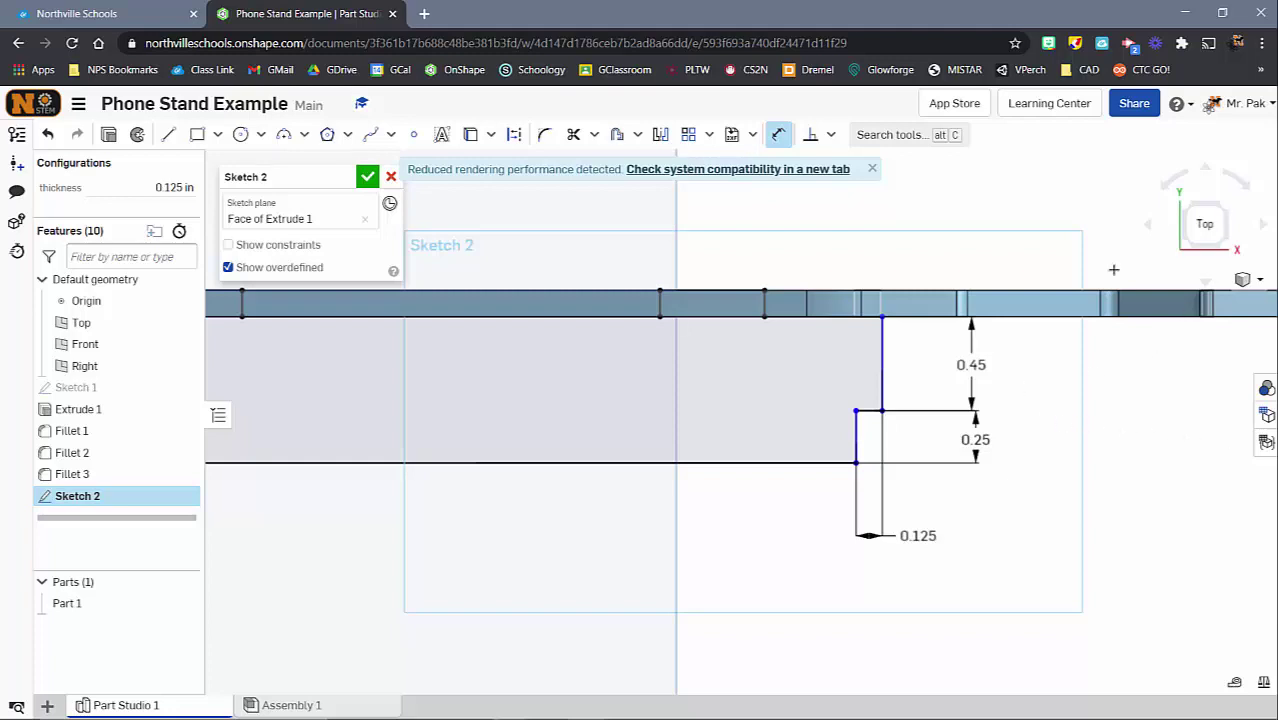
- Make the profile's corner nearest the origin coincident with the side part's adjacent fillet edge
middle_drag(648, 382, 870, 402)
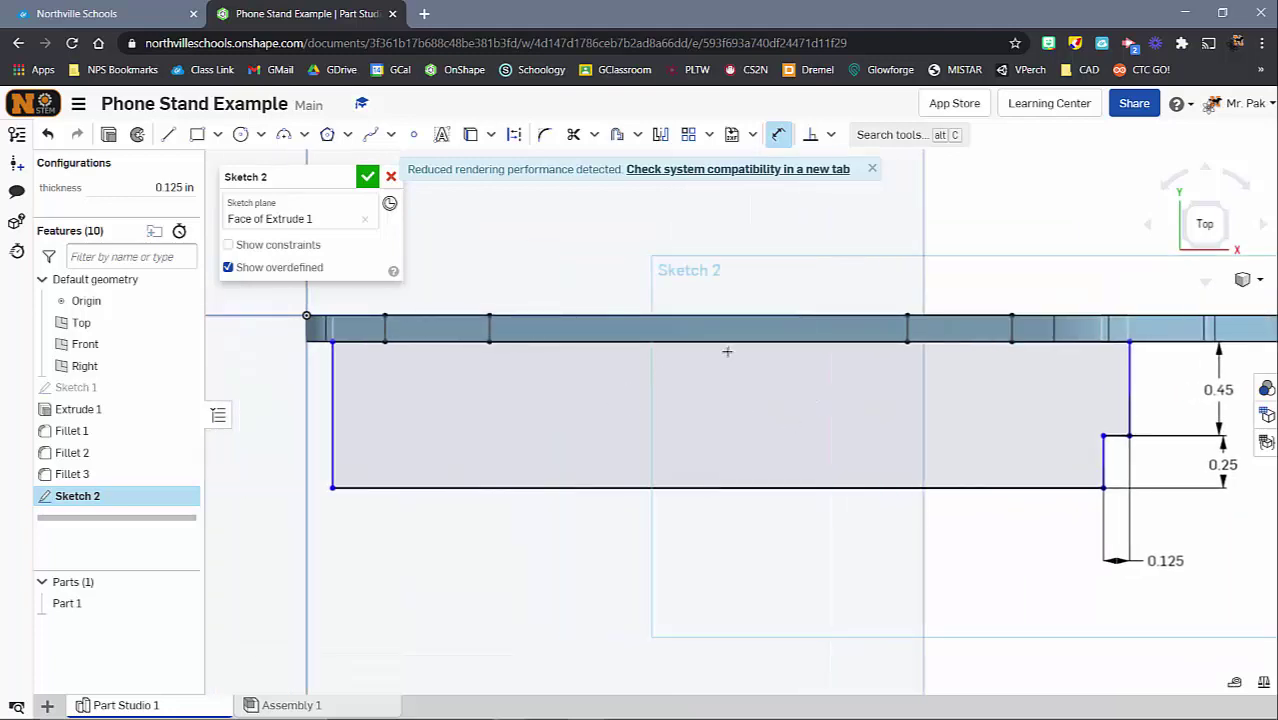
click(830, 136)
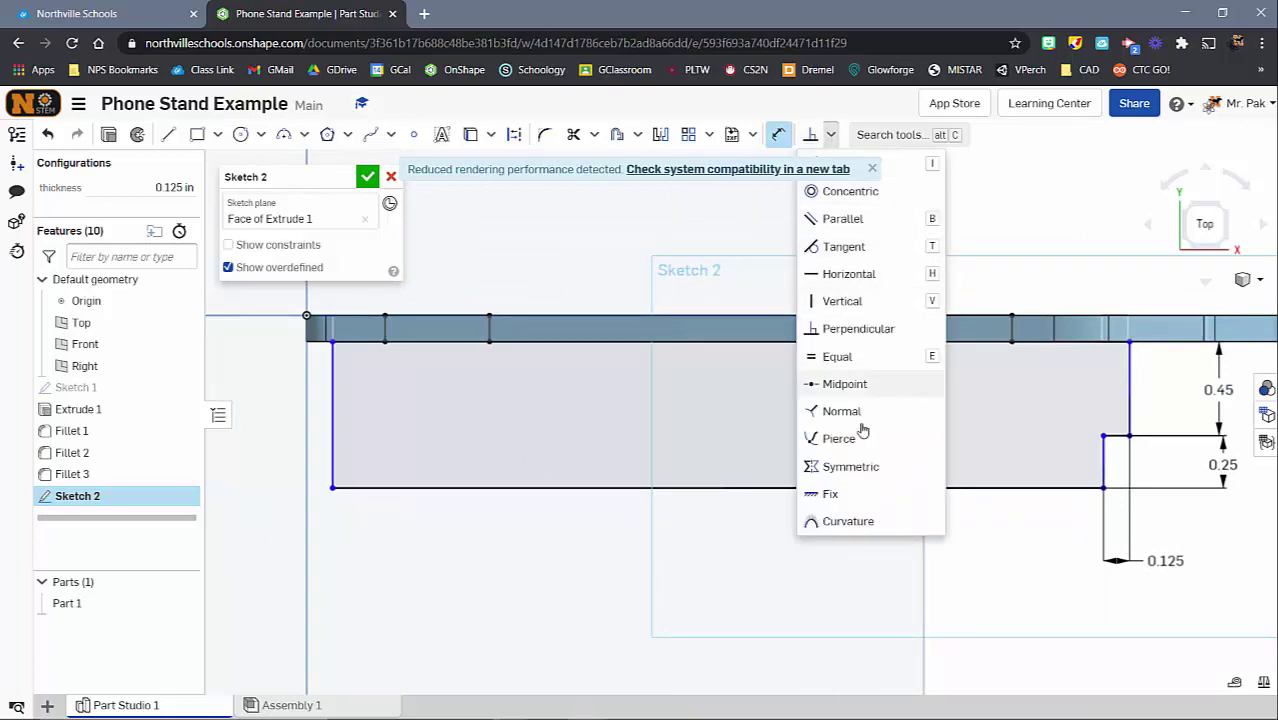
click(873, 170)
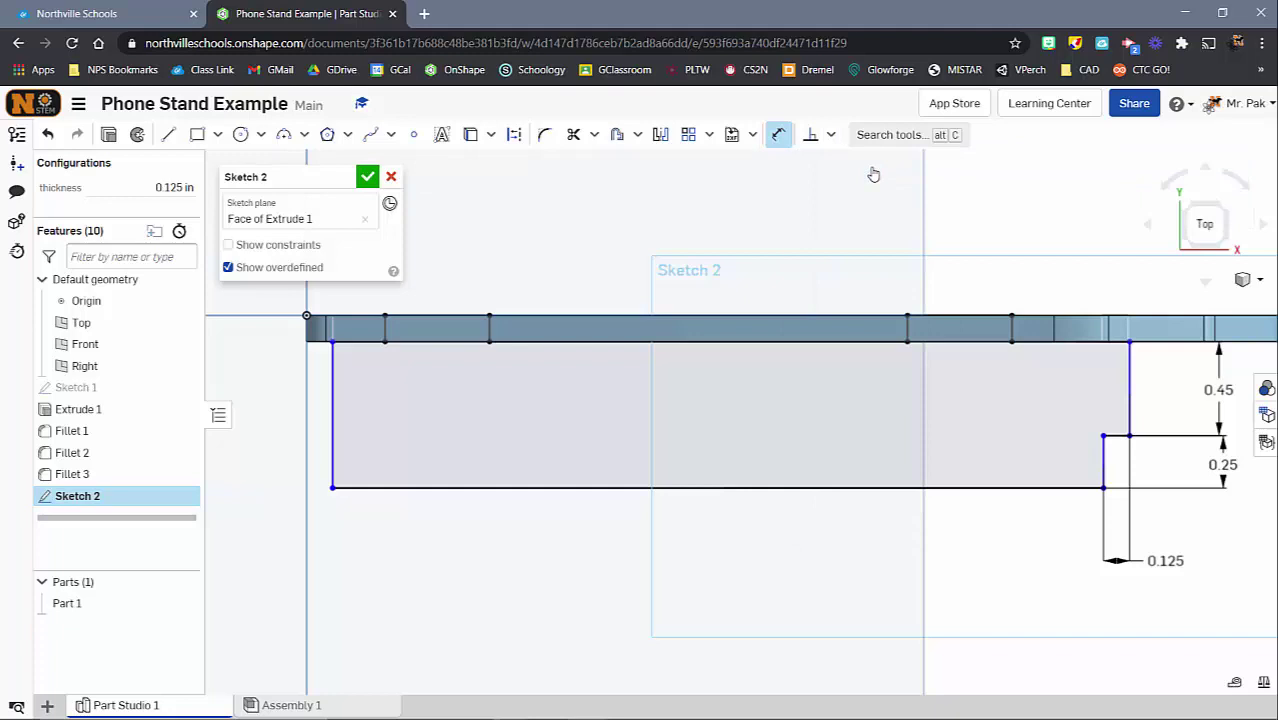
click(830, 134)
click(856, 168)
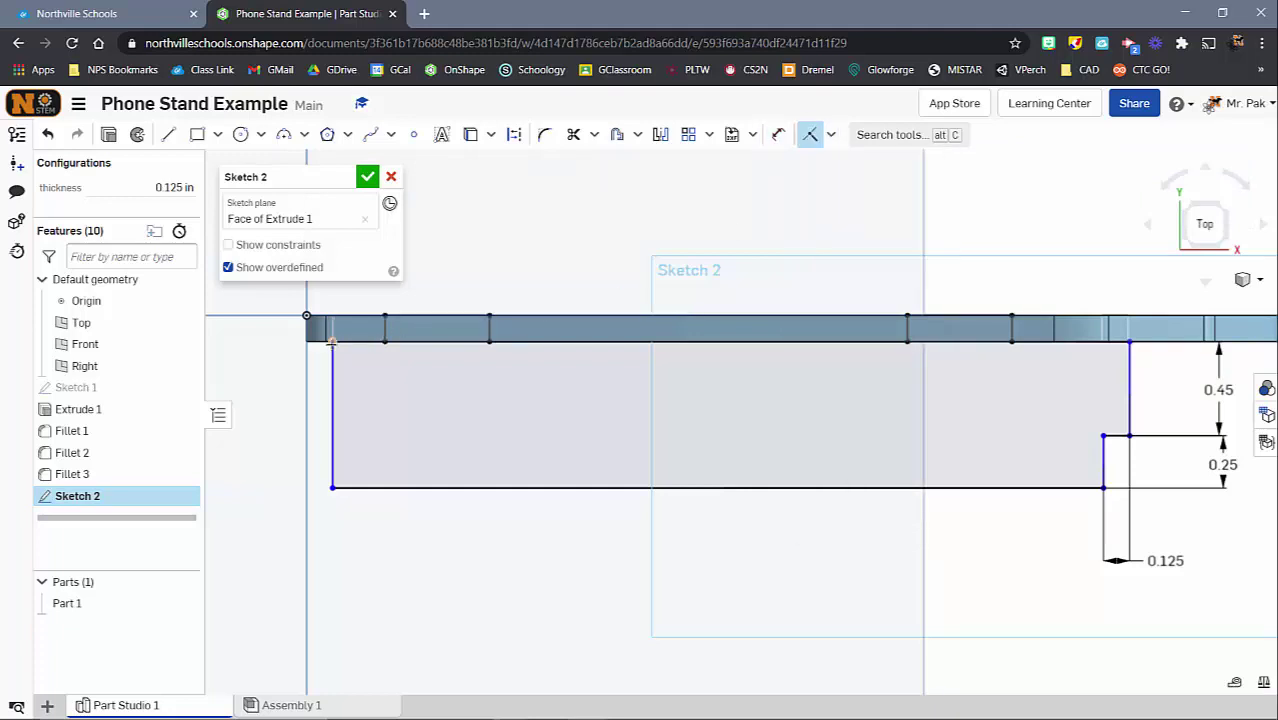
click(331, 340)
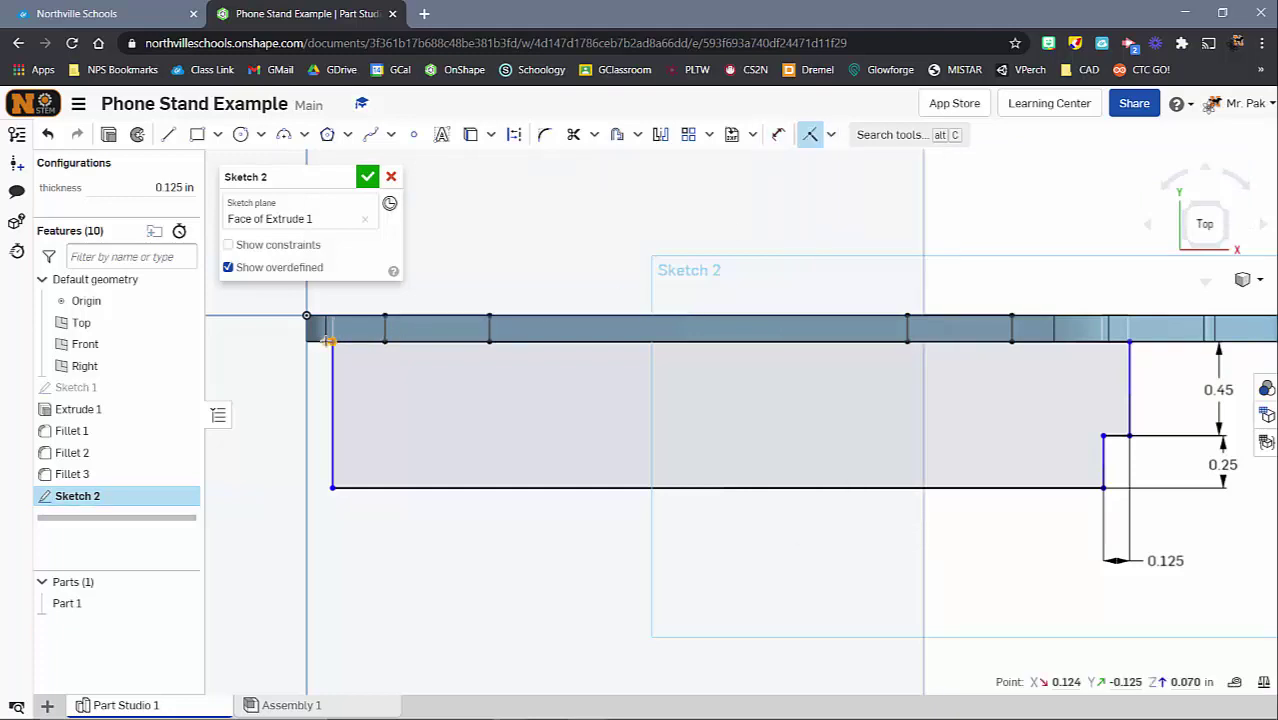
scroll(327, 341, up, 5)
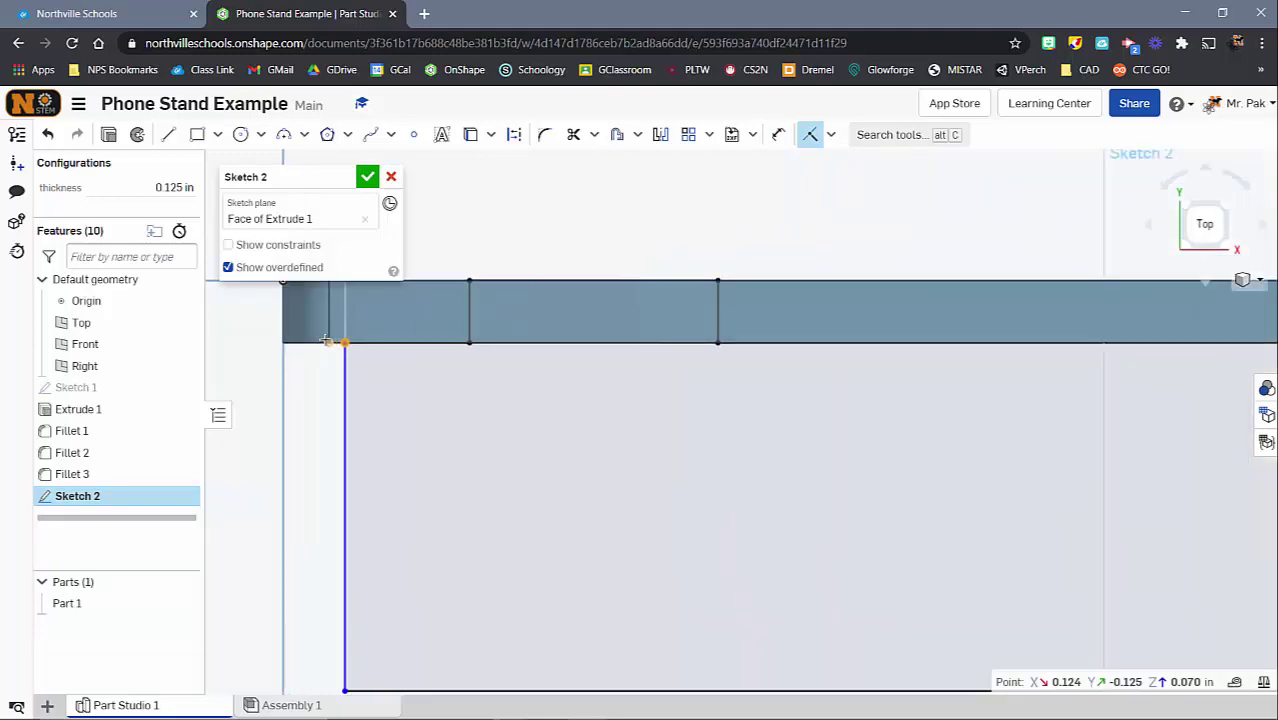
click(344, 343)
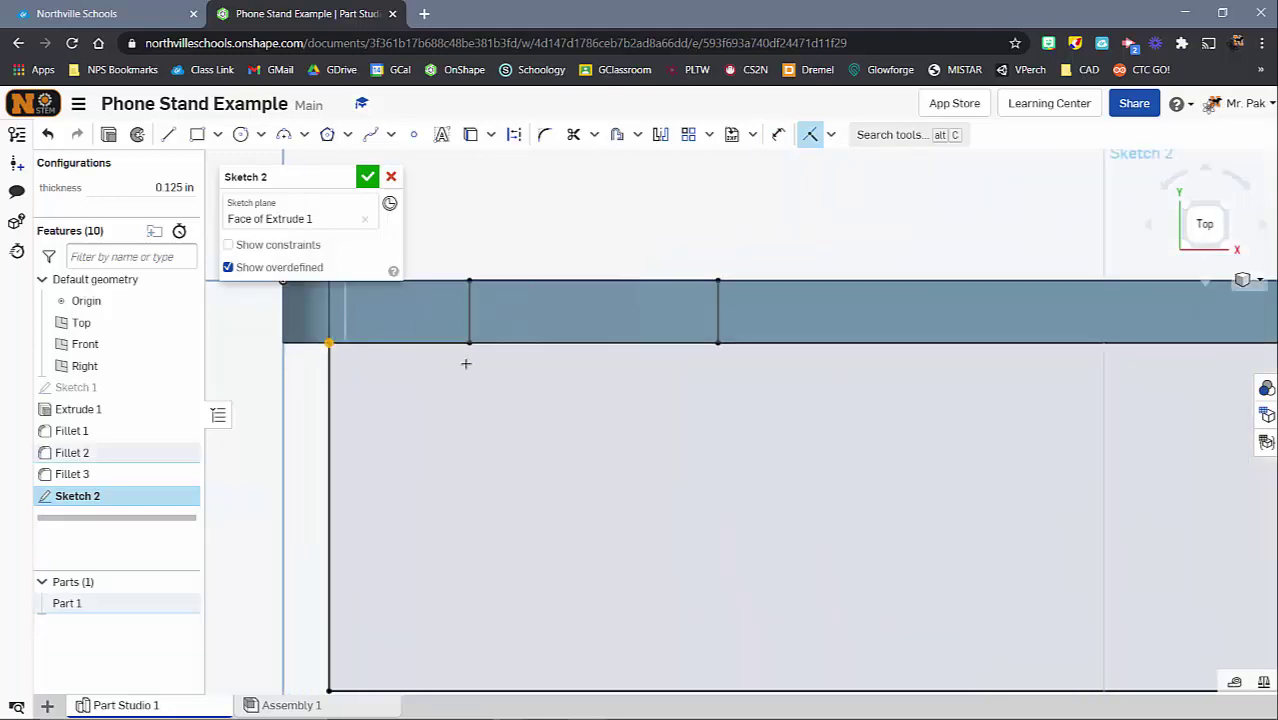
- Make the corner at the profile's notched end coincident with the upright slot's nearby edge, and finish the sketch
scroll(727, 426, down, 3)
scroll(1085, 508, down, 2)
middle_drag(1076, 528, 488, 491)
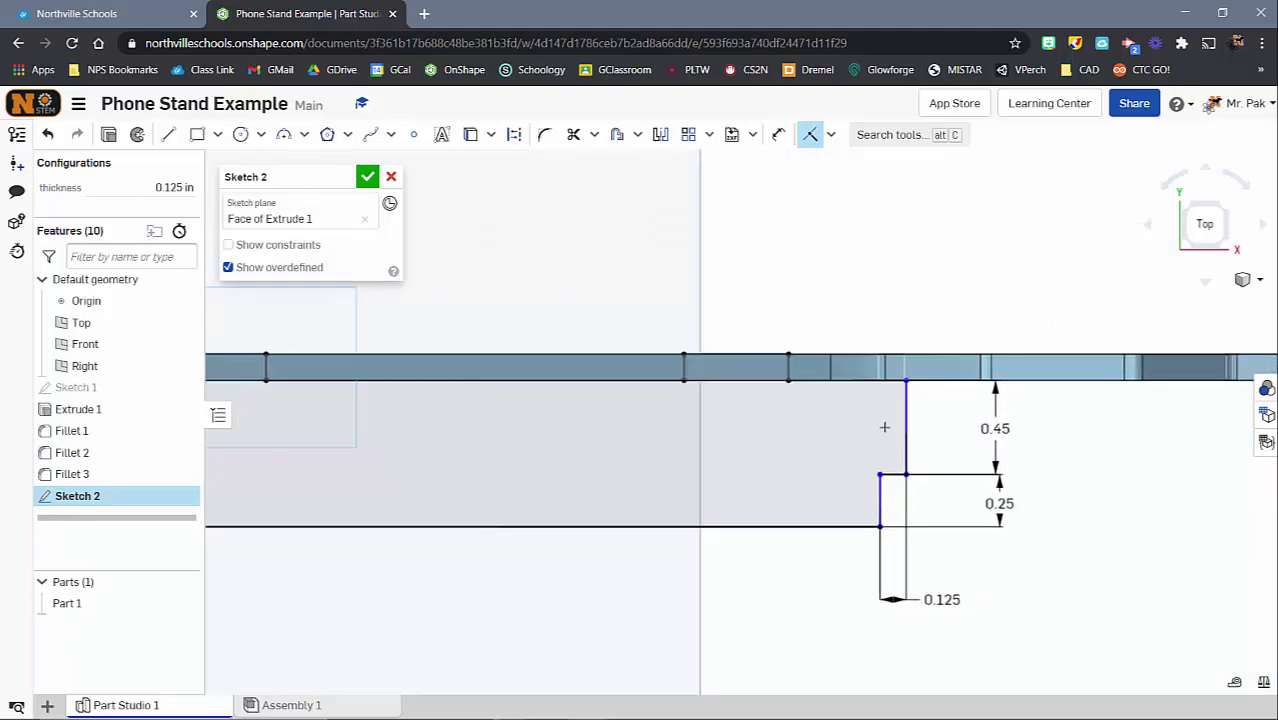
scroll(933, 421, up, 3)
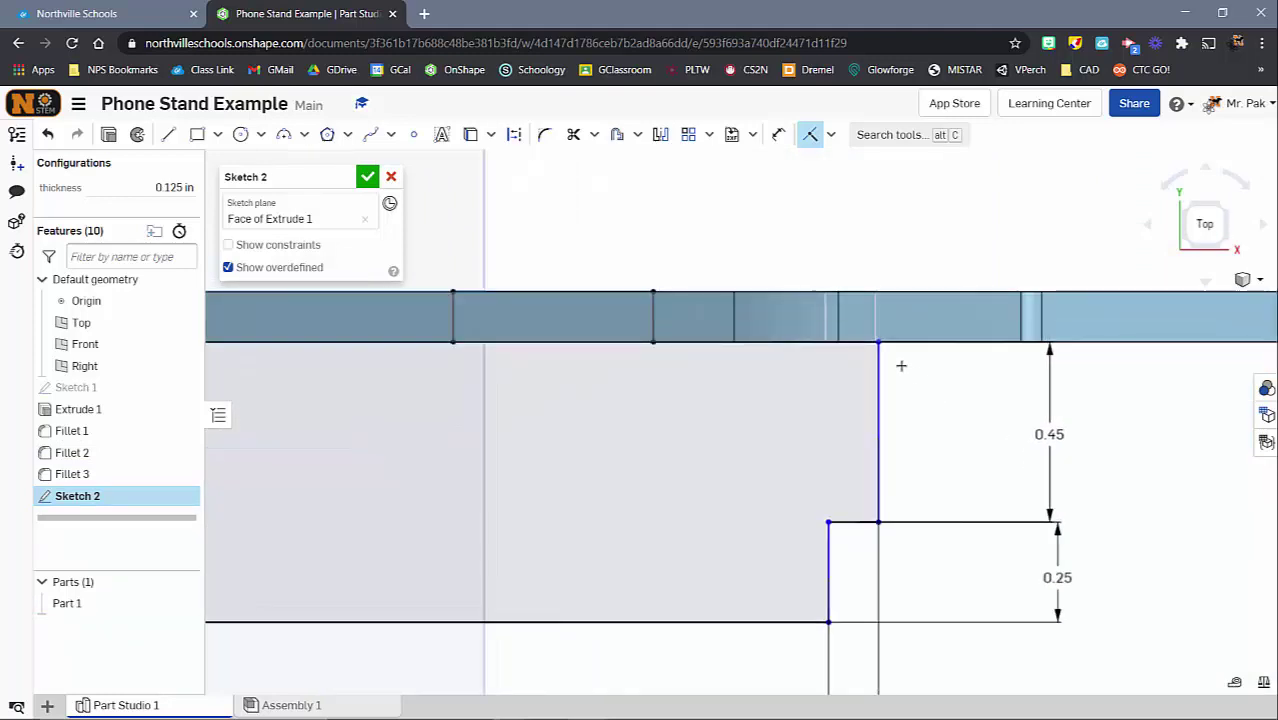
click(878, 343)
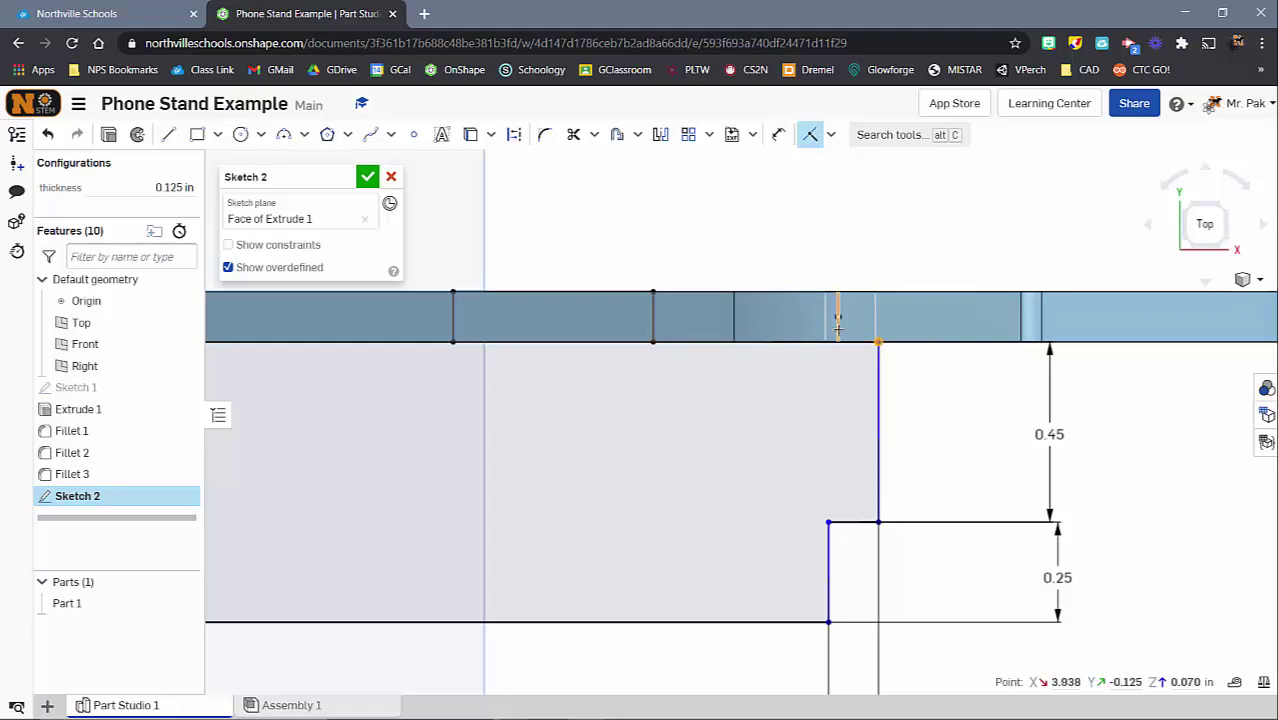
scroll(978, 505, down, 3)
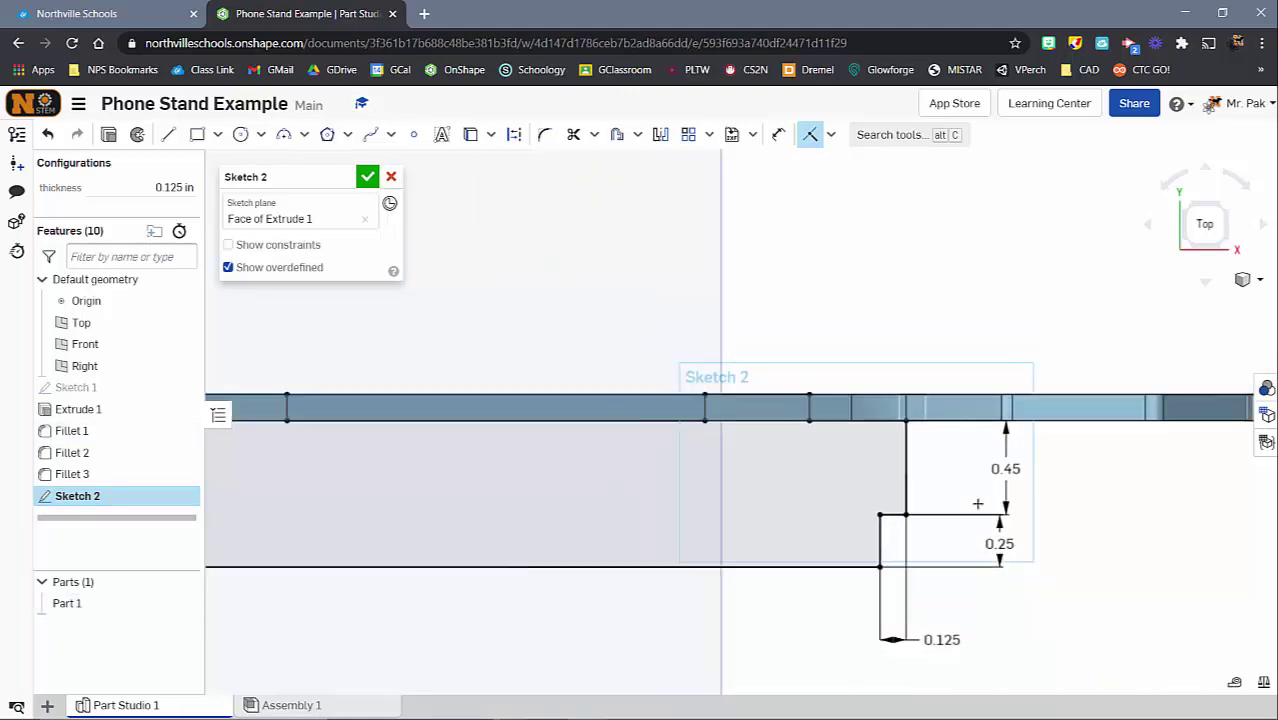
scroll(978, 504, down, 3)
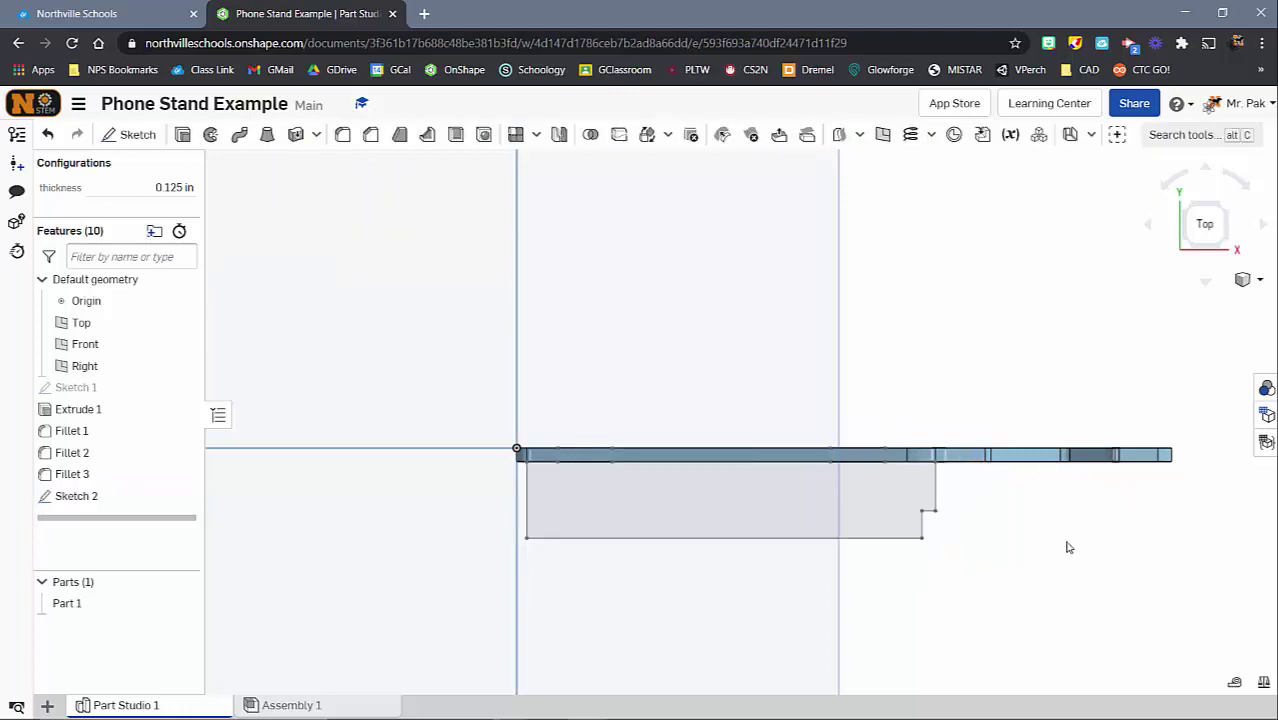
- Extrude the bottom profile's region with a blind depth of #thickness
right_drag(1036, 571, 734, 441)
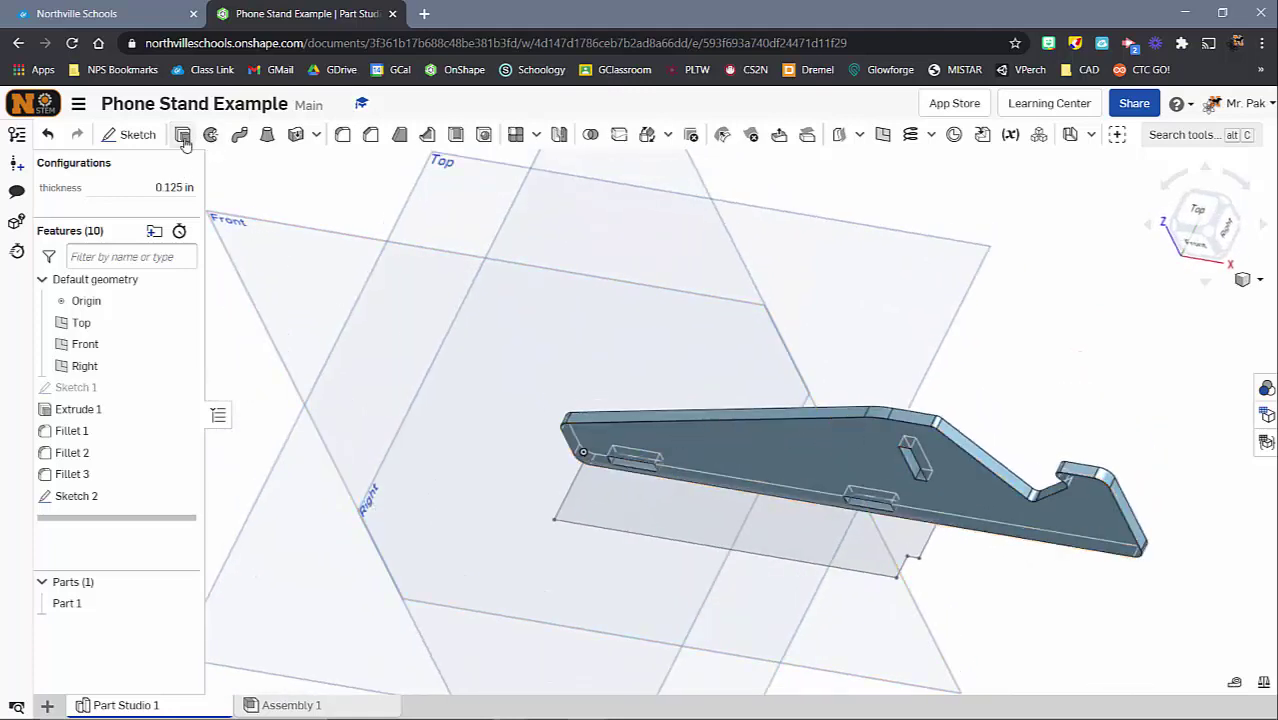
click(617, 505)
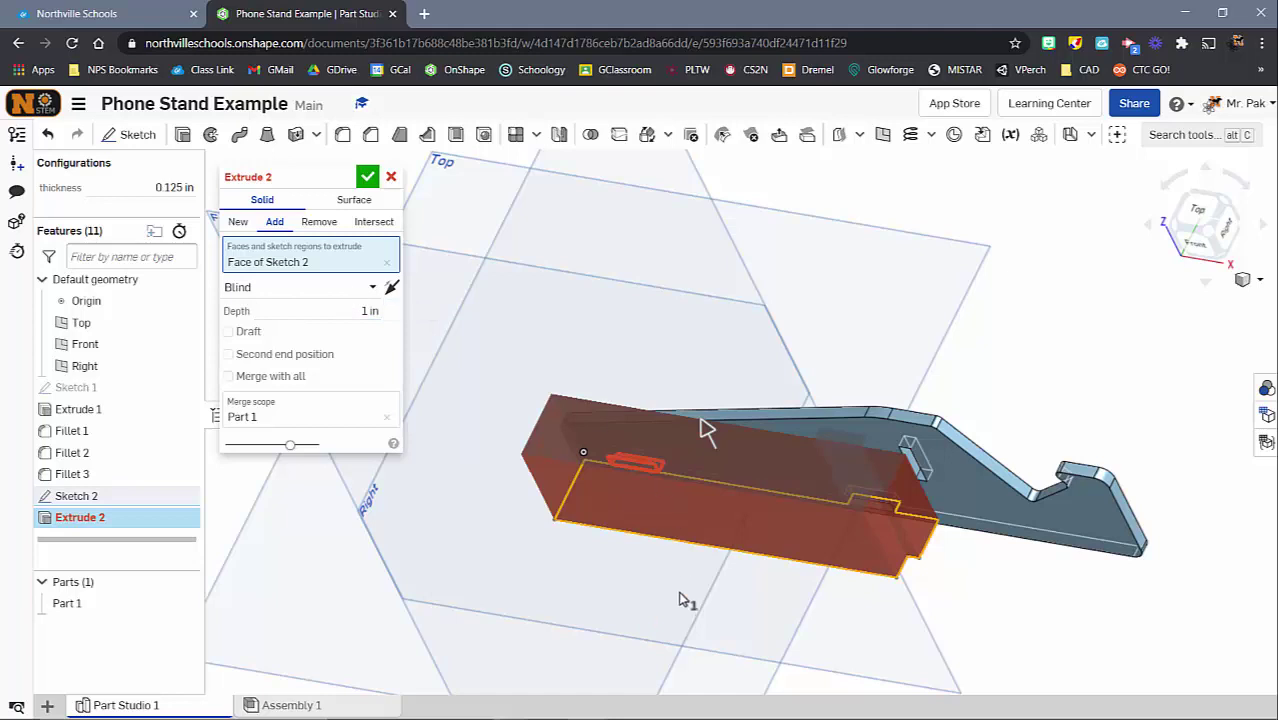
key(shift+1)
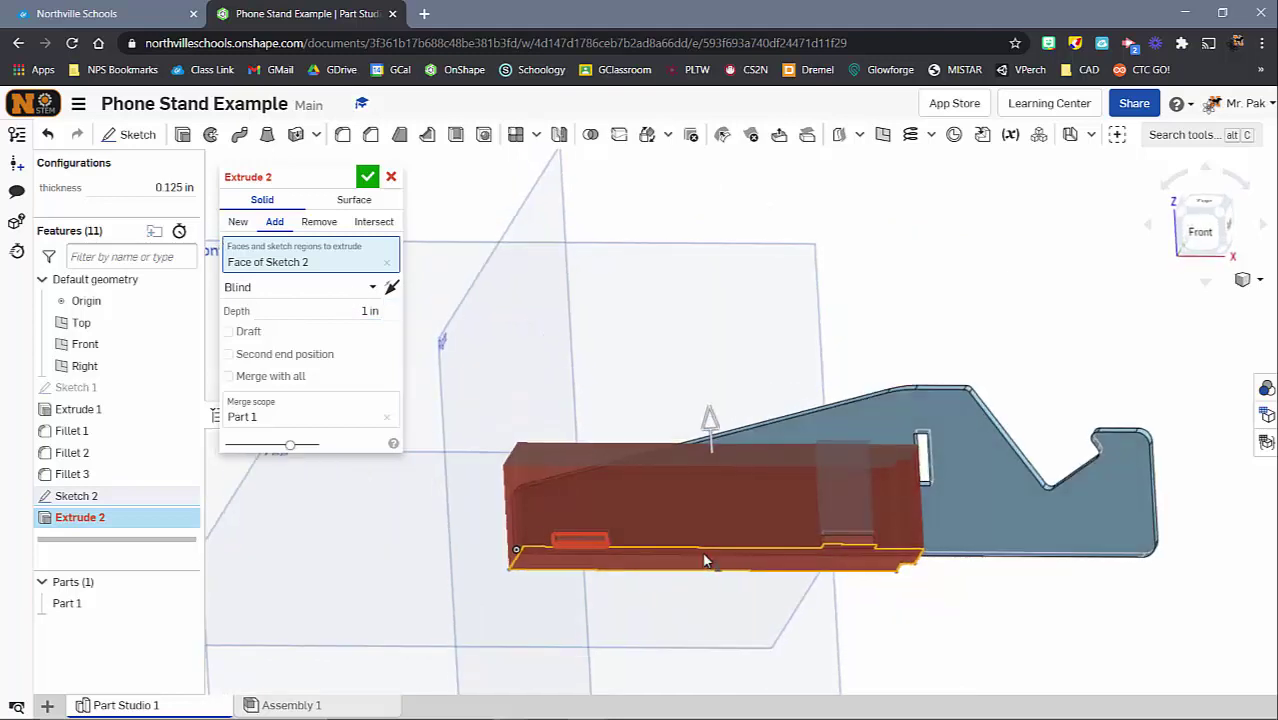
click(351, 310)
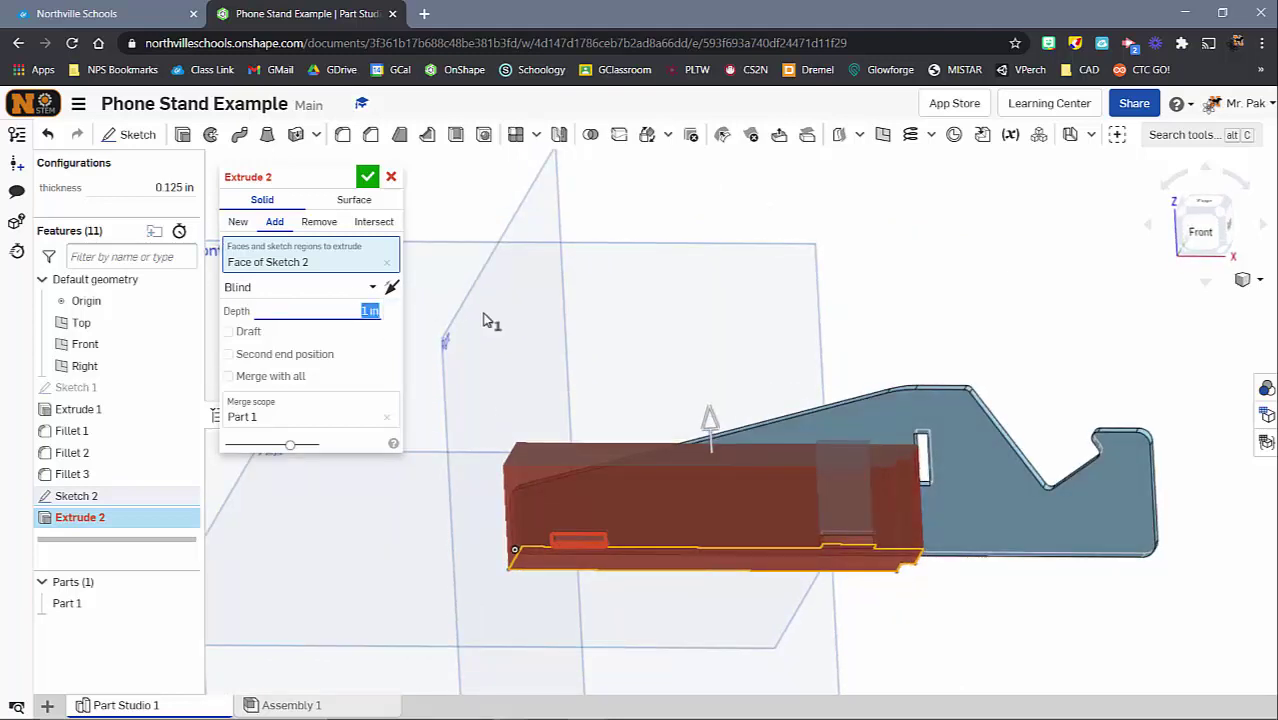
text(#thickne)
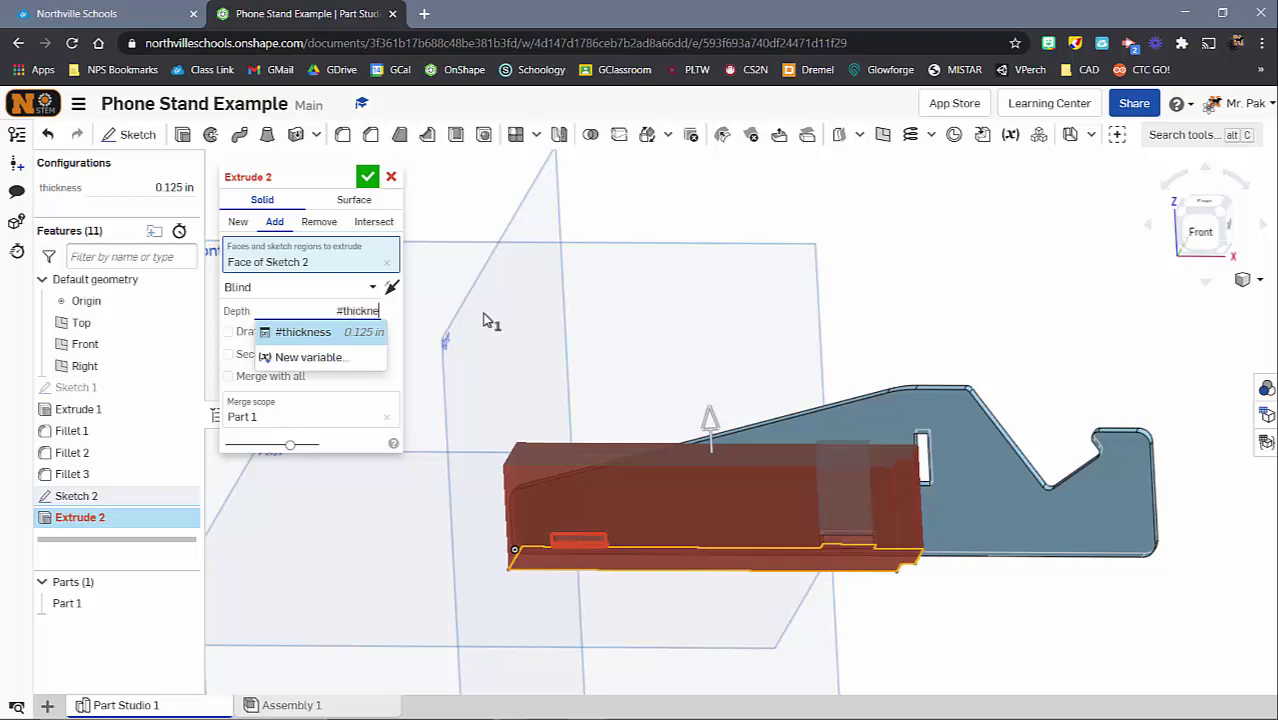
text(ss)
click(353, 332)
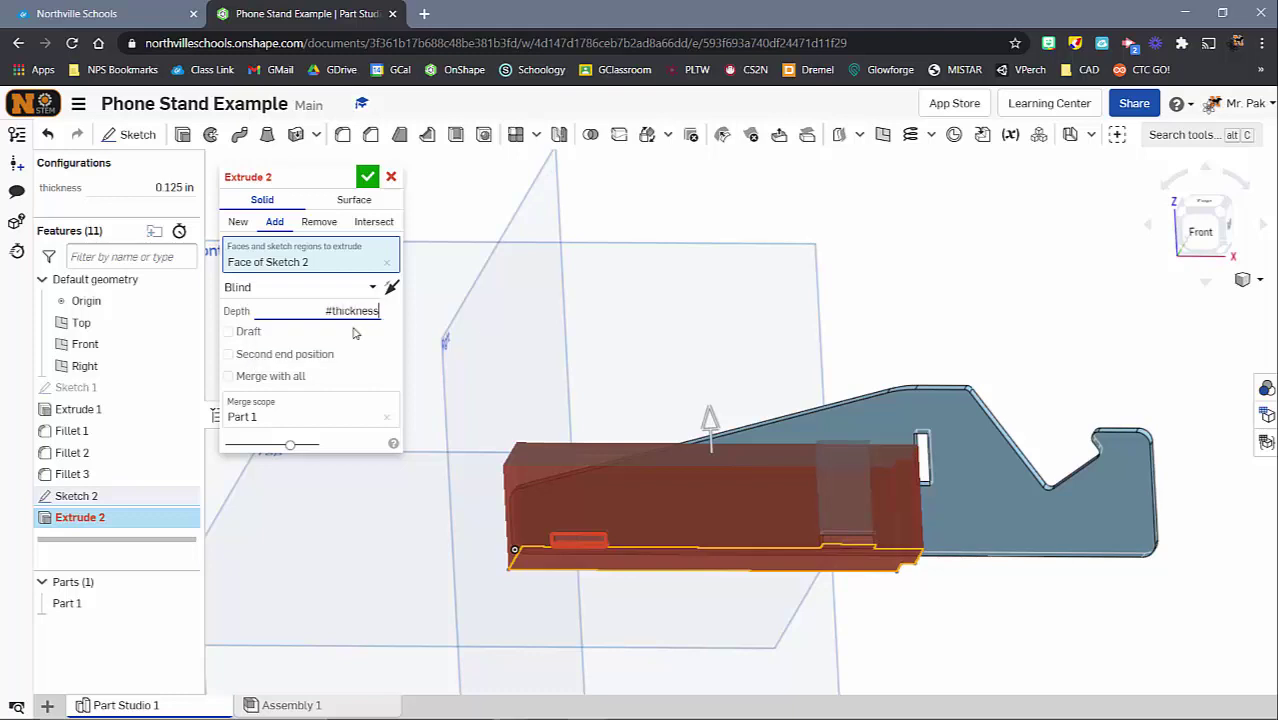
click(368, 179)
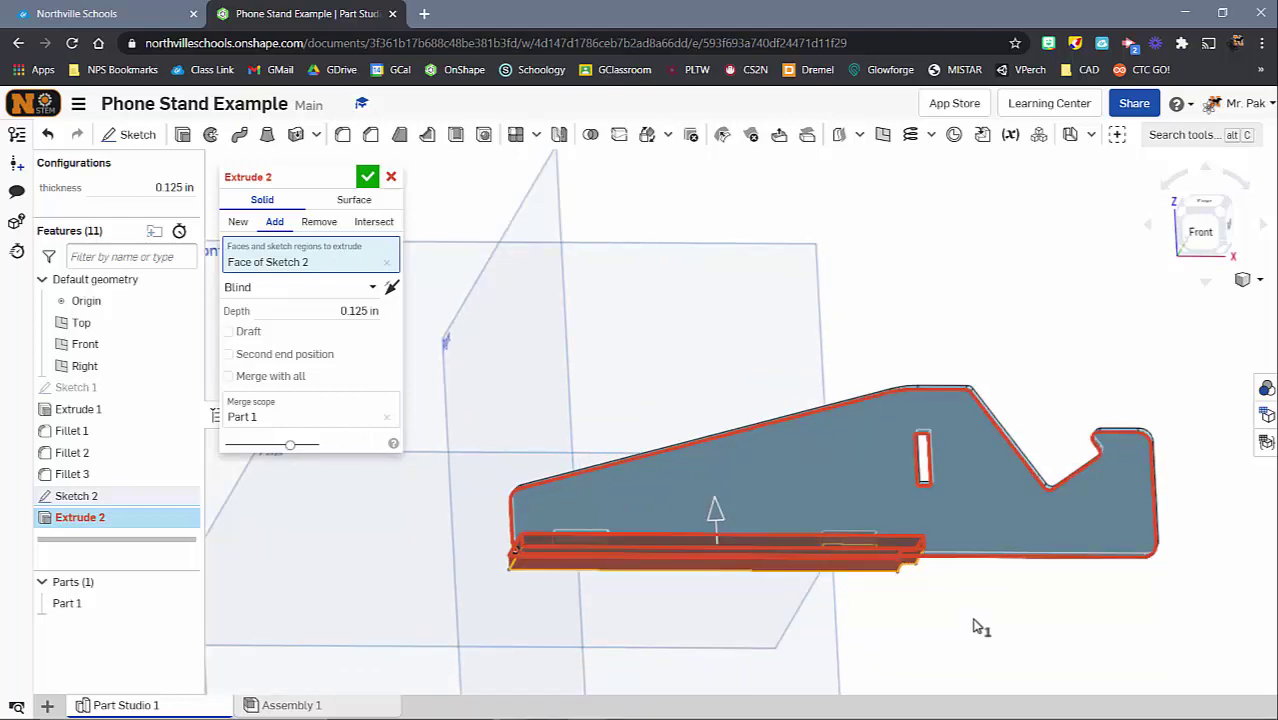
- Set the extrusion to create a new part instead of adding to the side part, and accept it
right_drag(972, 625, 921, 656)
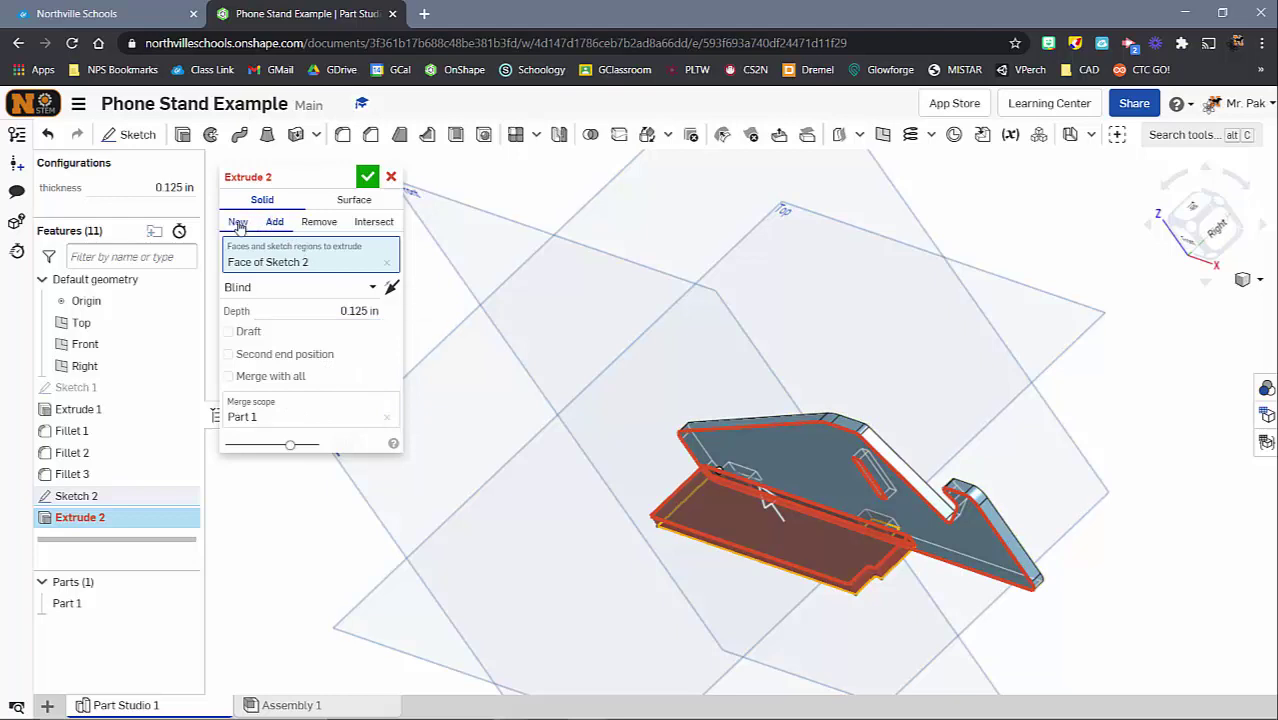
click(239, 227)
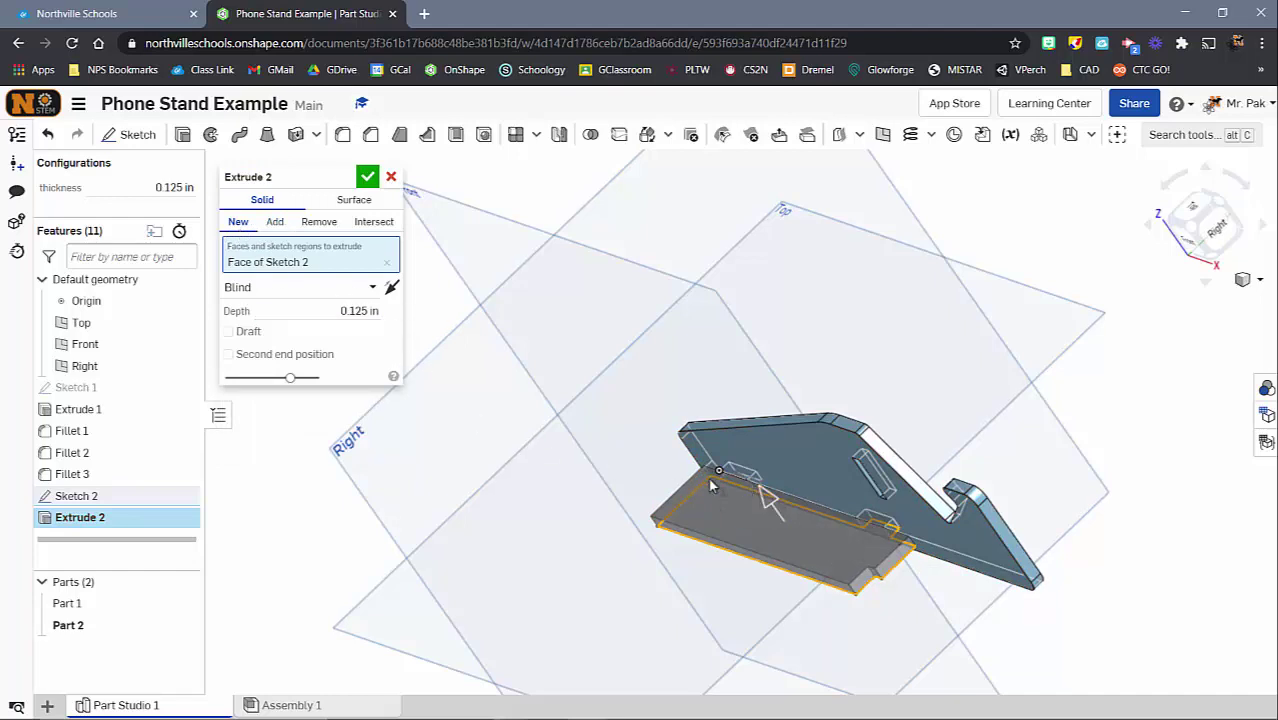
click(367, 177)
- Mirror the bottom part across its long outer side face, adding the mirrored half to the same part
right_drag(913, 608, 927, 505)
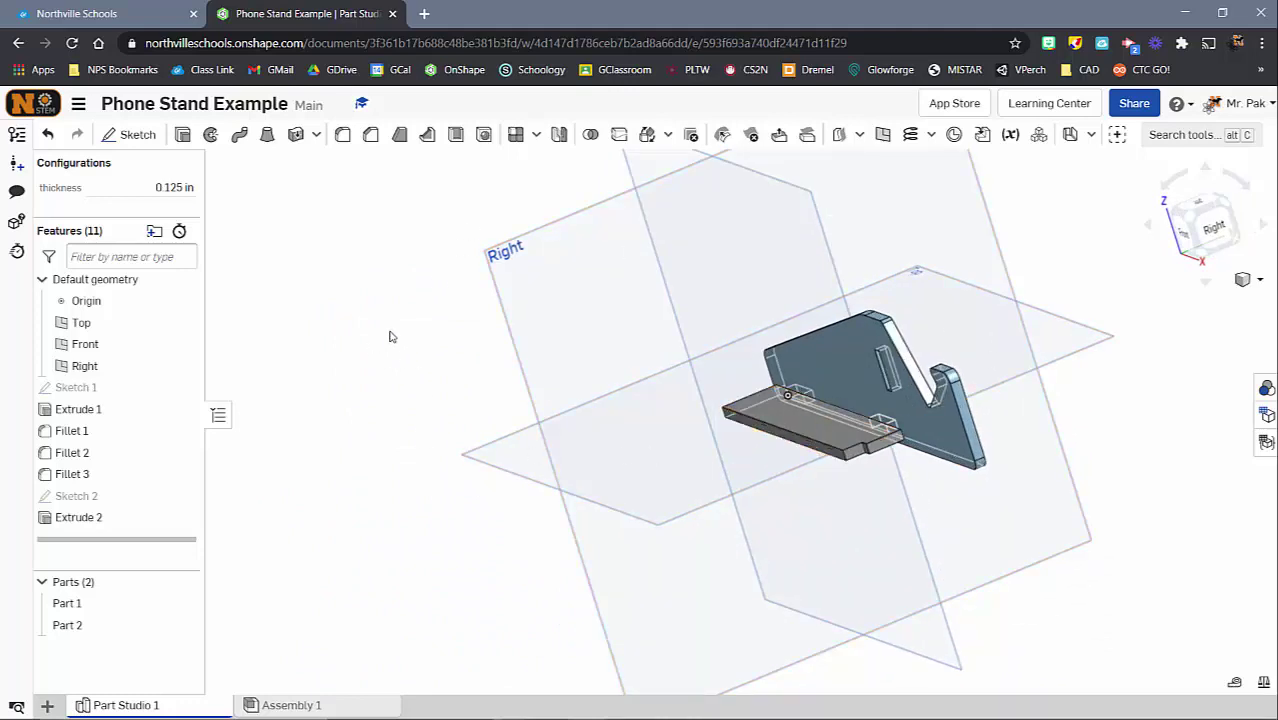
click(559, 134)
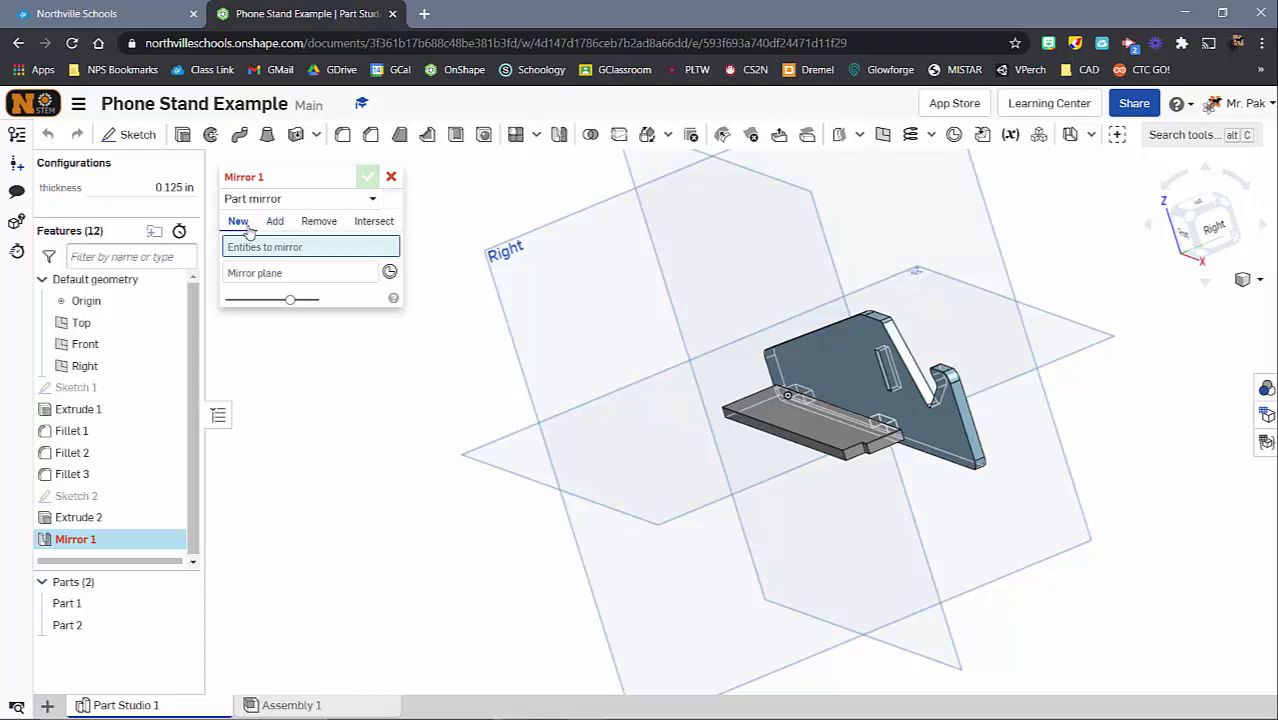
click(274, 222)
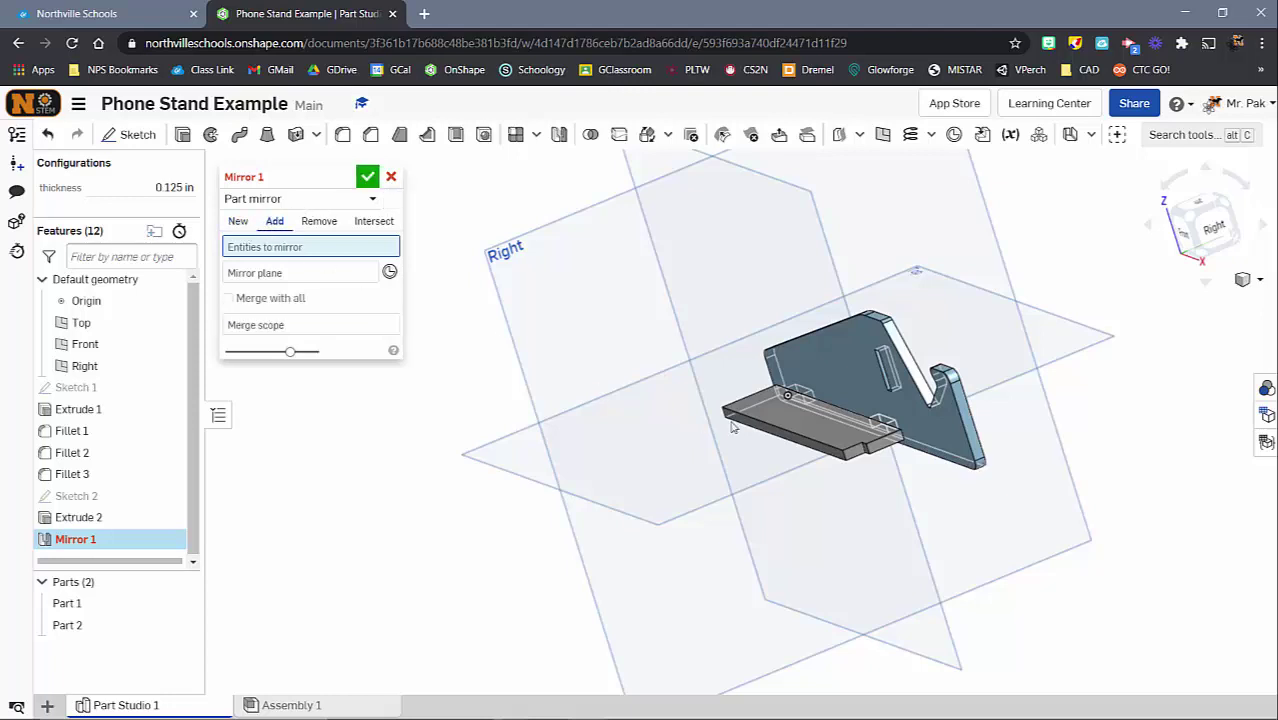
click(797, 430)
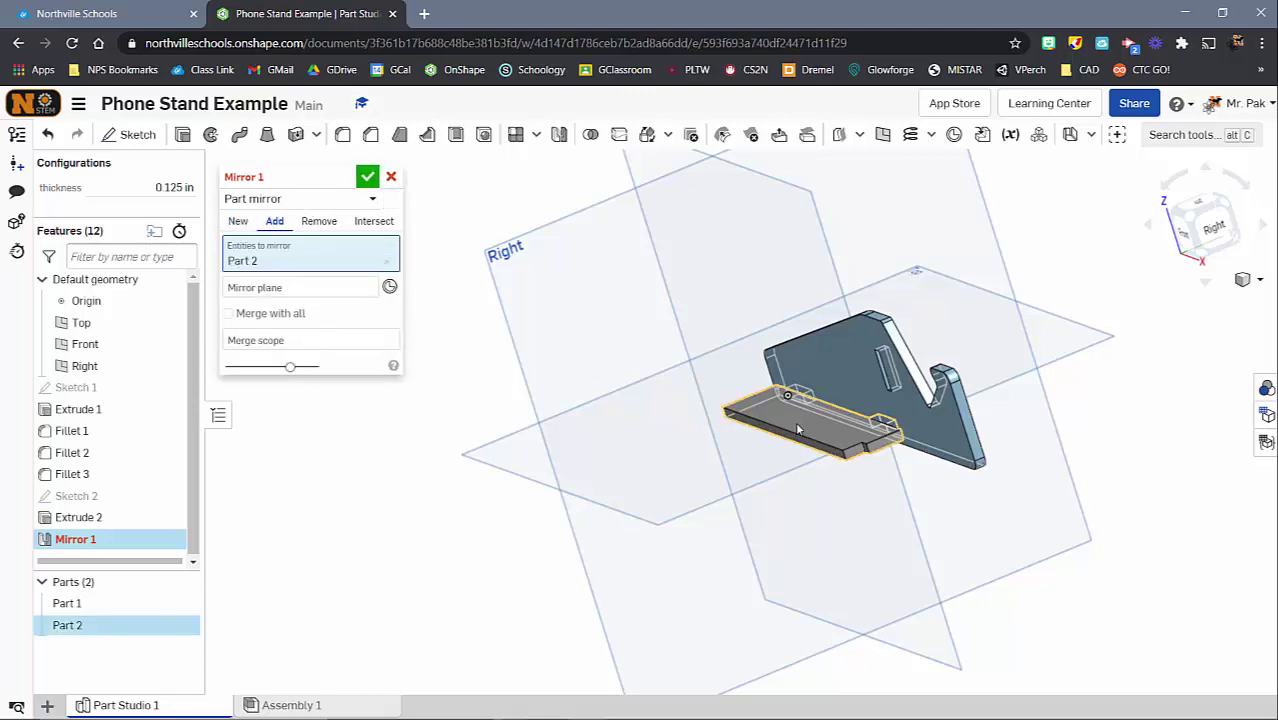
click(276, 289)
scroll(880, 452, up, 5)
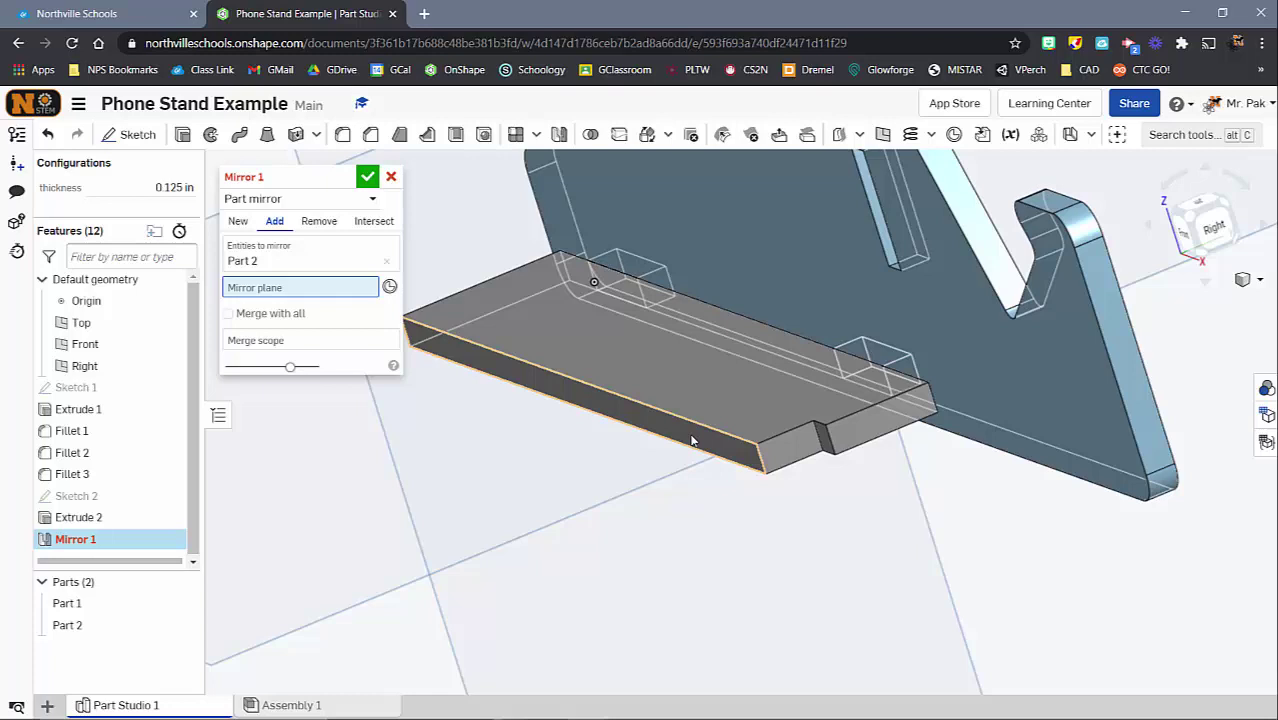
click(692, 440)
right_drag(571, 428, 668, 480)
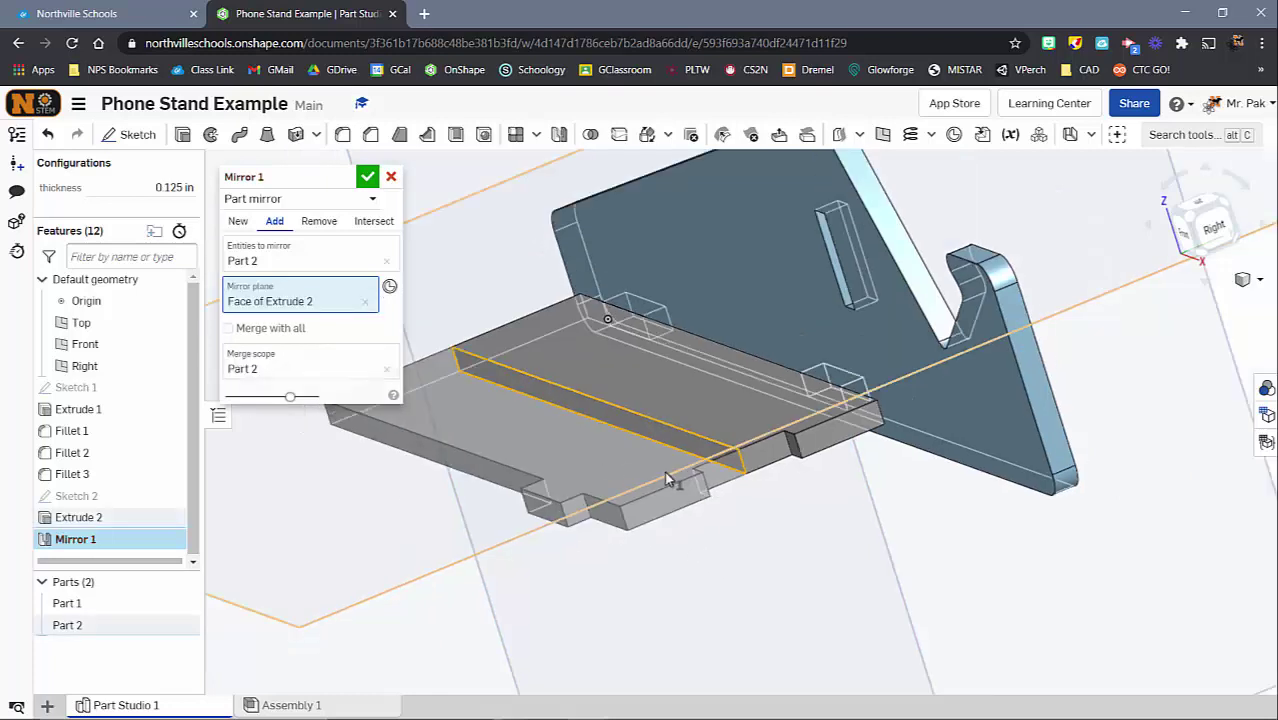
scroll(665, 478, down, 3)
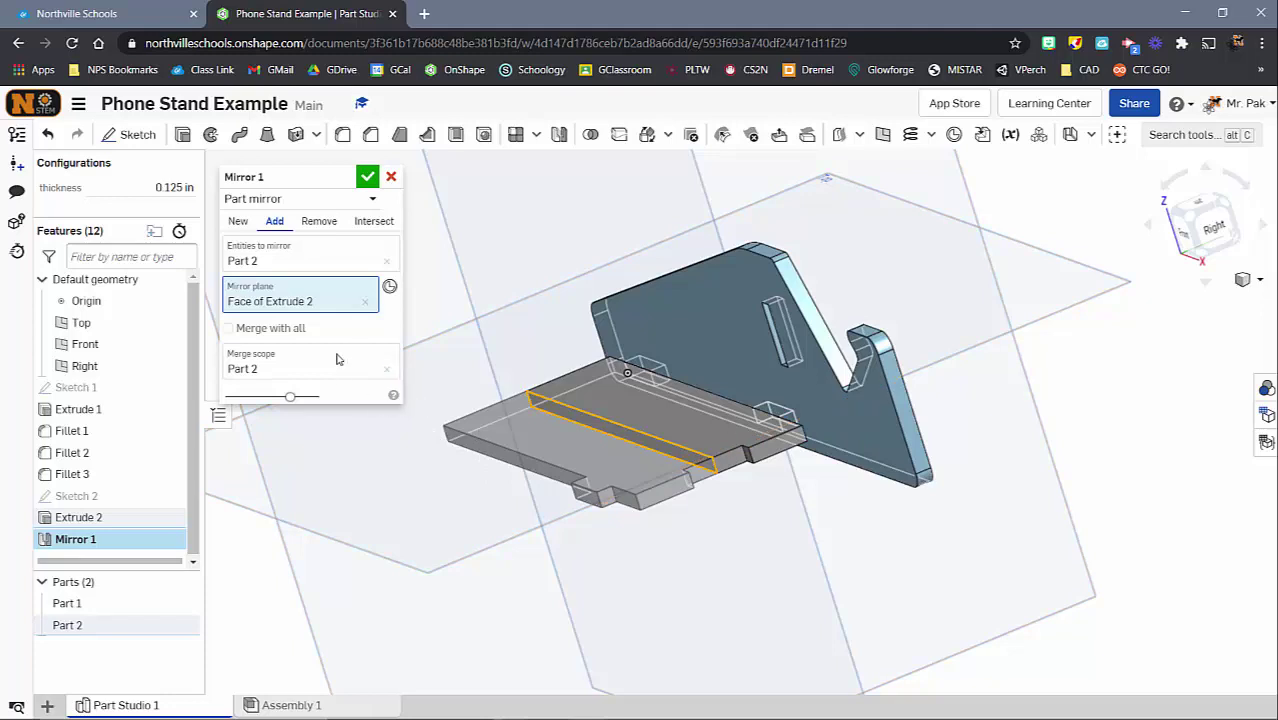
click(389, 179)
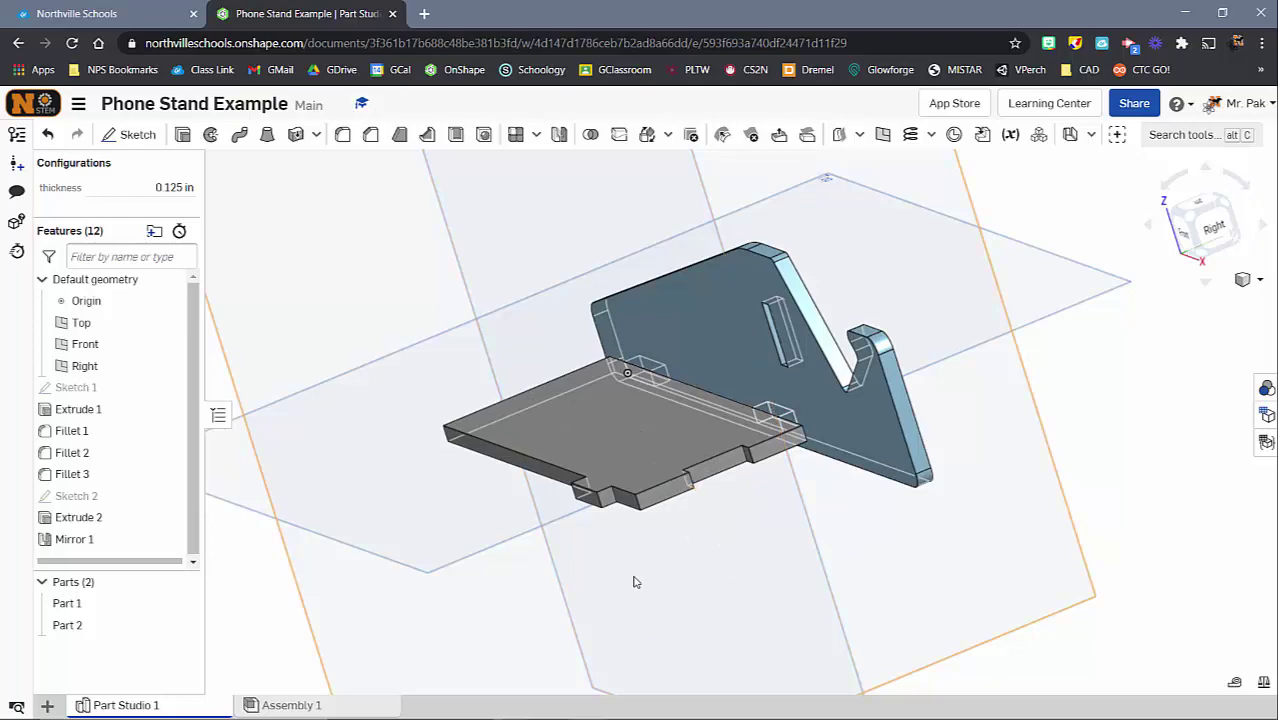
right_drag(633, 582, 432, 470)
scroll(432, 470, up, 3)
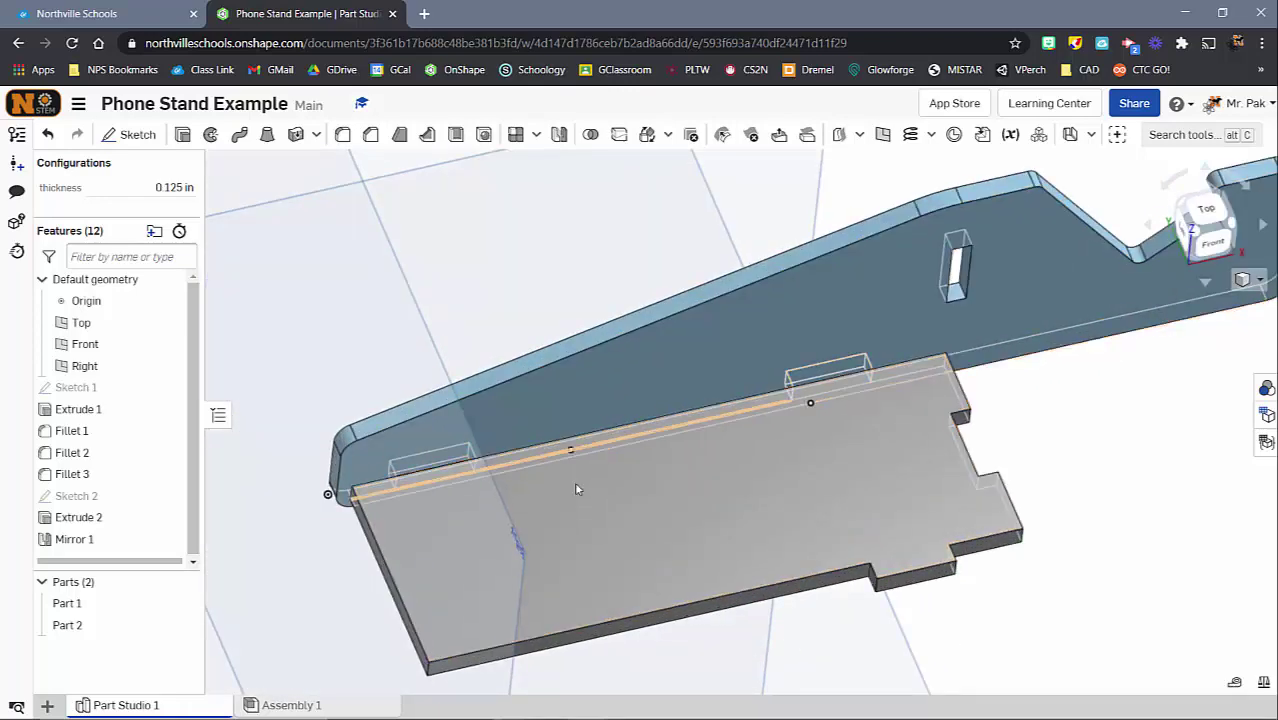
- Edit the bottom part's extrusion to also include the sketch region of the tab nearest the origin, and accept it
right_drag(422, 622, 391, 638)
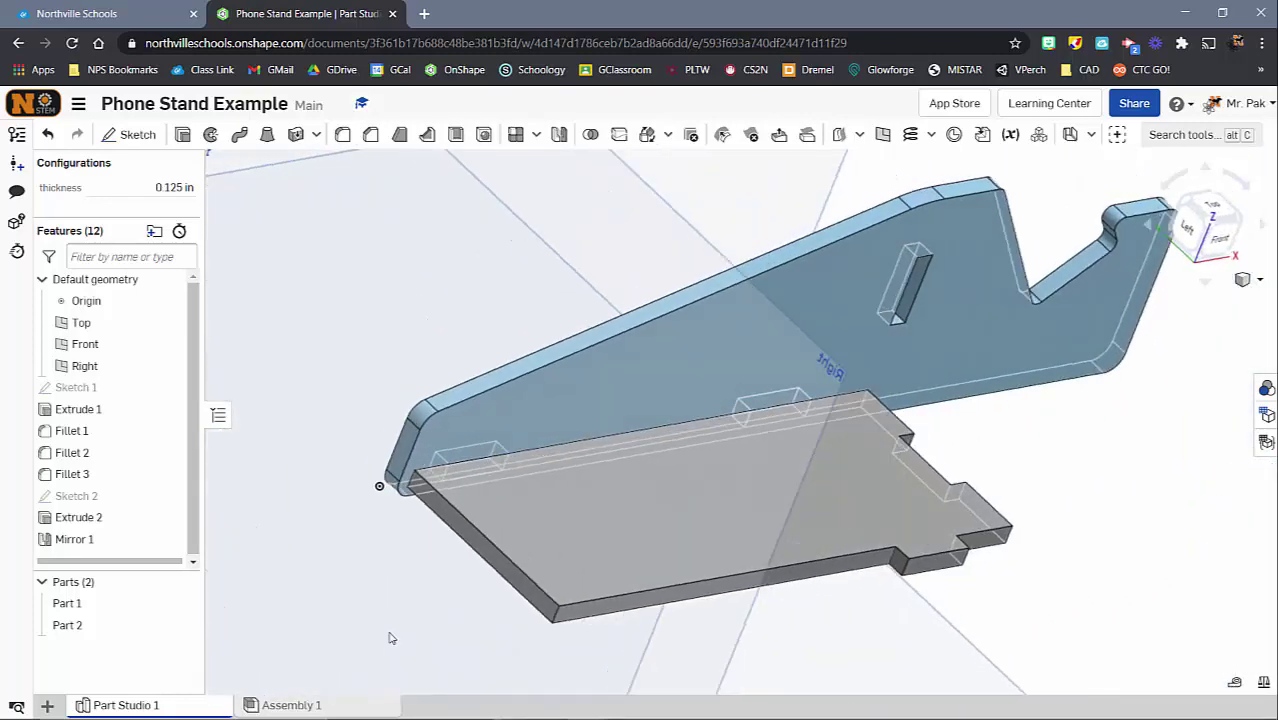
click(95, 518)
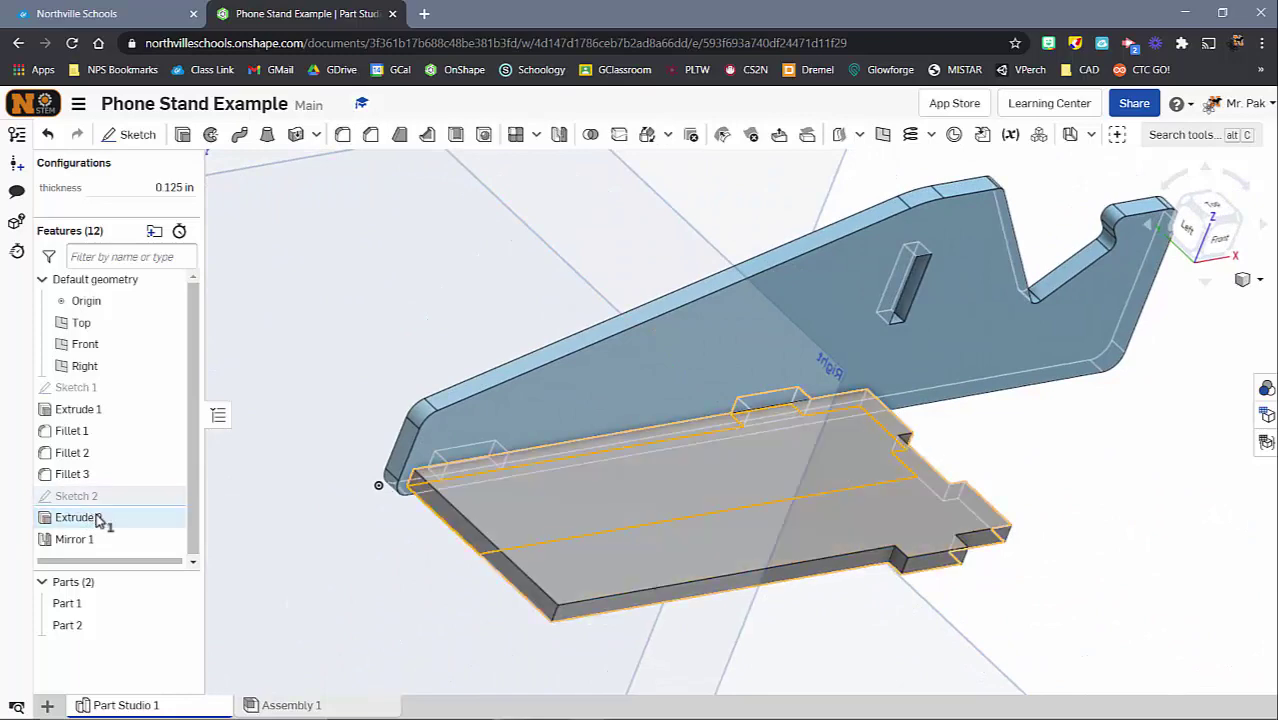
double_click(460, 480)
scroll(466, 468, up, 5)
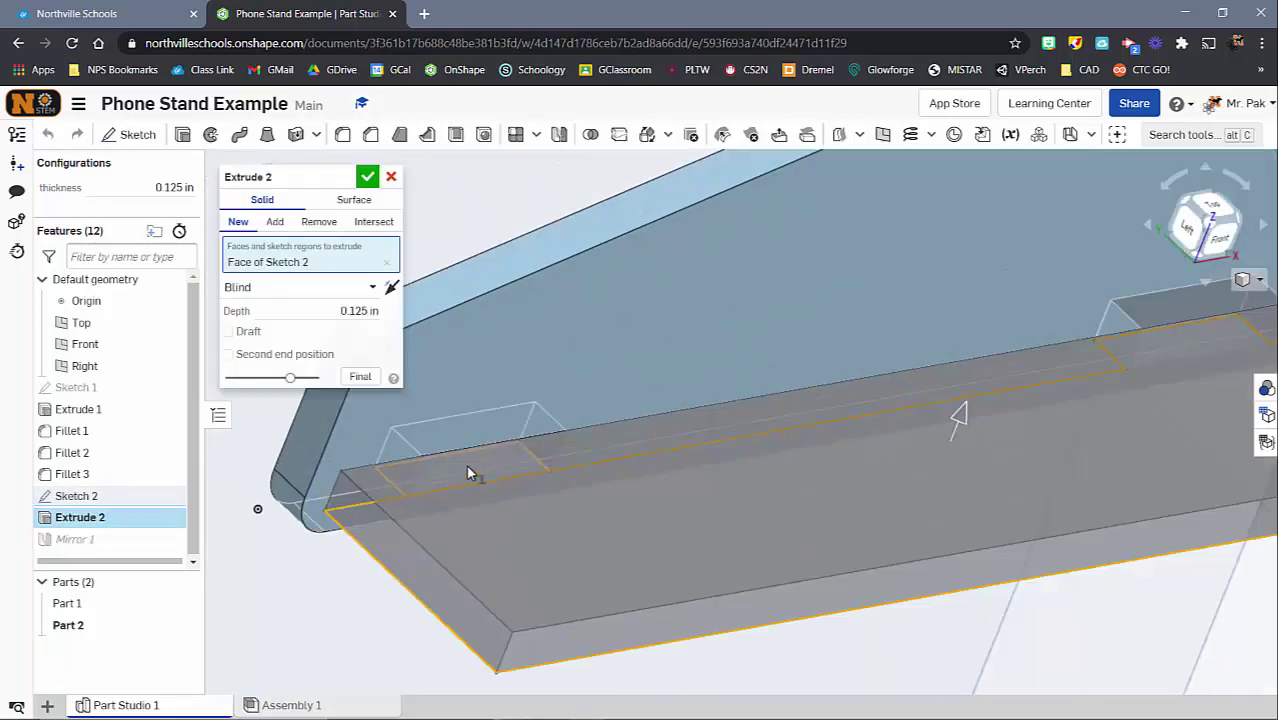
scroll(466, 465, up, 5)
click(531, 421)
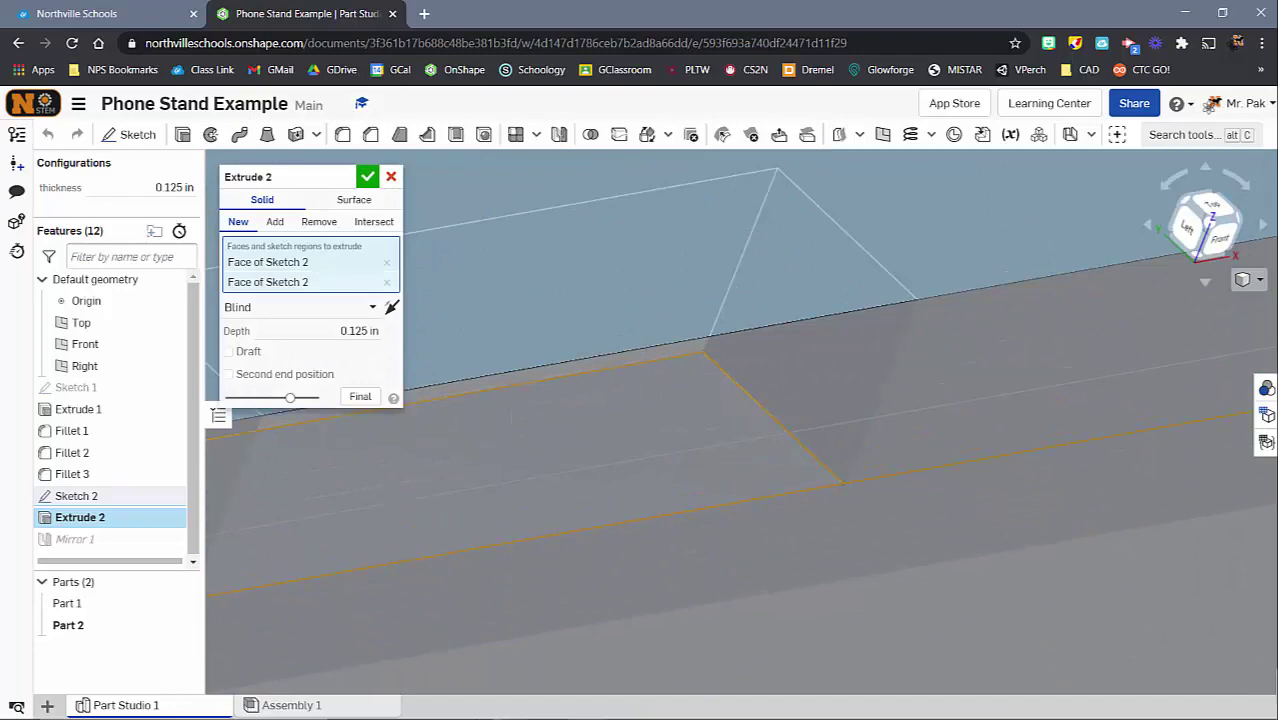
scroll(690, 440, down, 9)
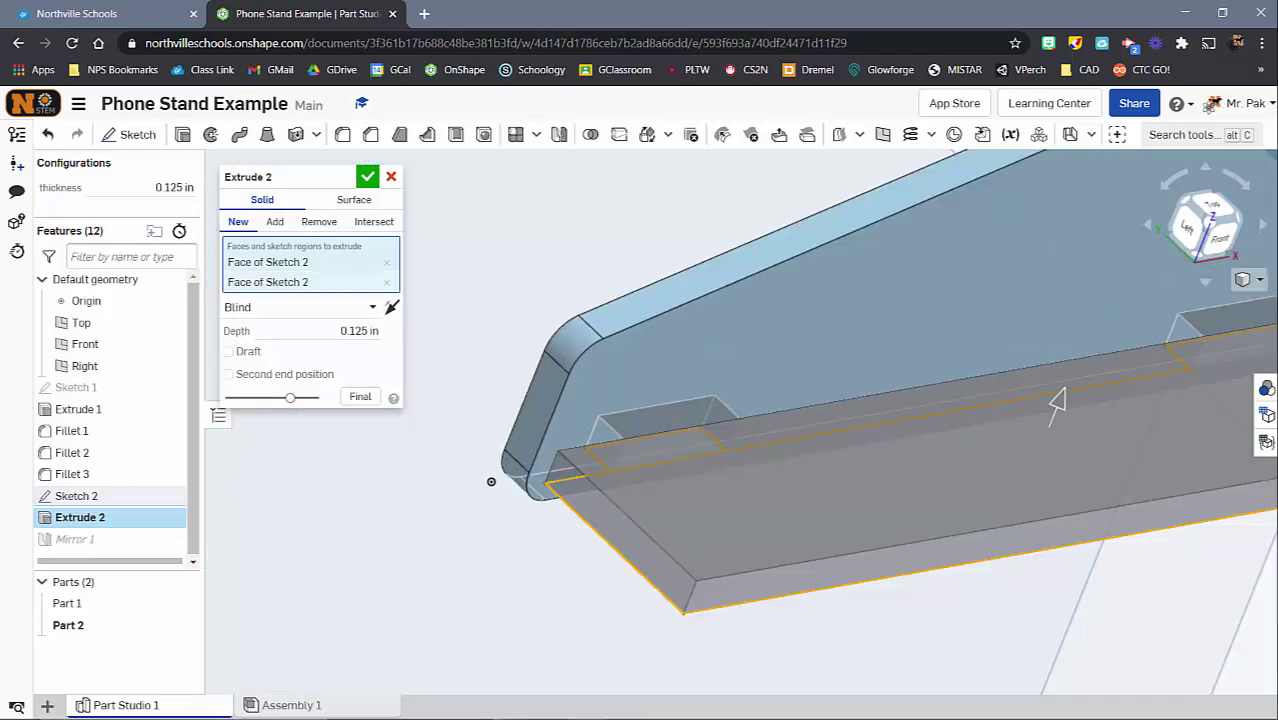
right_drag(690, 440, 780, 325)
right_drag(913, 480, 815, 405)
scroll(790, 405, up, 2)
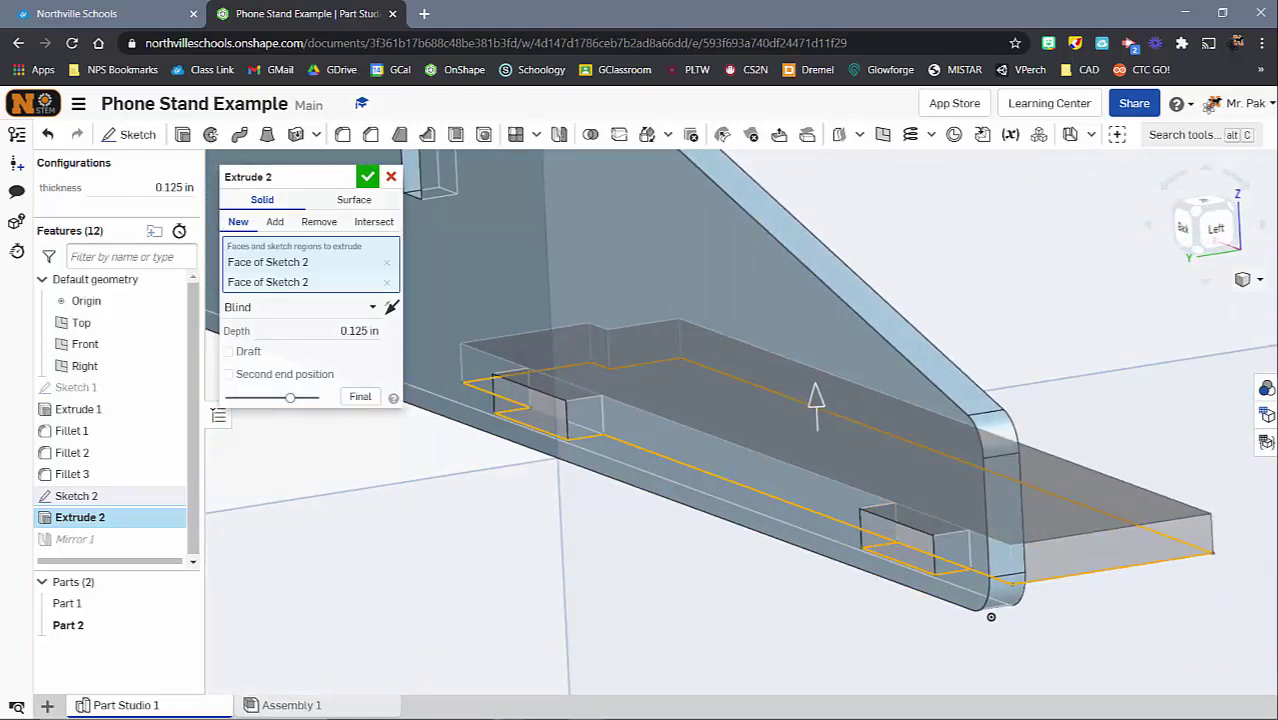
key(Return)
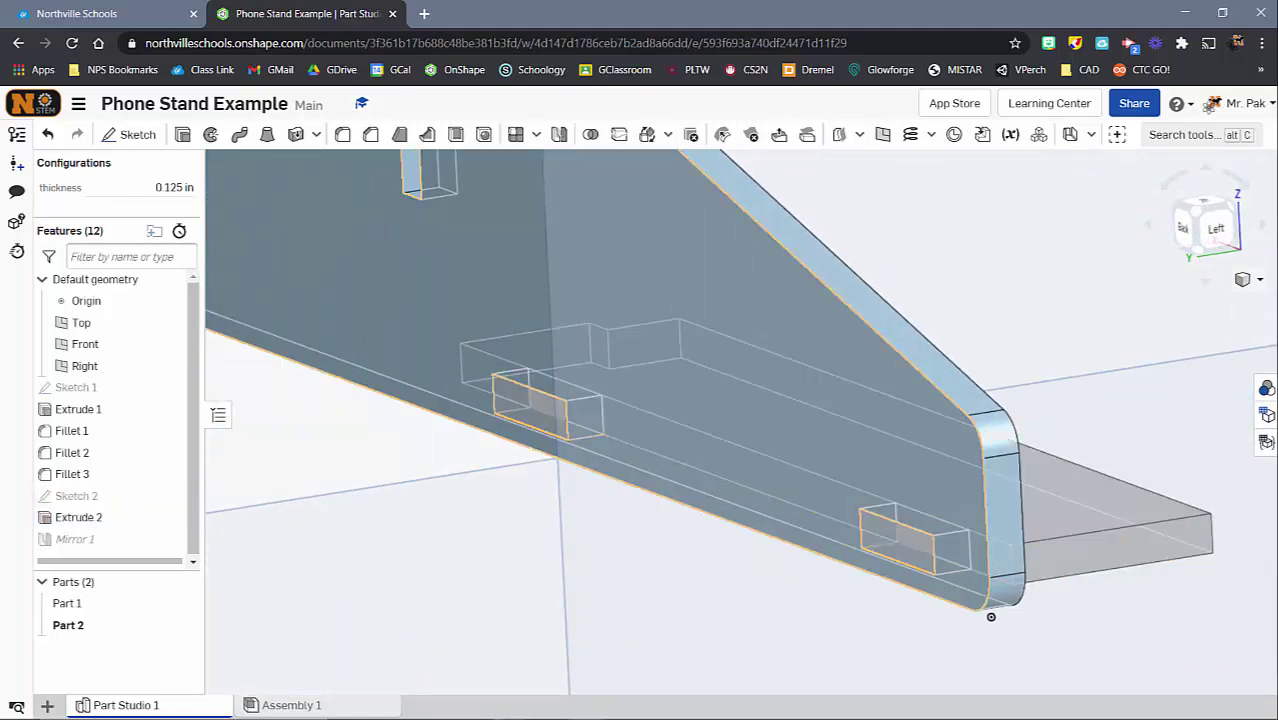
click(85, 344)
right_drag(991, 616, 525, 339)
key(Escape)
scroll(525, 339, down, 3)
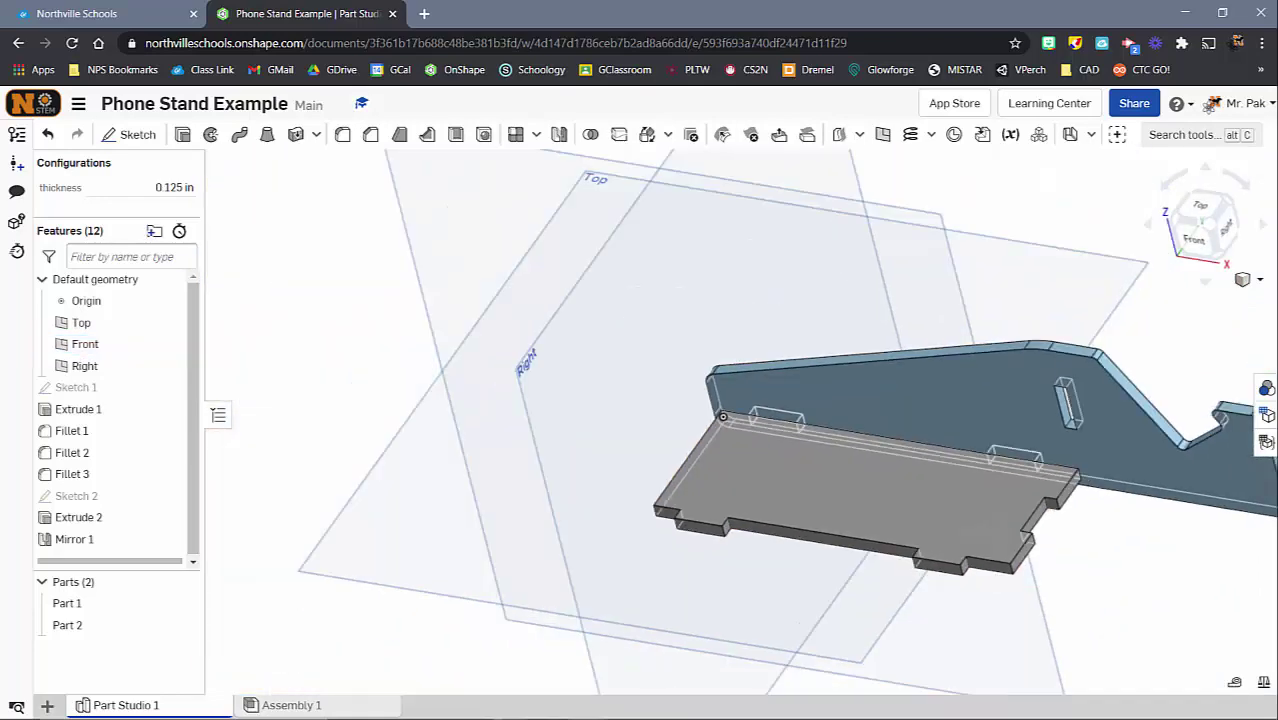
middle_drag(525, 339, 453, 319)
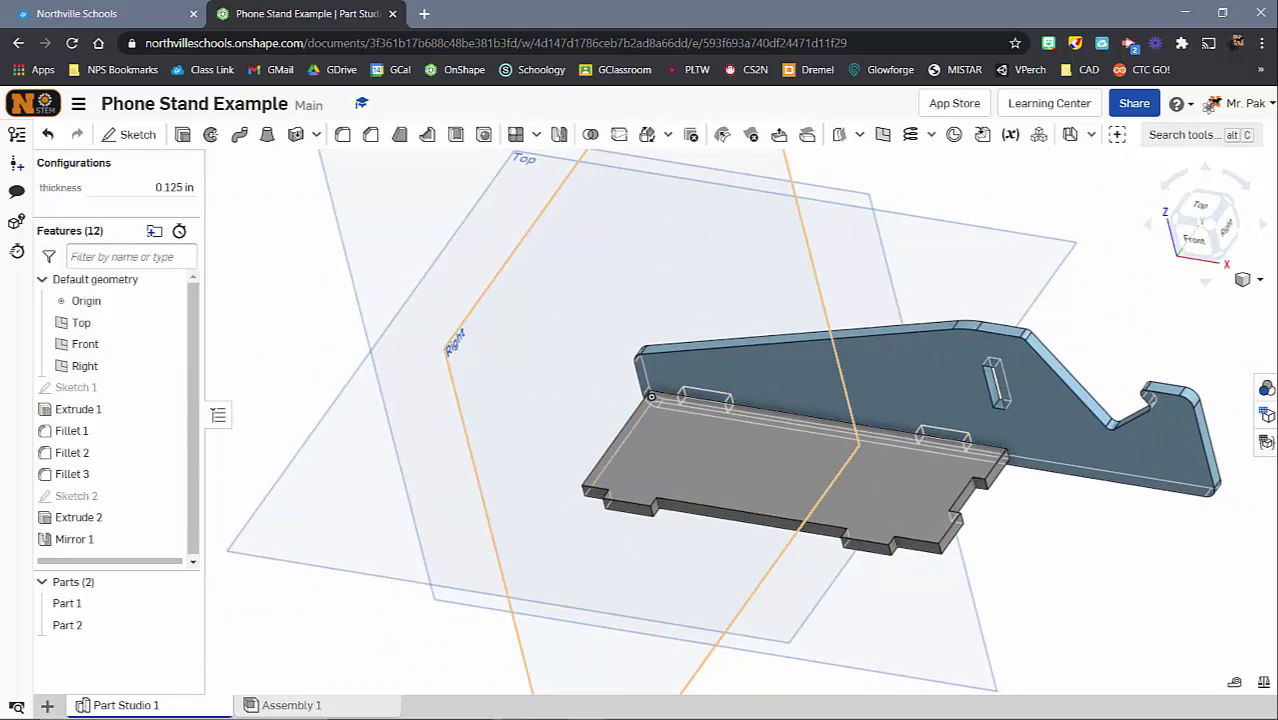
key(f)
mouse_move(468, 320)
right_down()
mouse_move(395, 308)
mouse_move(485, 338)
right_up()
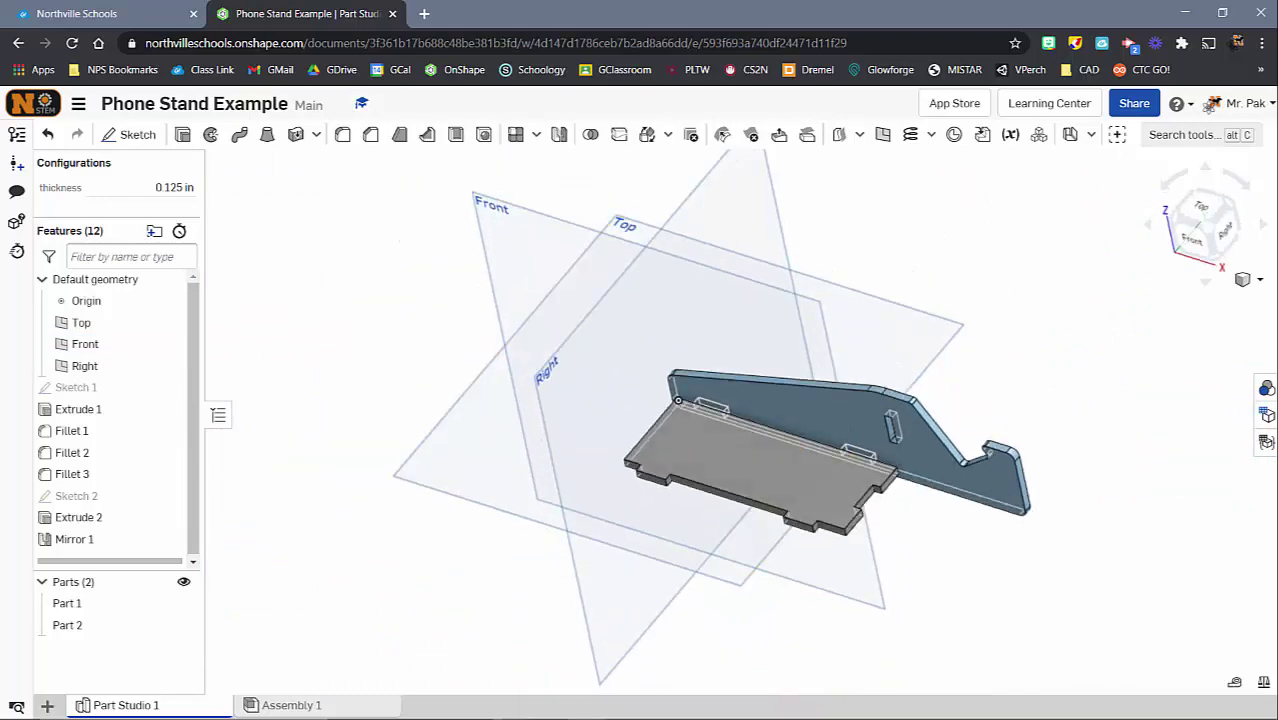
- Rename Part 1 to Side
click(90, 603)
right_click(92, 603)
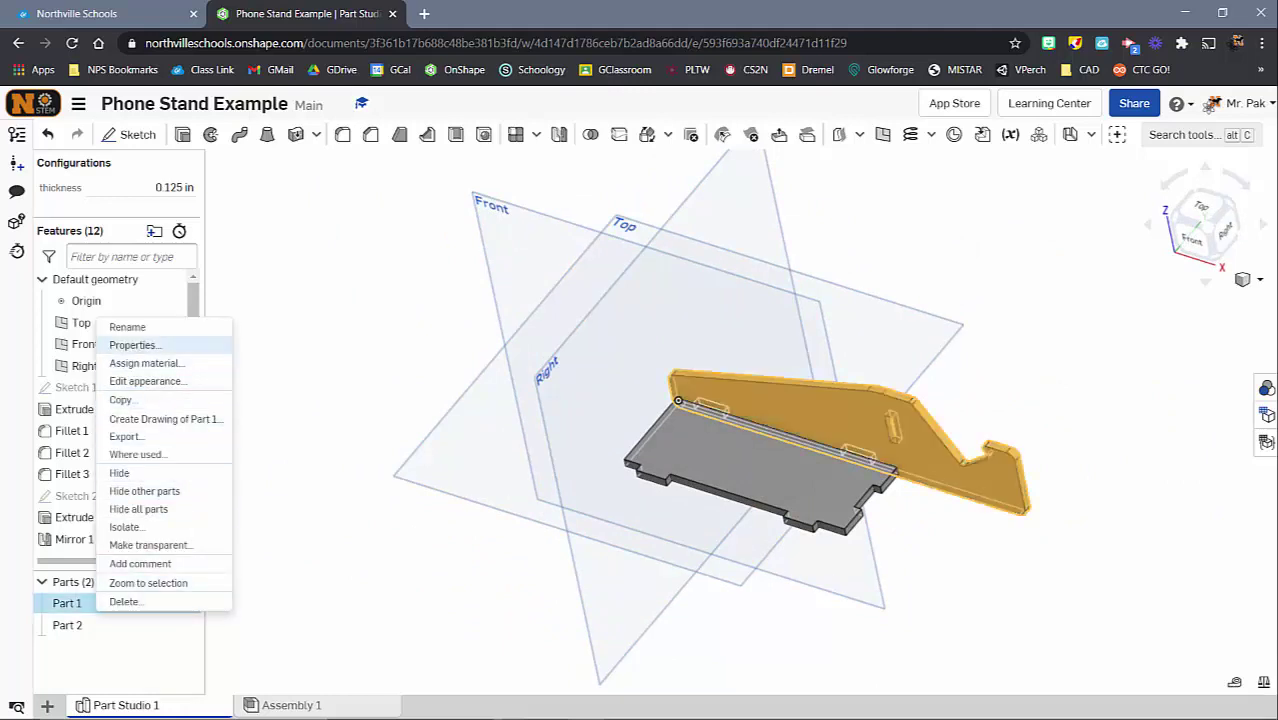
click(127, 327)
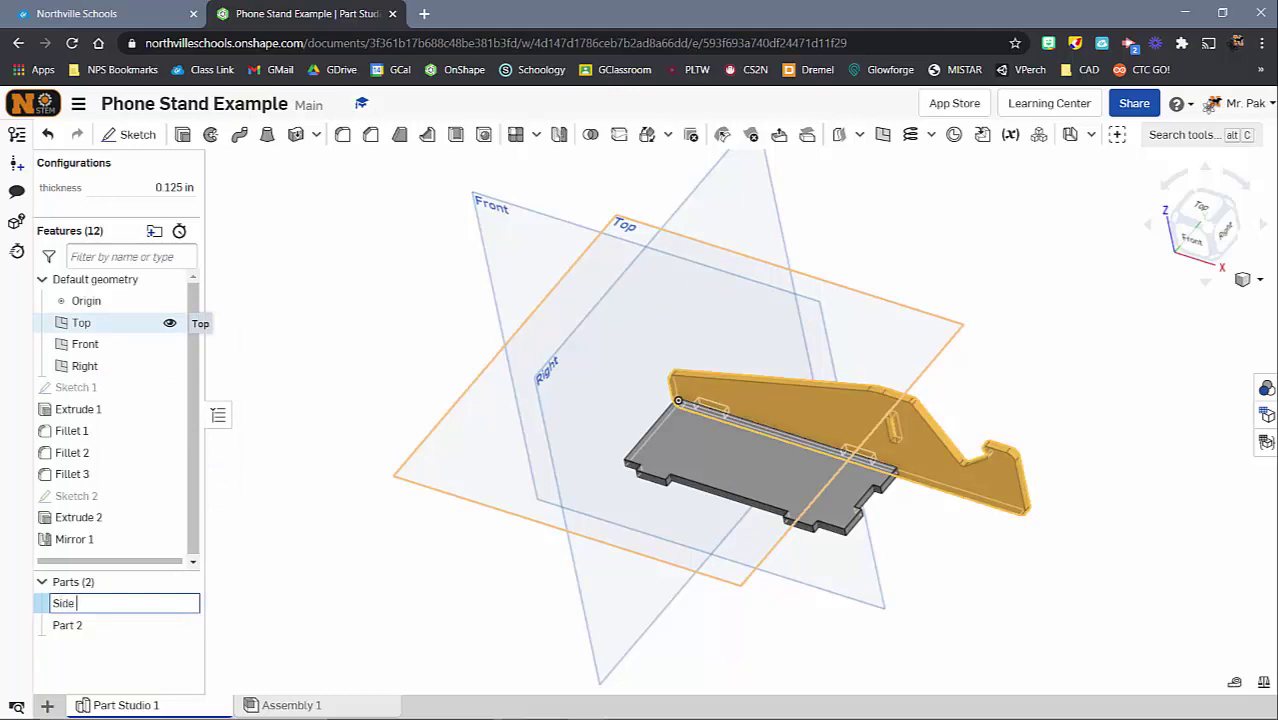
key(Return)
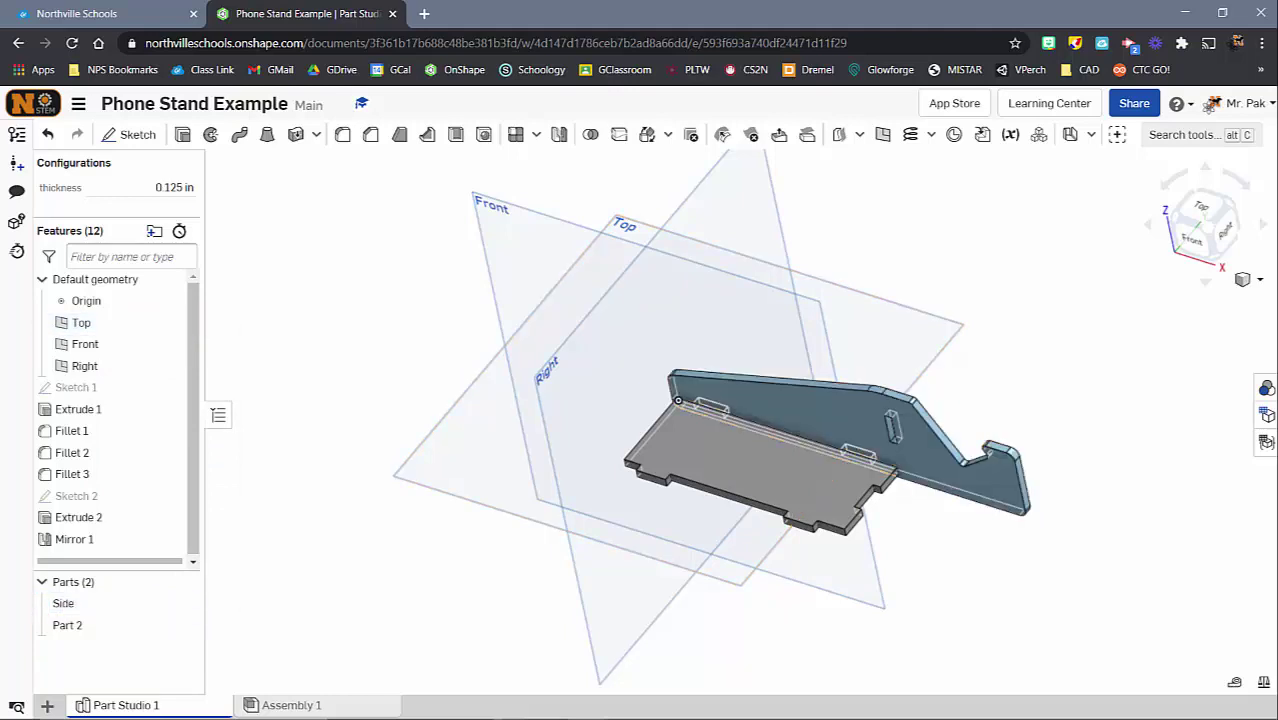
- Rename Part 2 to Bottom
click(85, 626)
right_click(85, 626)
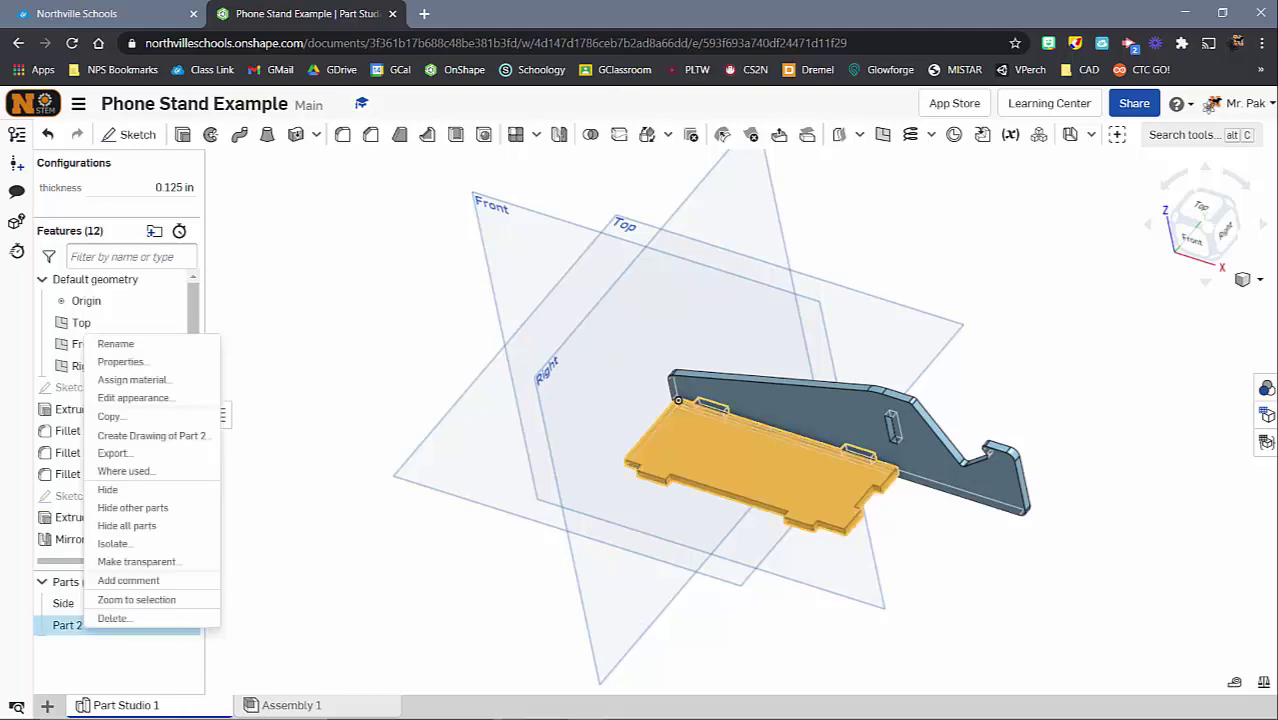
click(120, 343)
text(B)
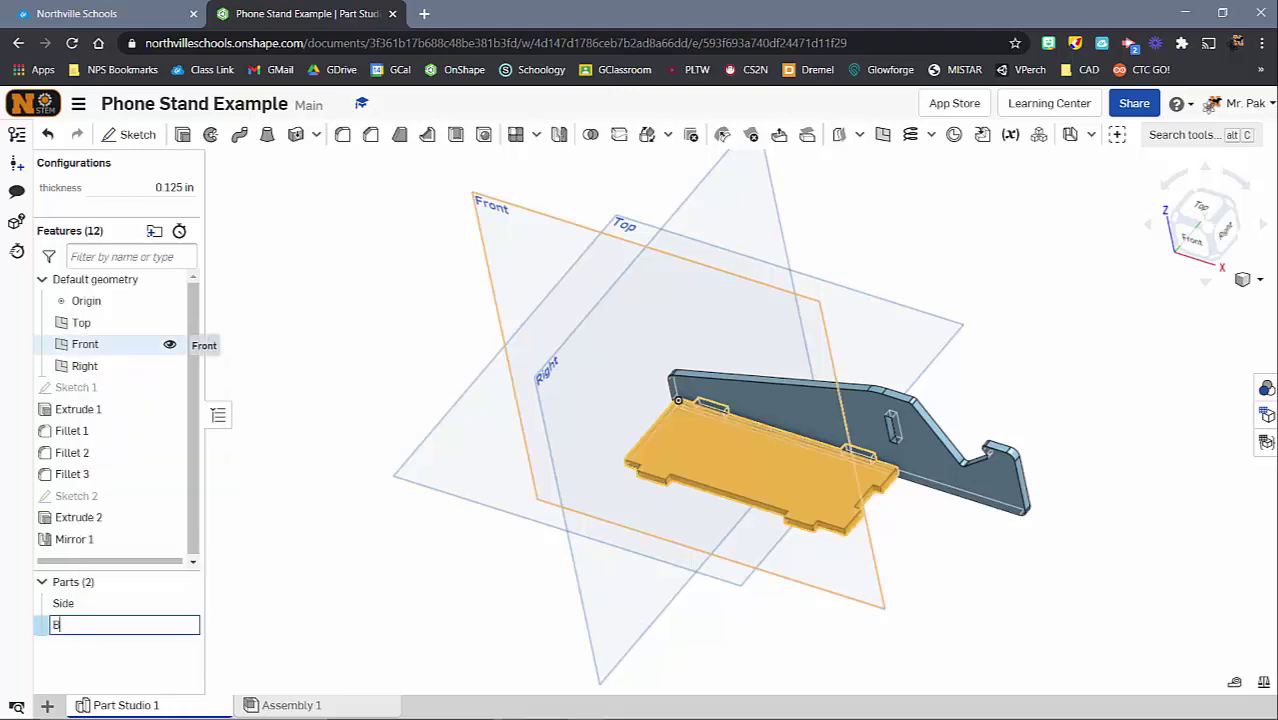
text(ottom)
key(Return)
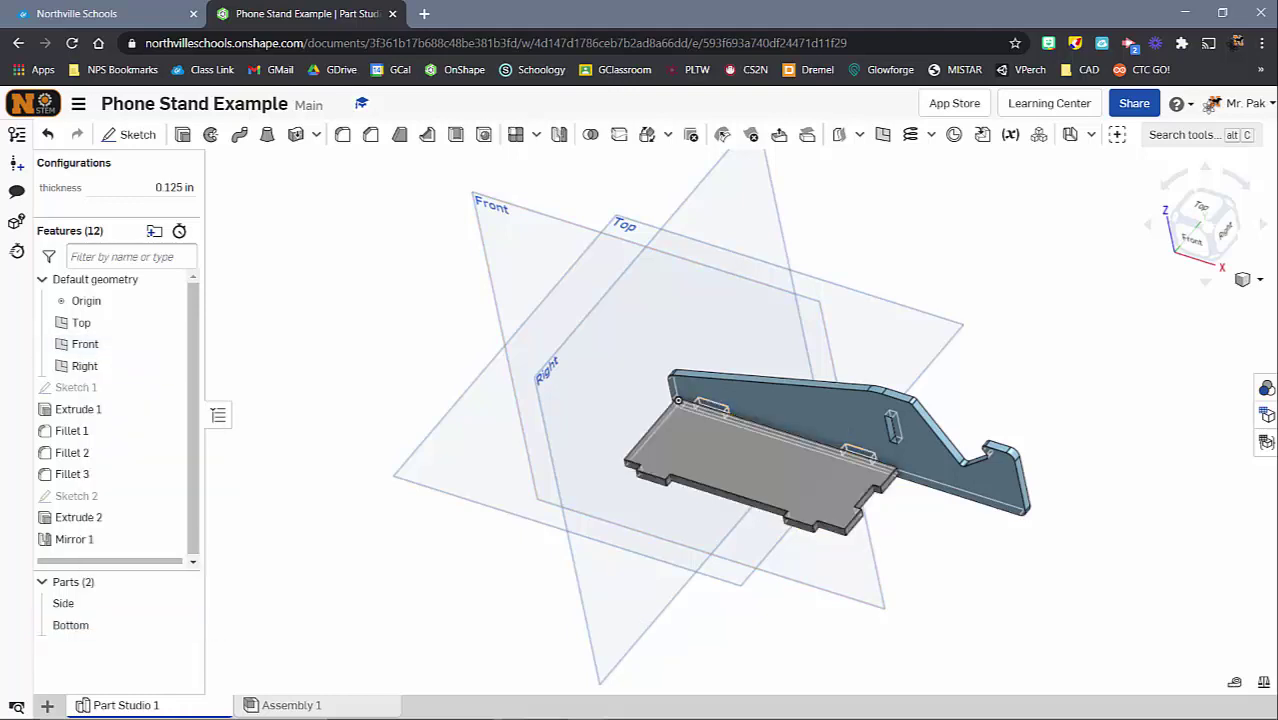
- Change the Side part's appearance to the orange palette colour and accept it
click(100, 603)
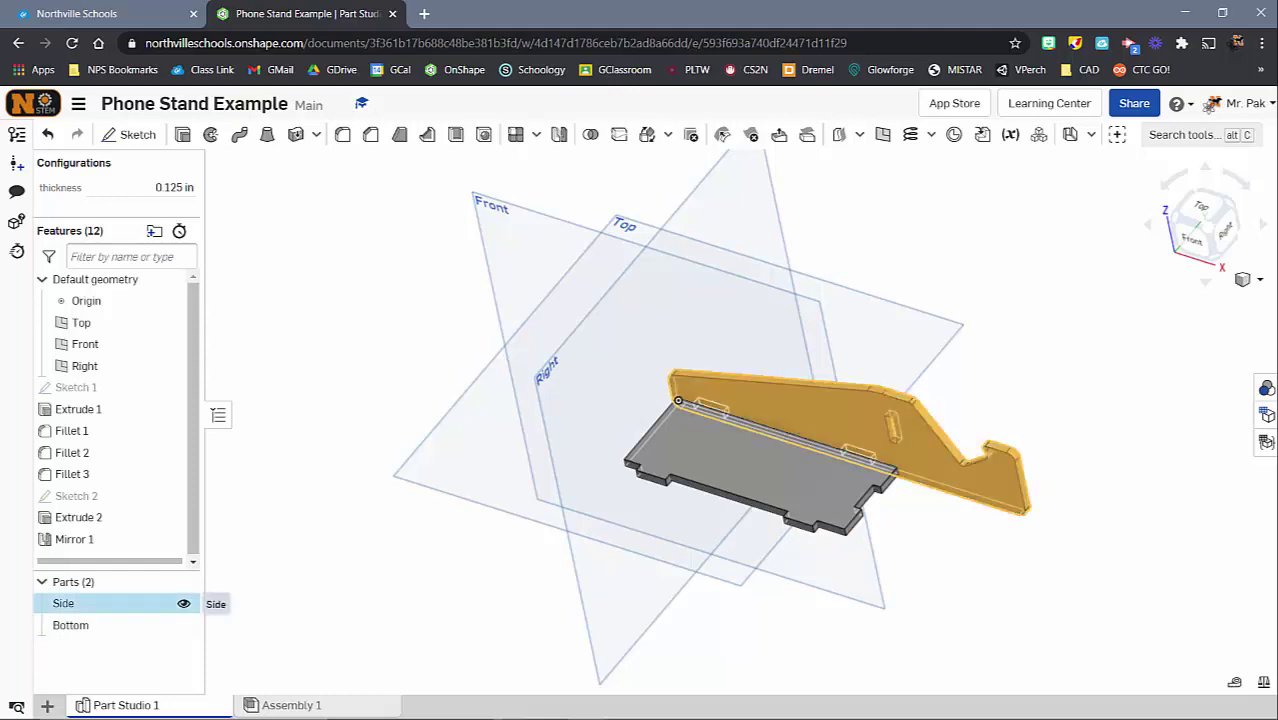
right_click(102, 603)
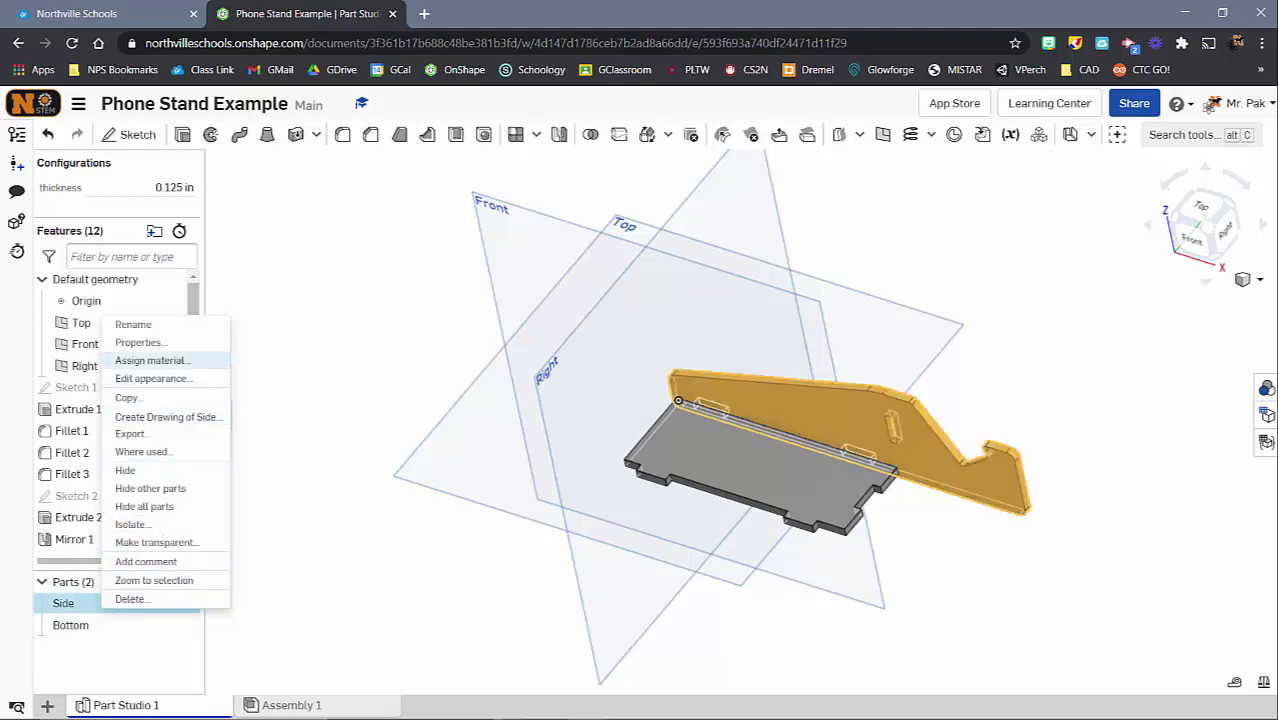
click(150, 378)
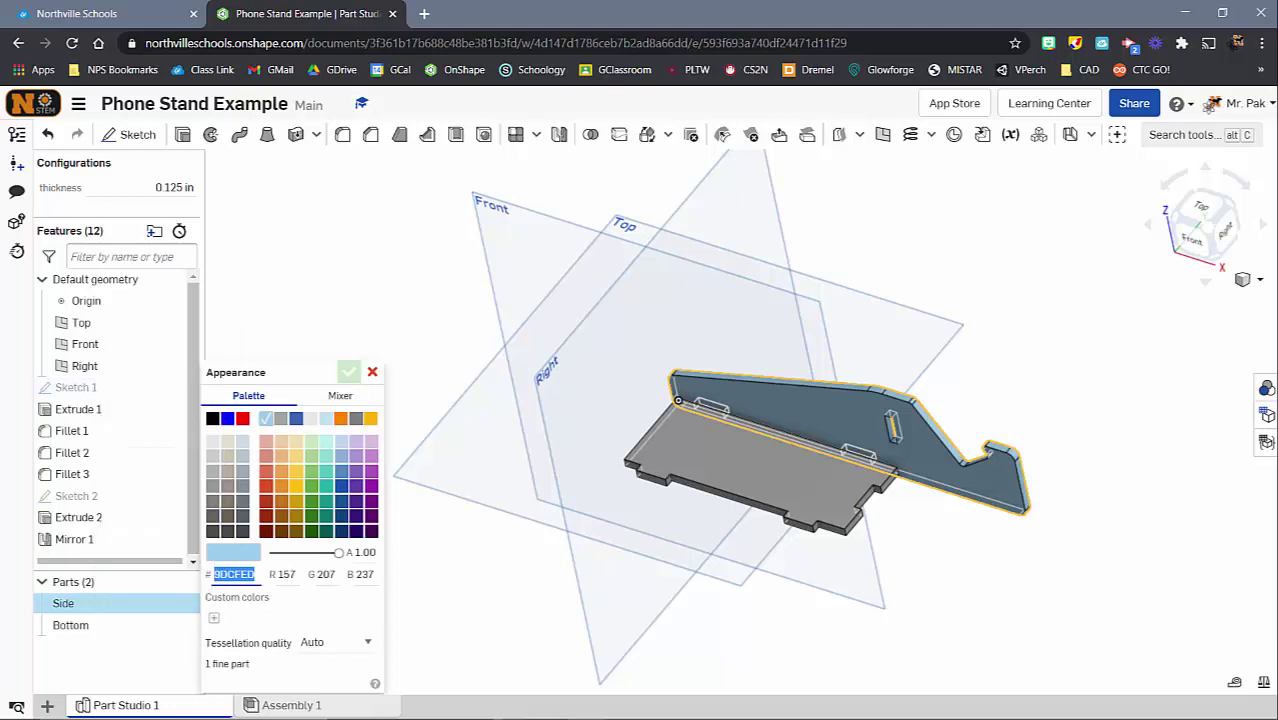
click(341, 418)
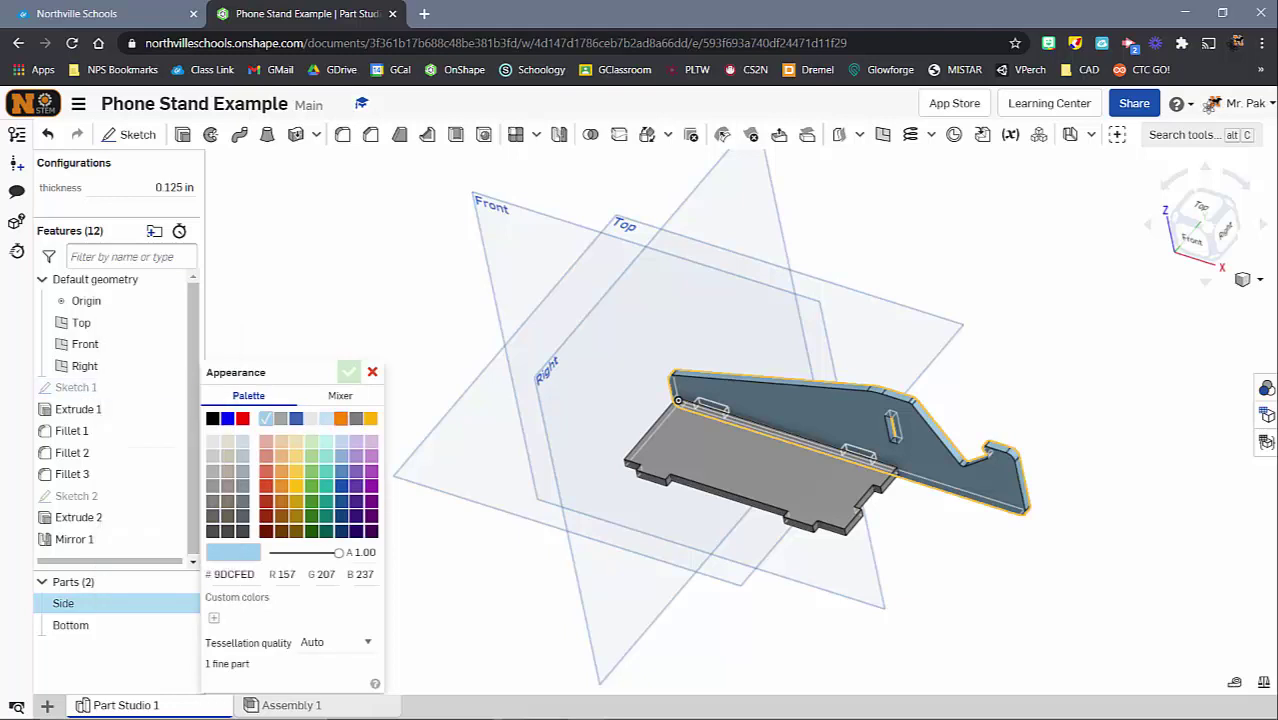
key(Return)
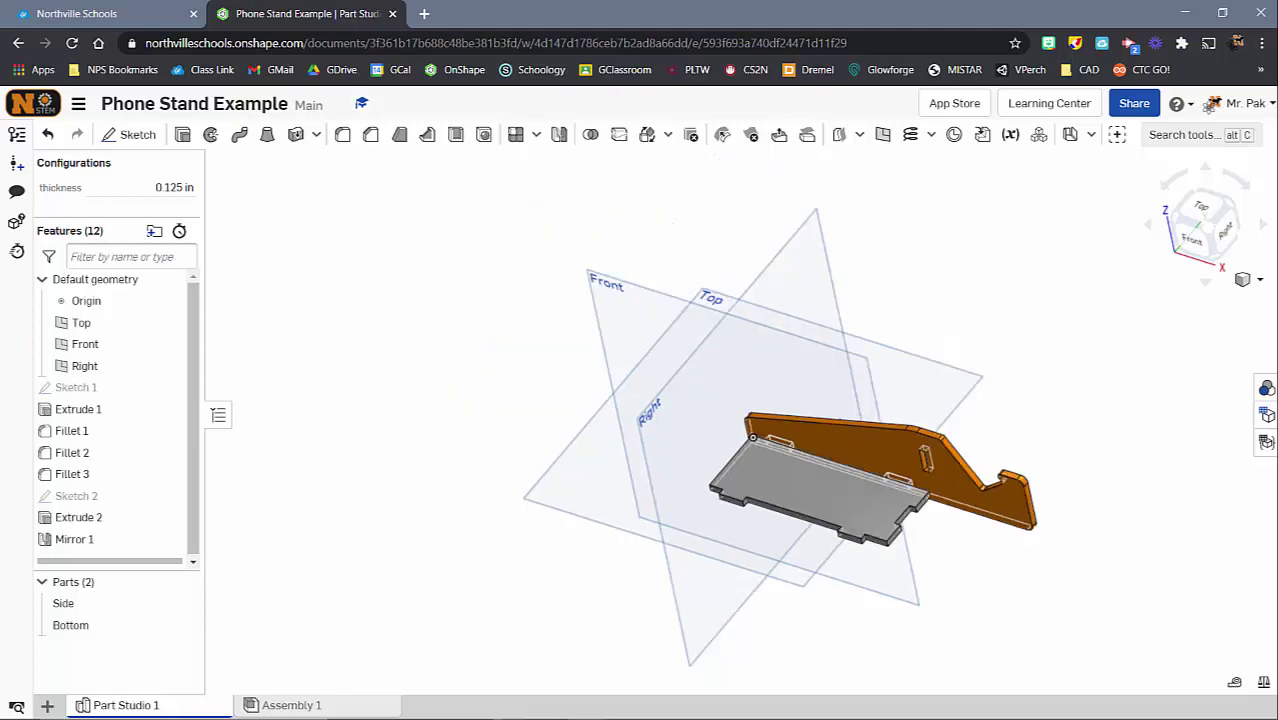
- Hide the Right, Front and Top default planes
key(shift+4)
right_drag(740, 420, 850, 410)
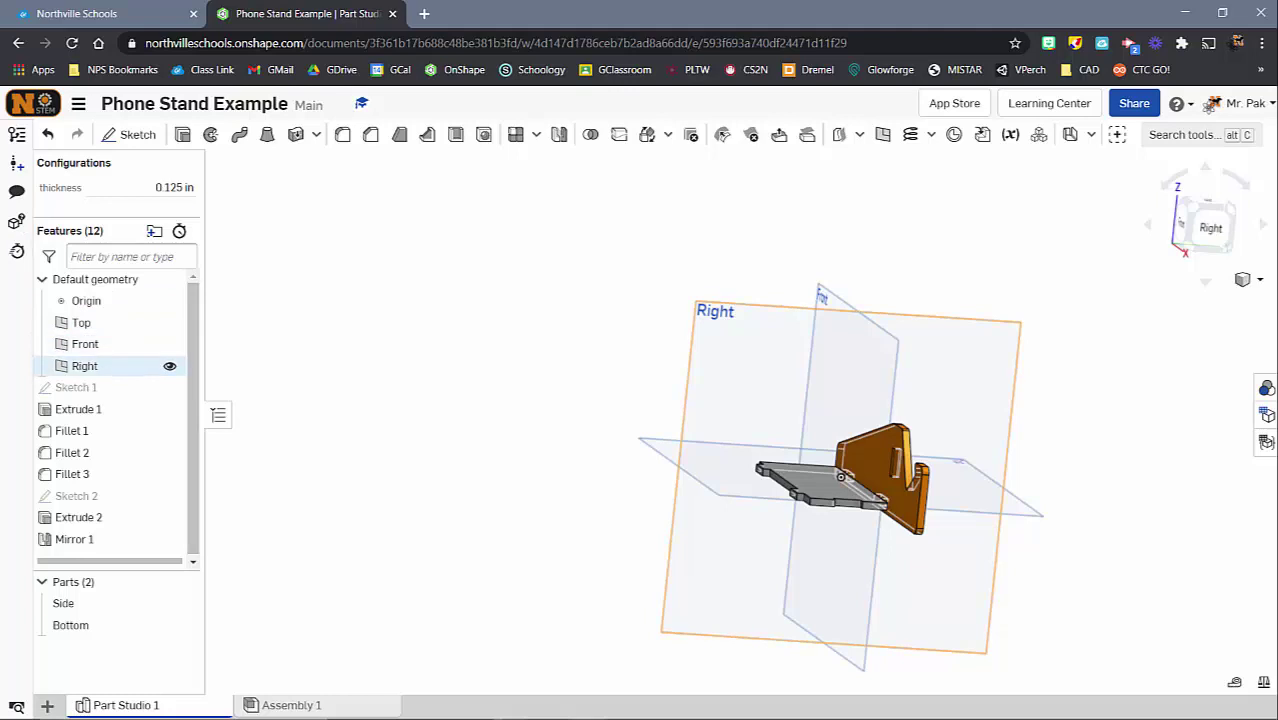
click(169, 366)
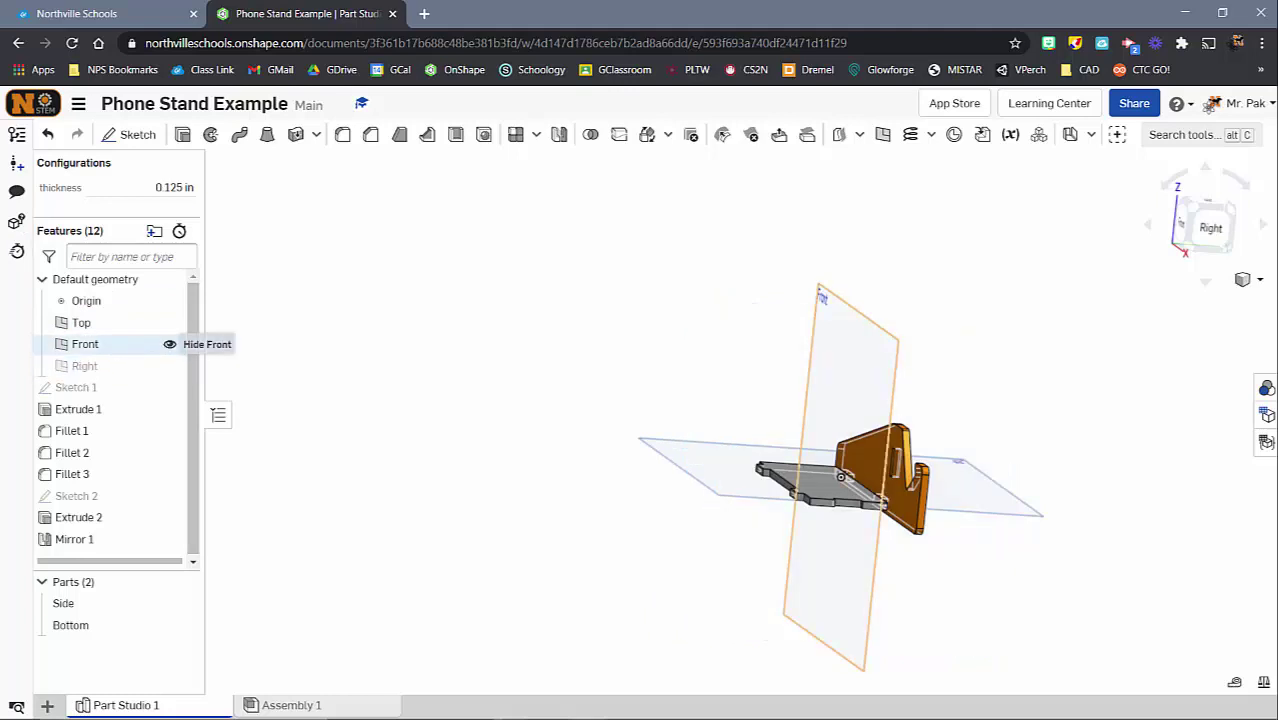
click(169, 344)
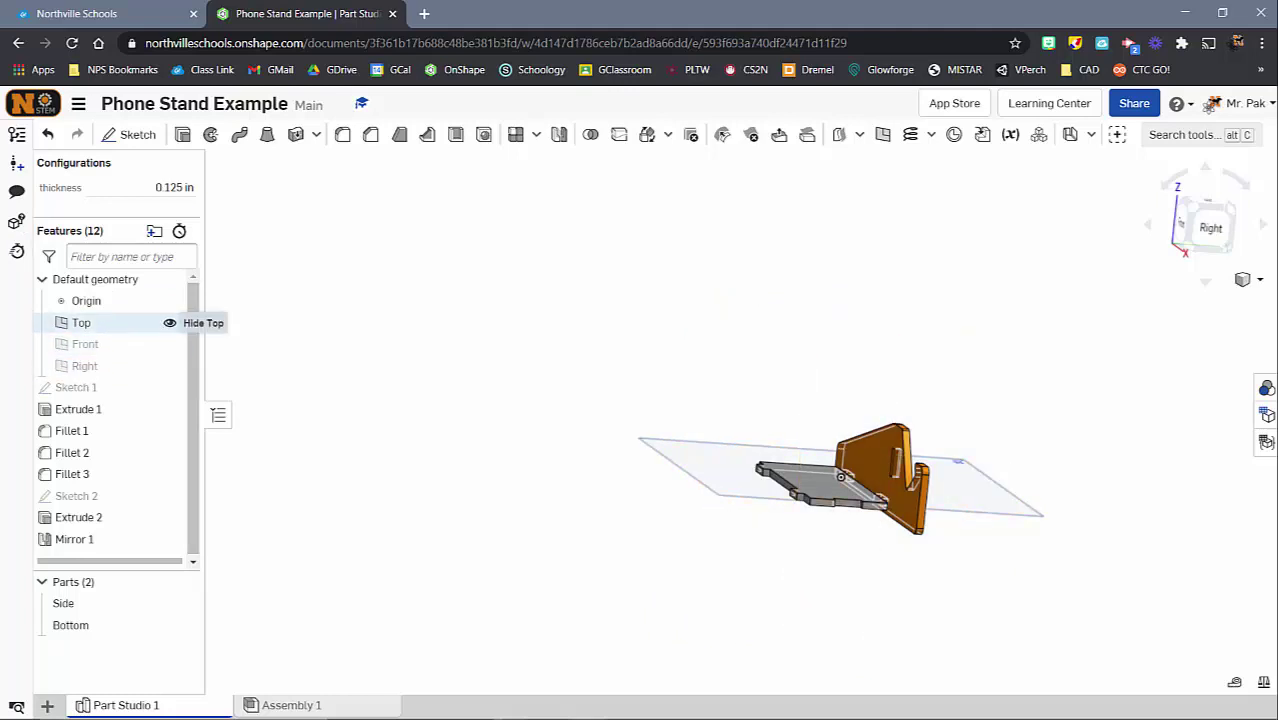
click(169, 322)
right_drag(850, 470, 765, 485)
right_drag(913, 457, 828, 468)
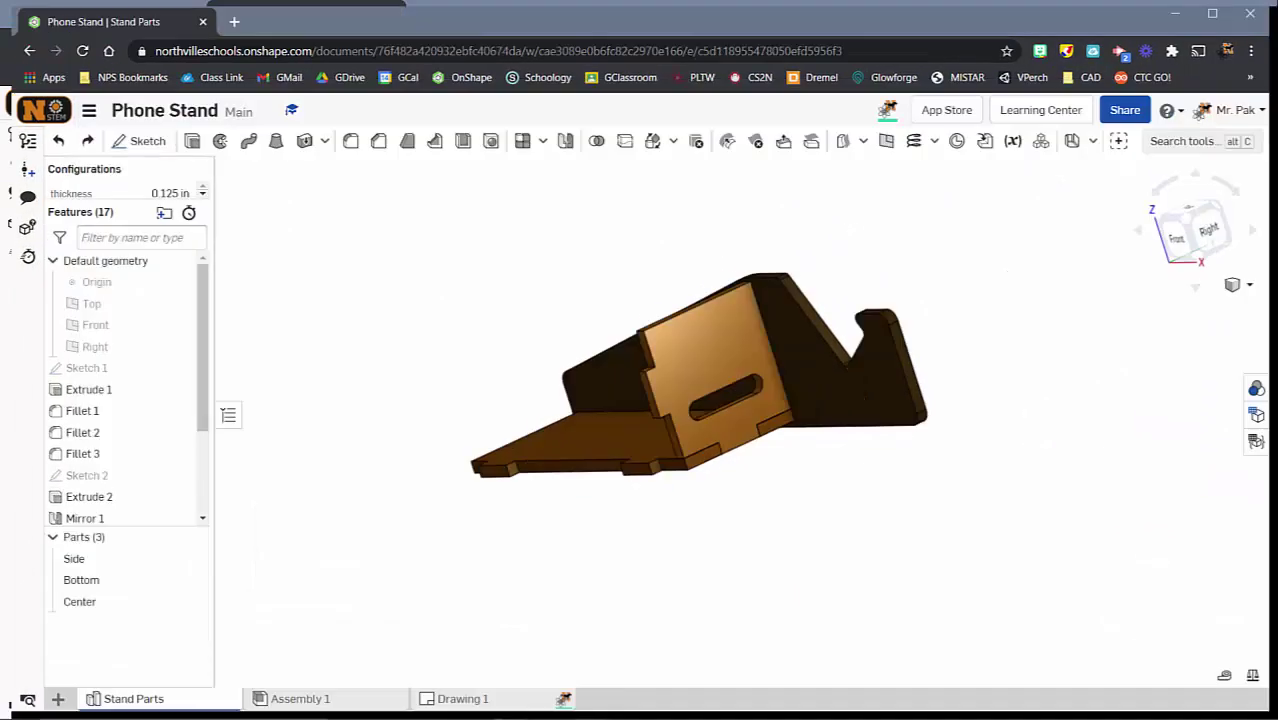
- In the finished Phone Stand document's window, open Sketch 3 of the center part as a reference
scroll(174, 473, down, 2)
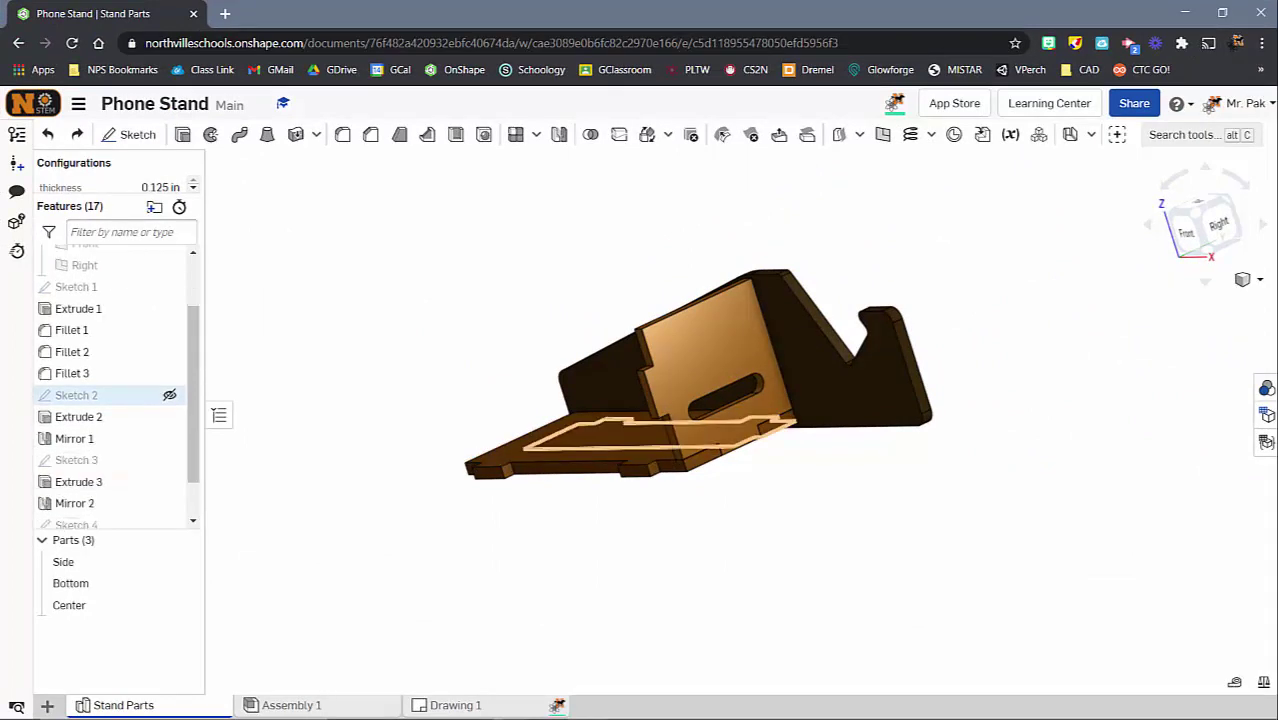
scroll(110, 473, down, 1)
click(80, 409)
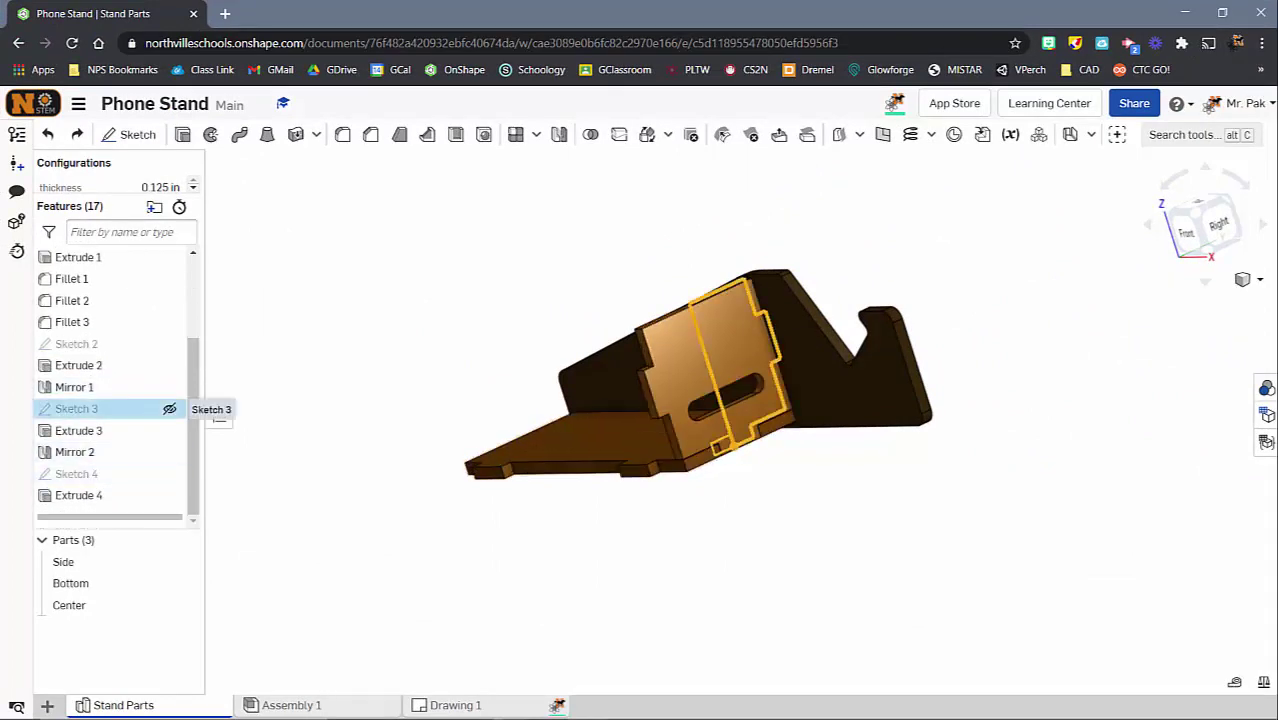
double_click(80, 409)
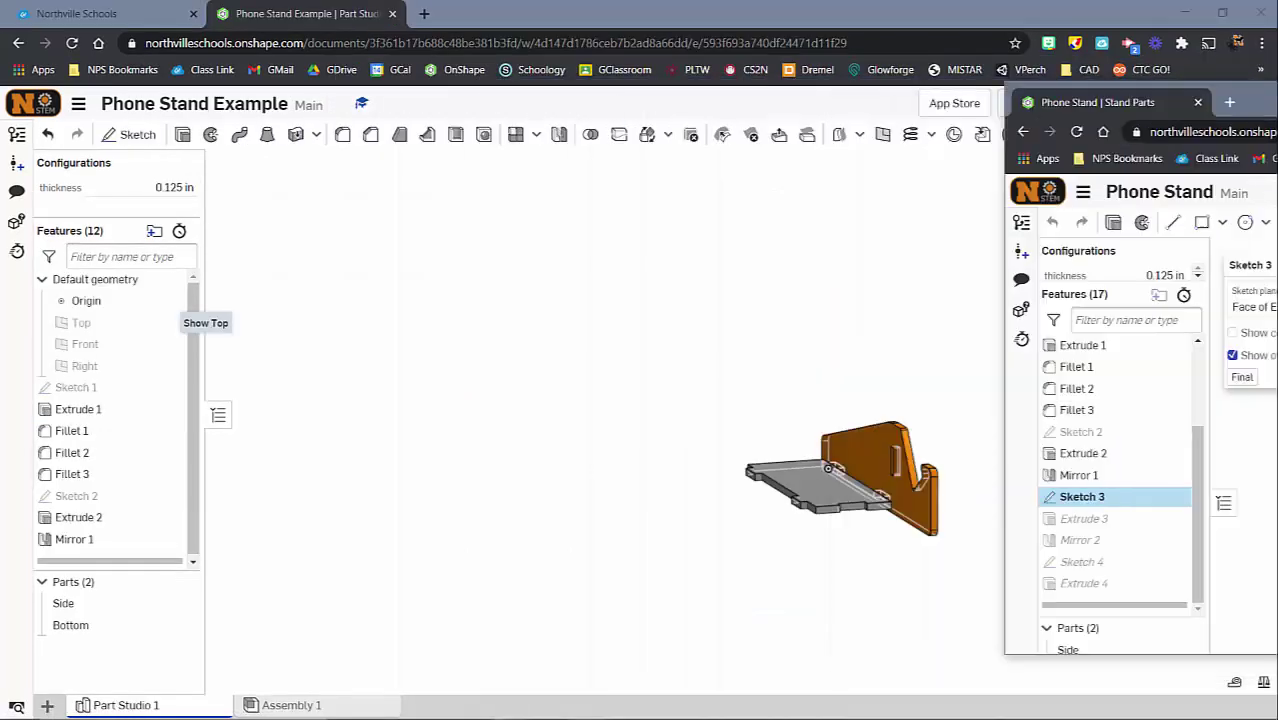
- In Phone Stand Example, start a sketch on the recessed middle face of the bottom part's notched end, viewed straight on, and activate the Use tool
scroll(928, 471, up, 4)
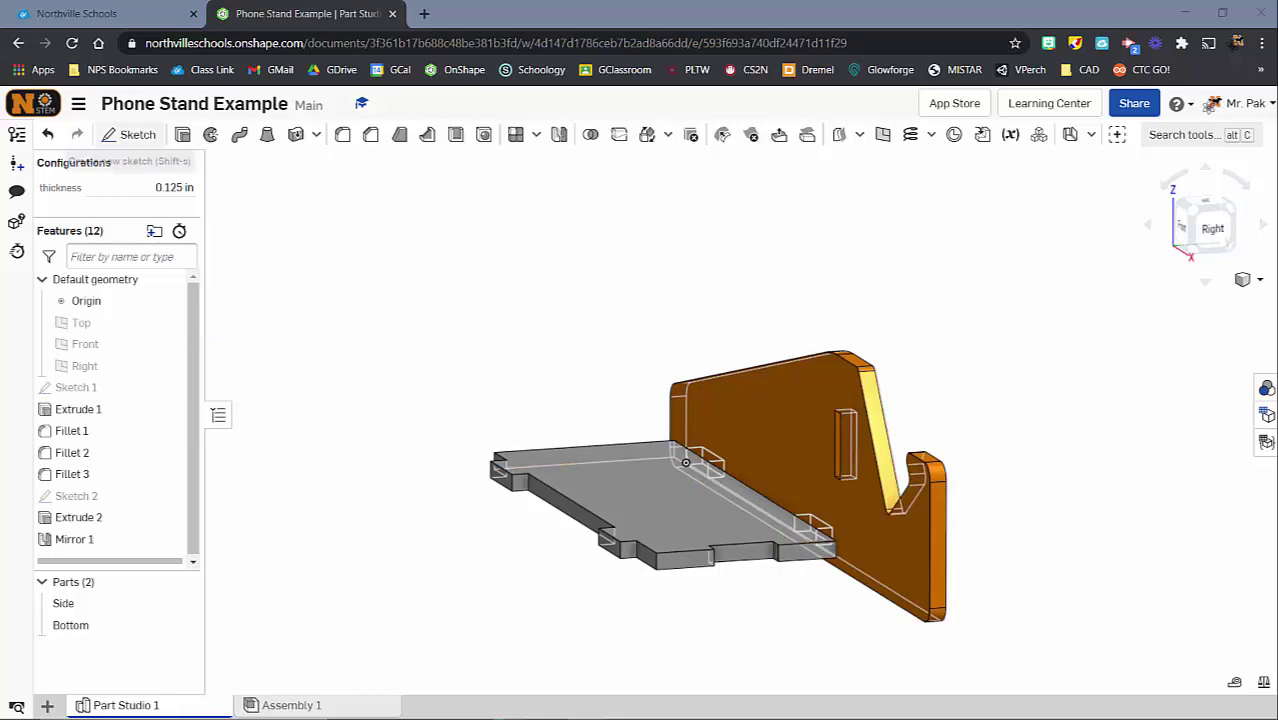
key(shift+s)
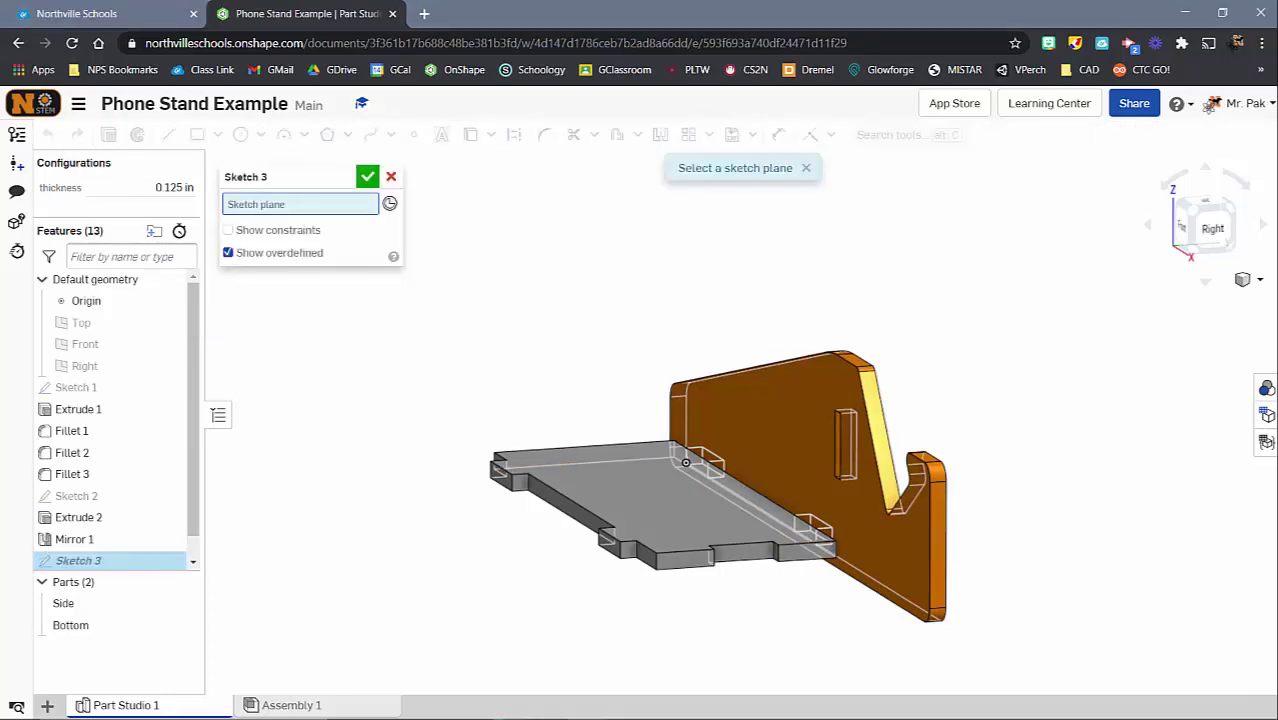
scroll(852, 464, up, 3)
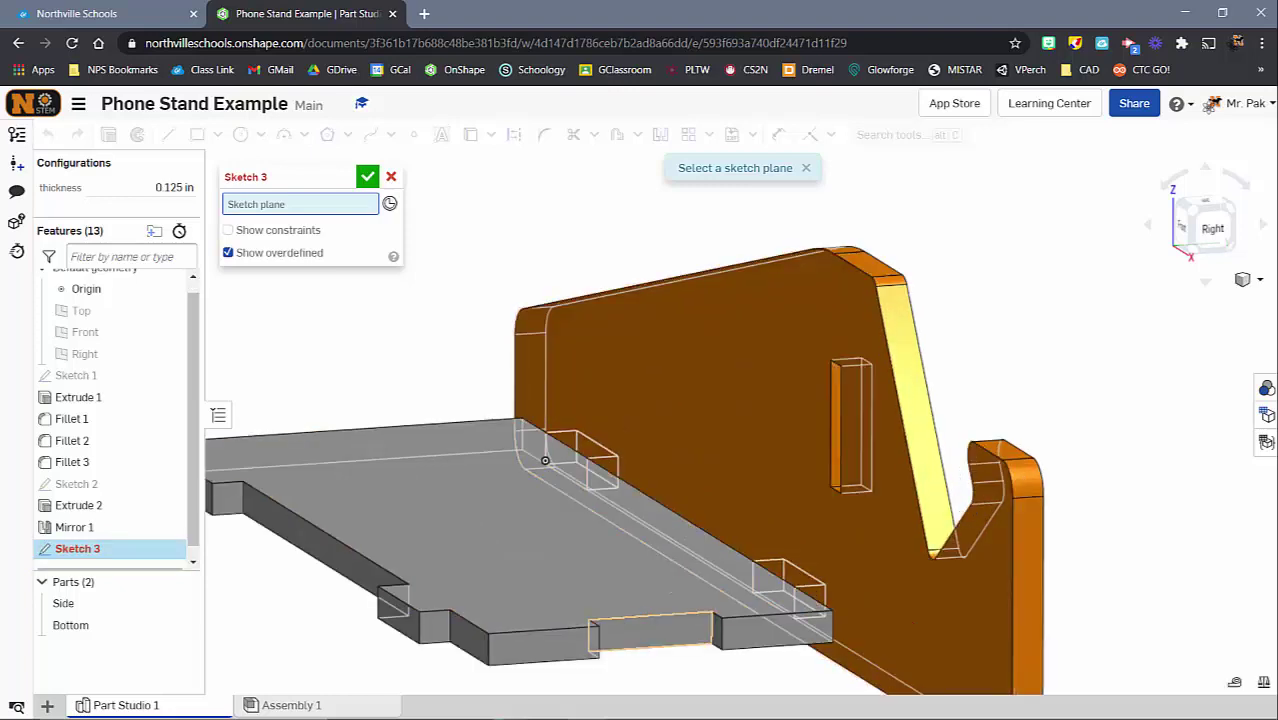
click(545, 460)
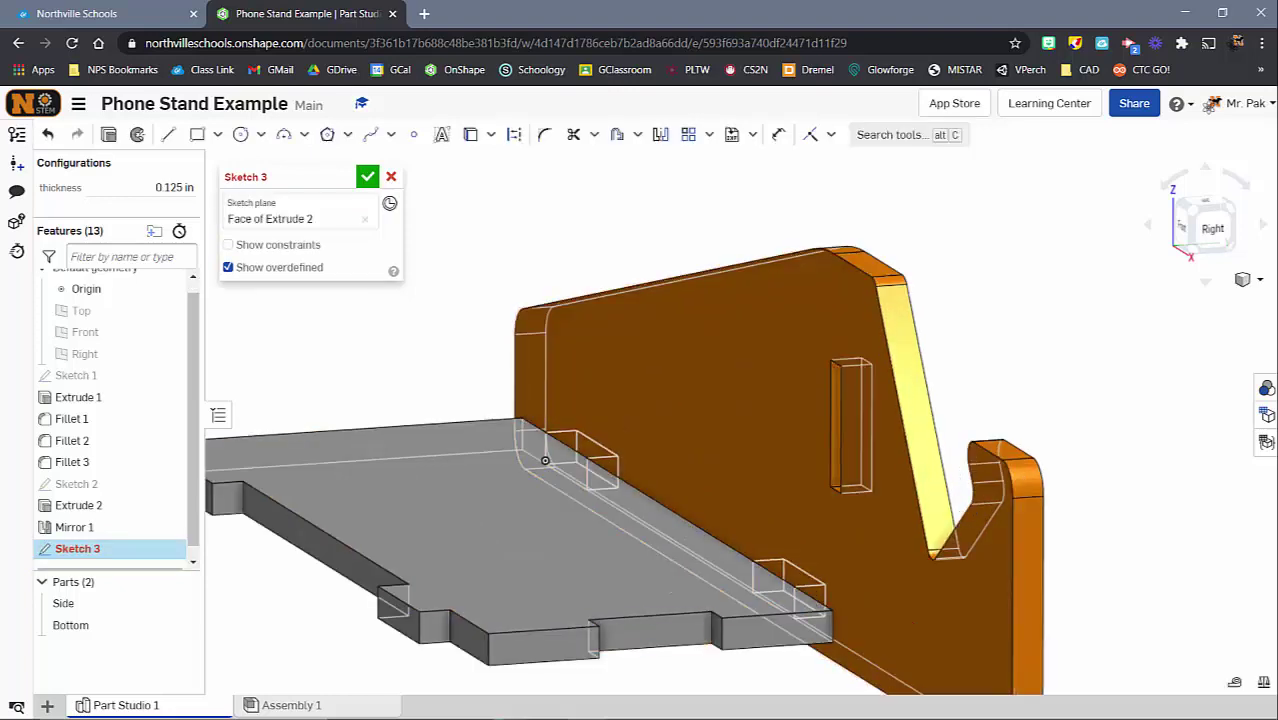
scroll(1040, 541, down, 3)
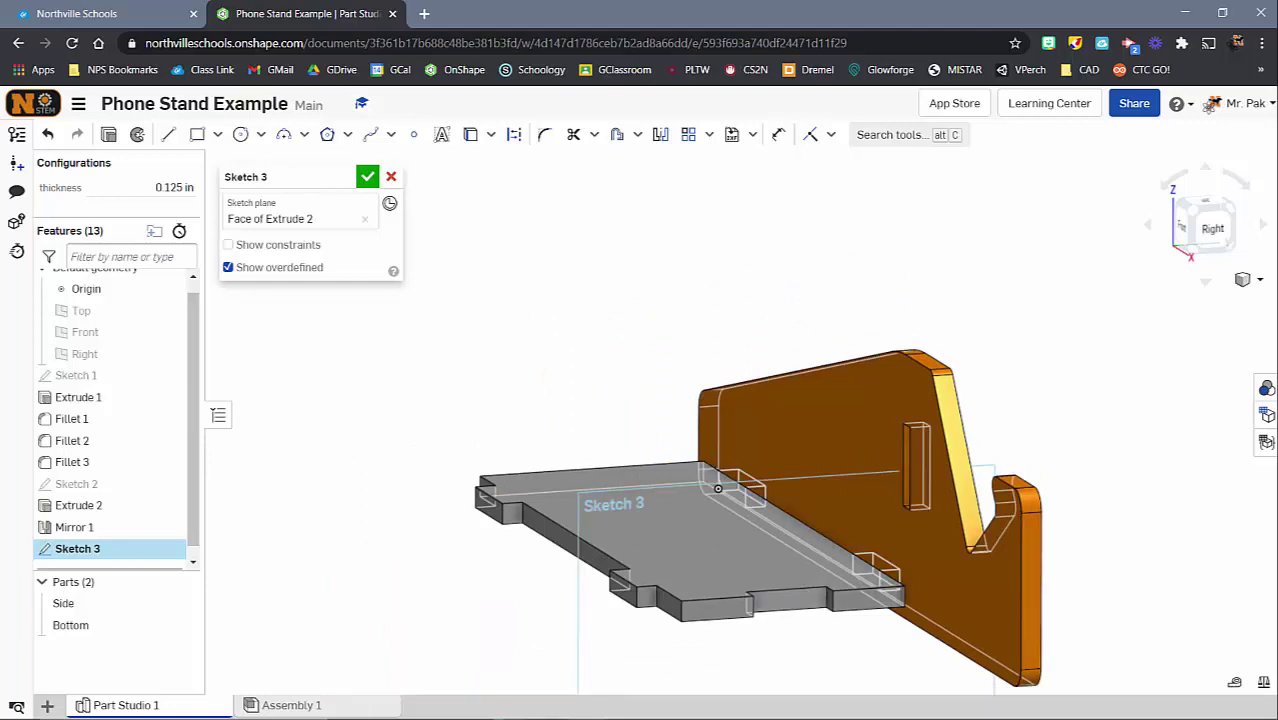
key(n)
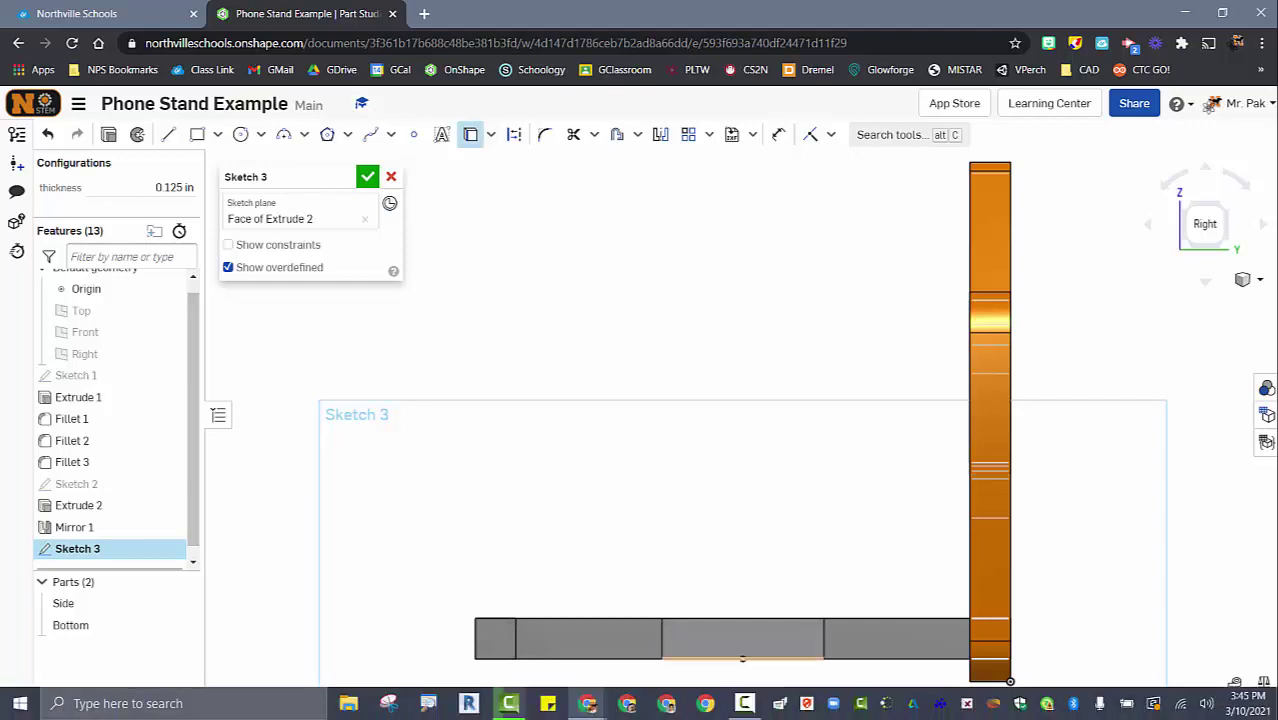
scroll(661, 638, up, 4)
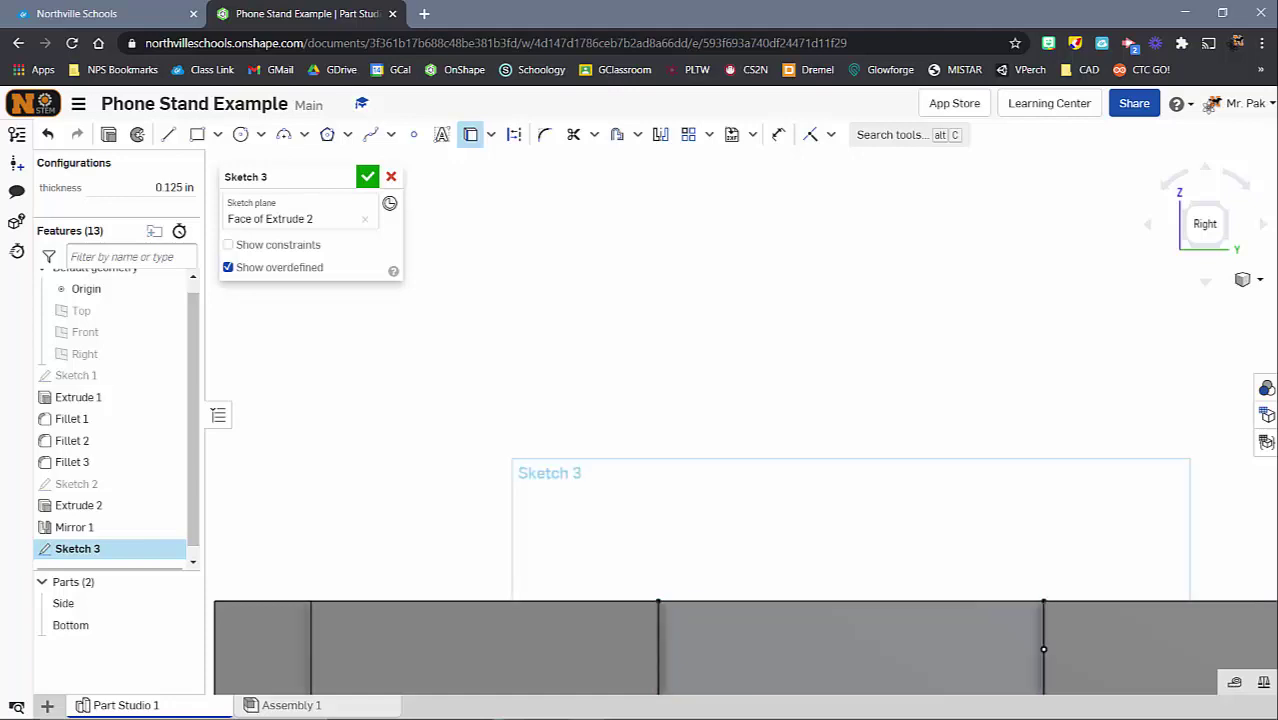
- Project the upper and lower edges of the Side's rectangular slot into the sketch with the Use tool
scroll(705, 395, down, 2)
middle_drag(1101, 498, 677, 527)
scroll(932, 360, down, 1)
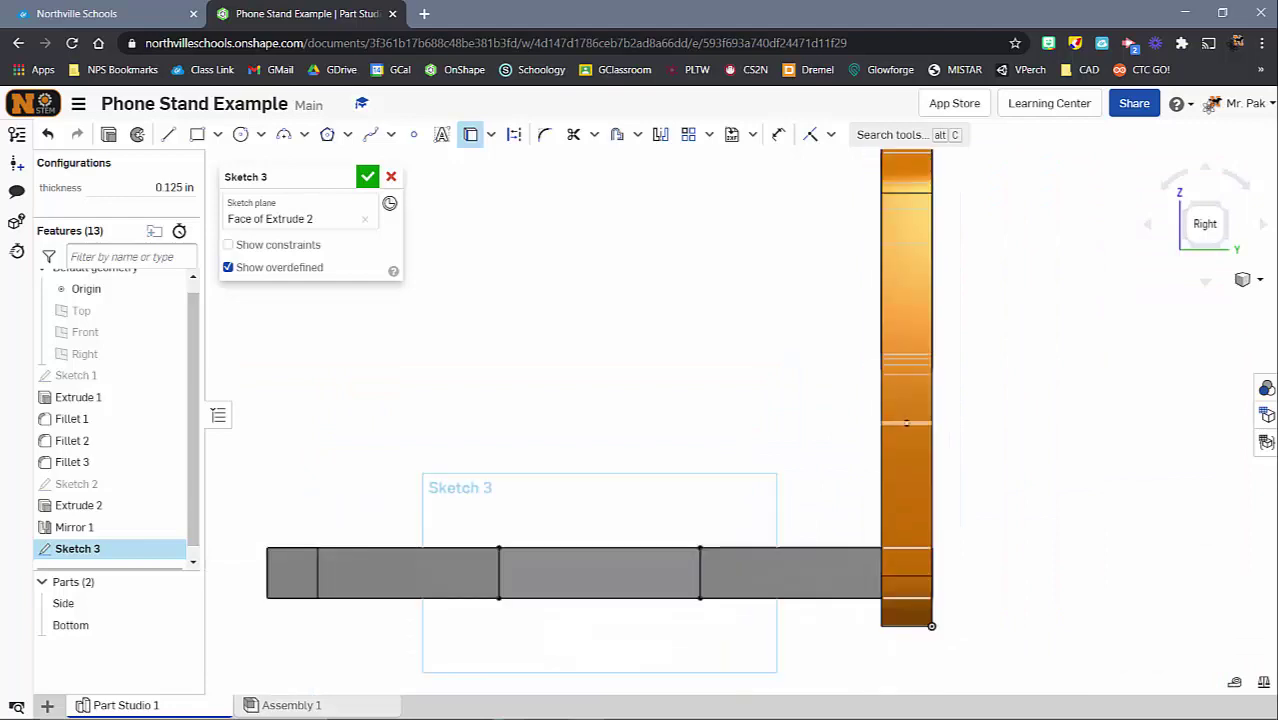
right_drag(932, 360, 997, 386)
middle_drag(997, 386, 1041, 479)
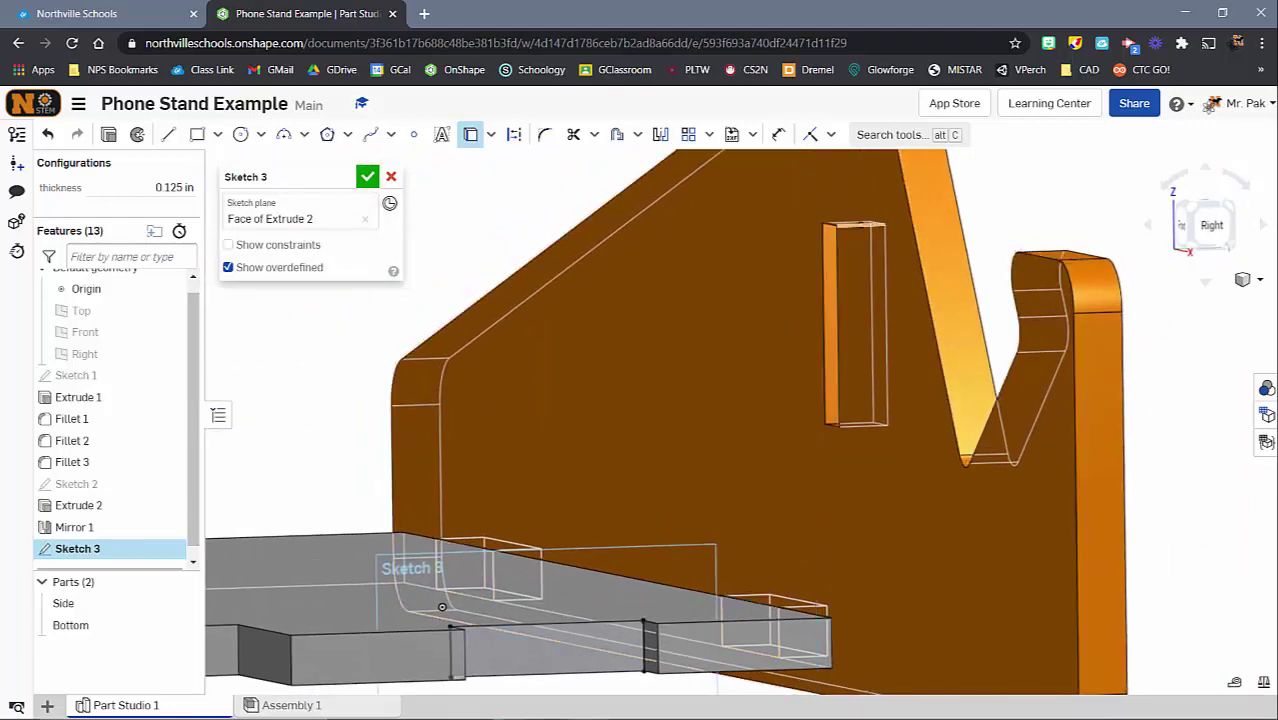
scroll(848, 222, up, 3)
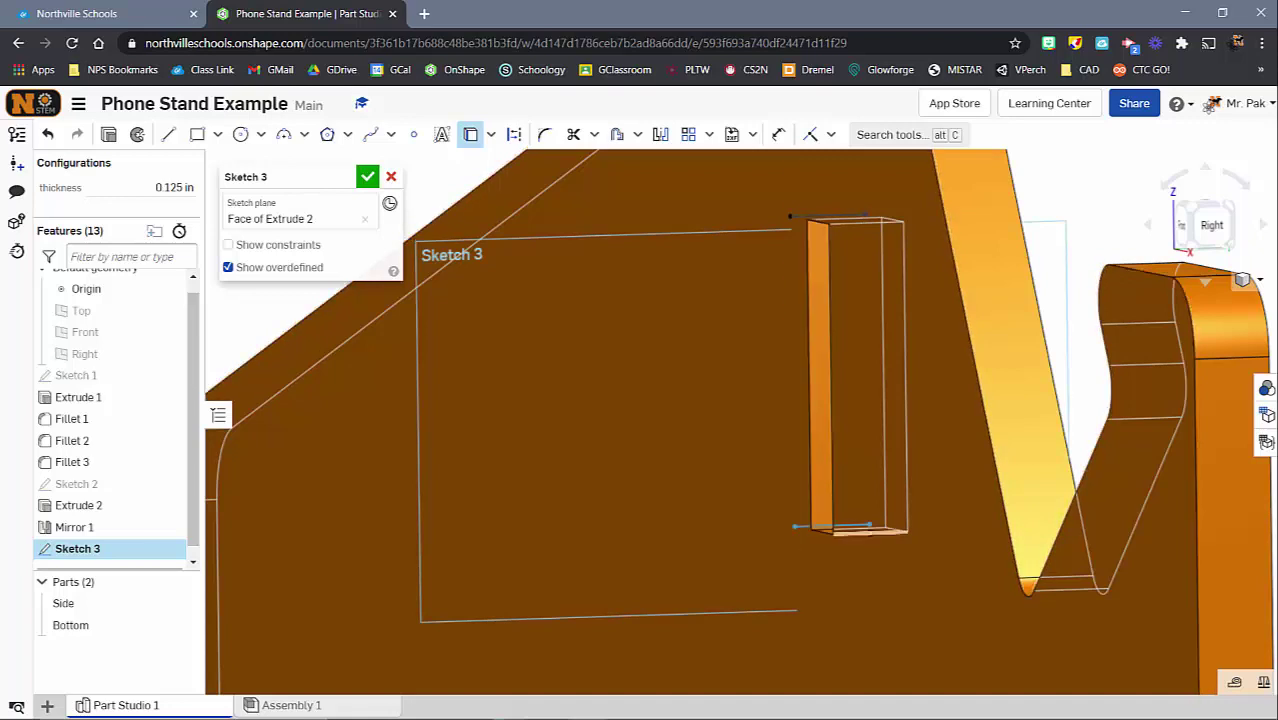
scroll(900, 527, down, 5)
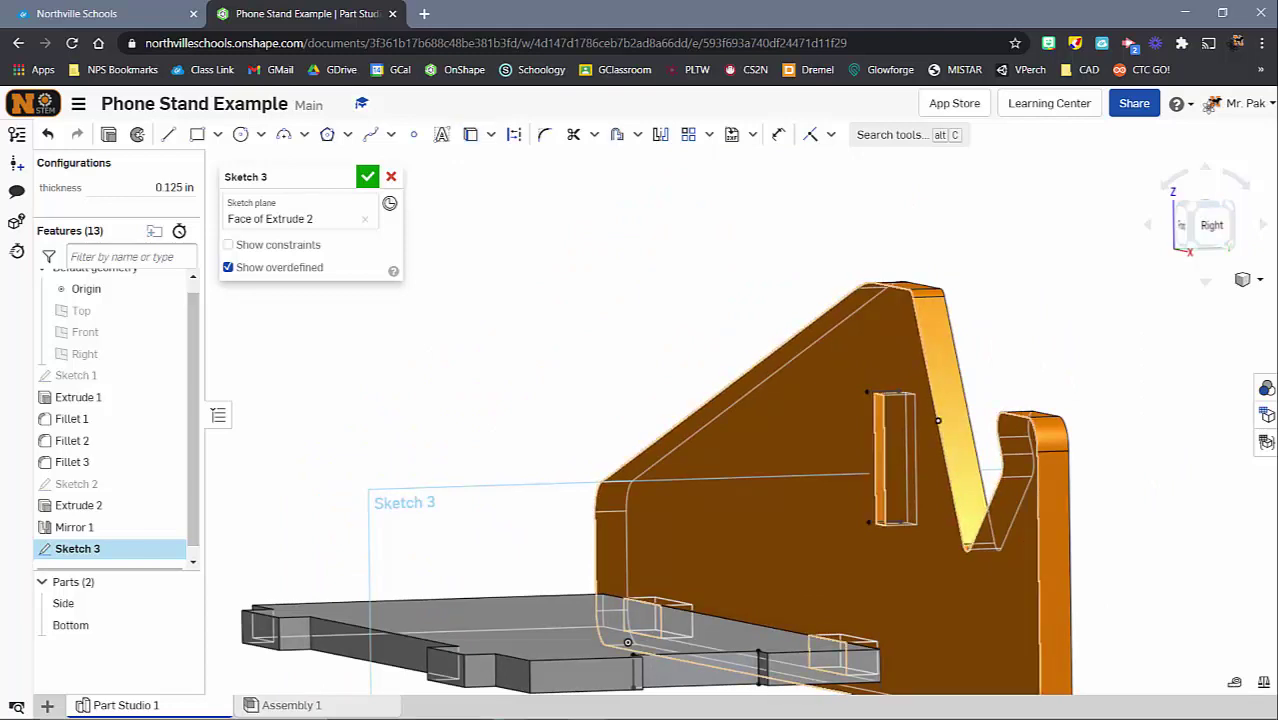
- Project the short edge at the peak of the Side part into the sketch with the Use tool
click(470, 134)
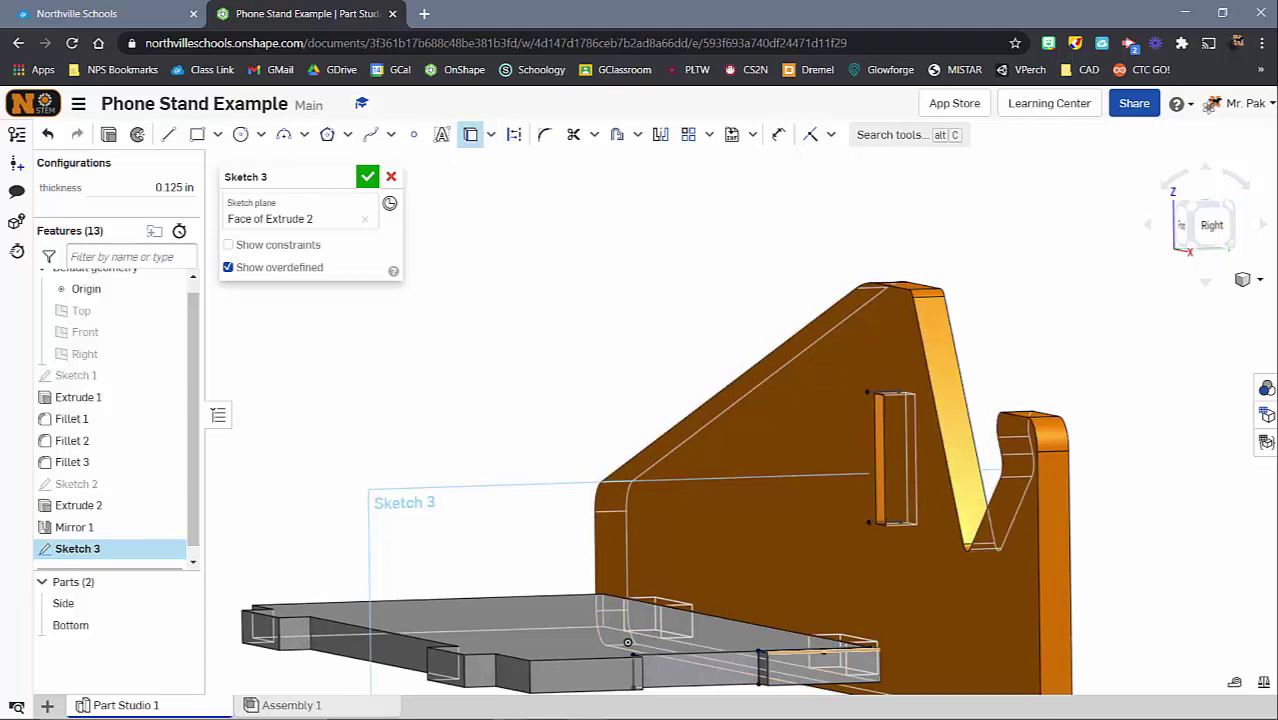
click(838, 452)
scroll(922, 288, up, 2)
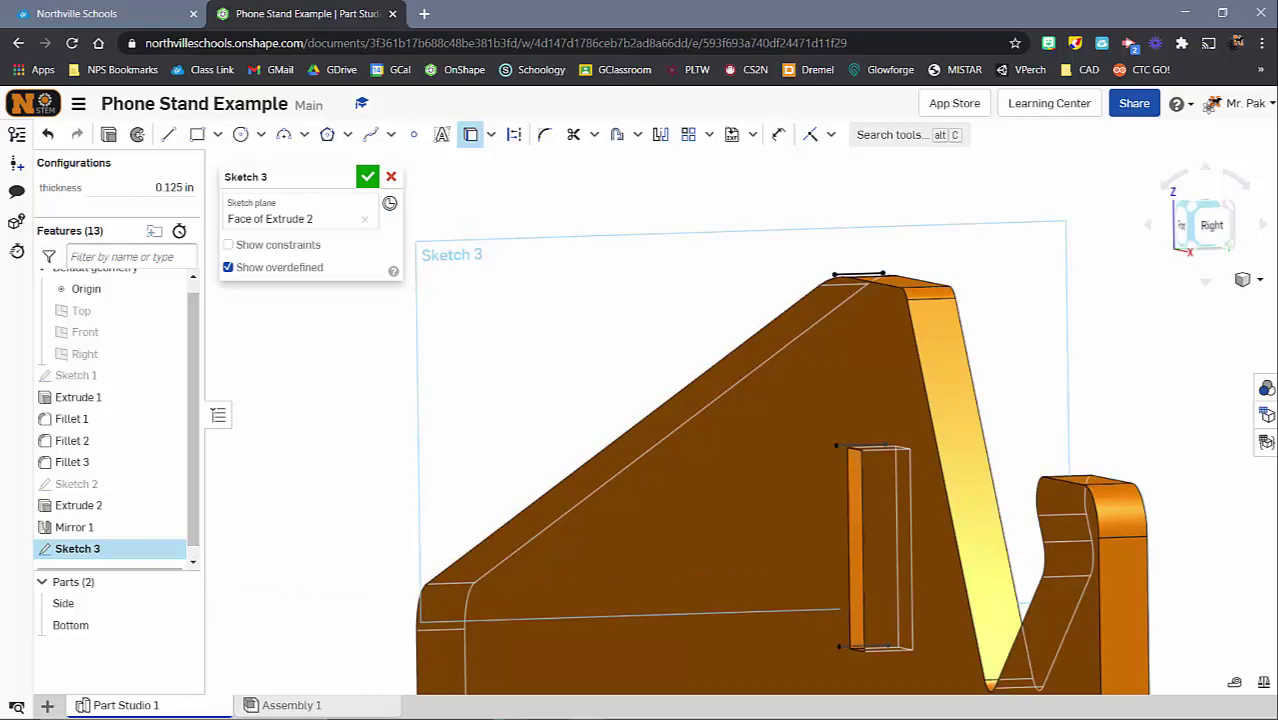
key(Escape)
- Orient the sketch straight on from the Right view and hide the Side part
key(f)
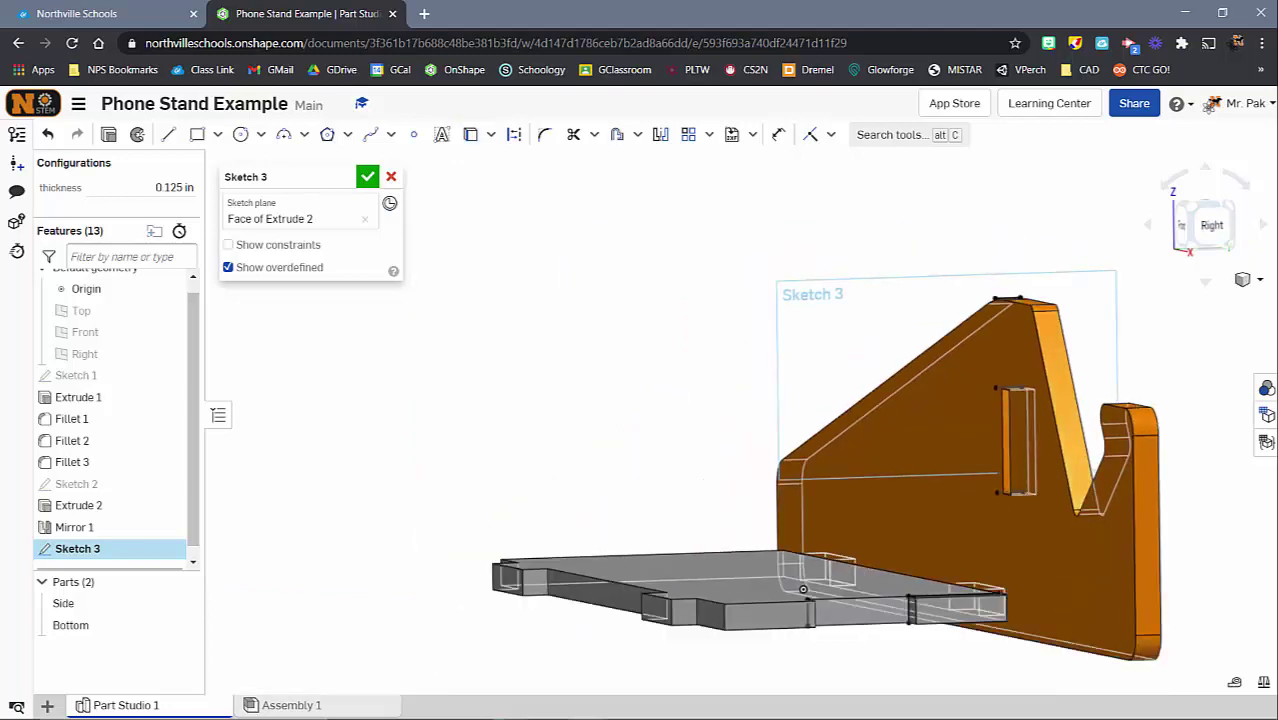
click(1205, 224)
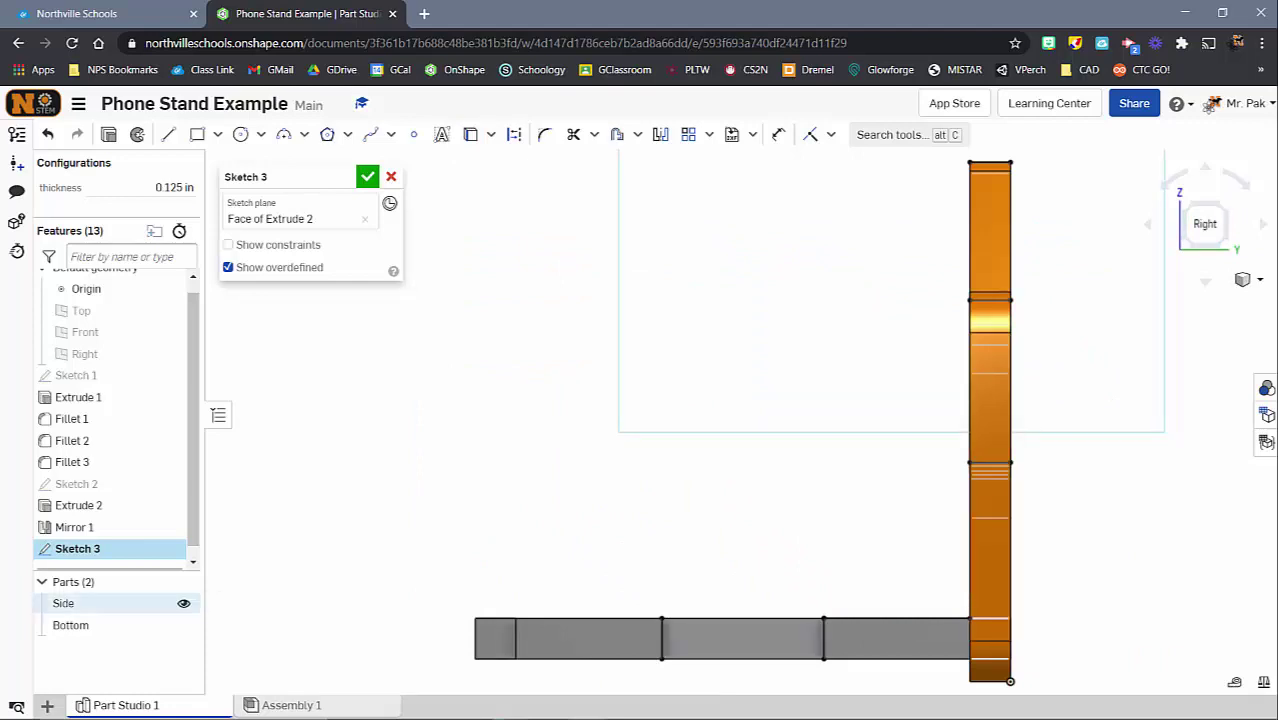
click(183, 603)
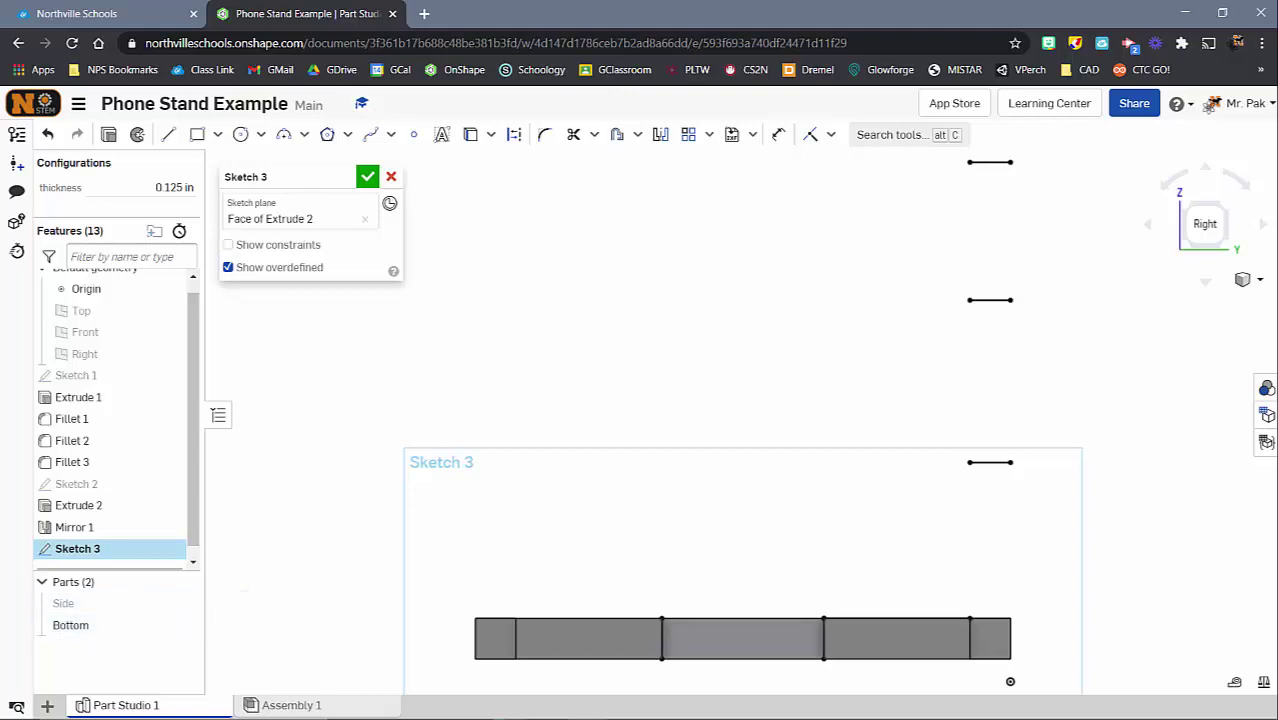
- Draw a line from the notch's upper corner along the bottom's upper edge to the tab, and a vertical line connecting there to the projected lower slot edge
key(l)
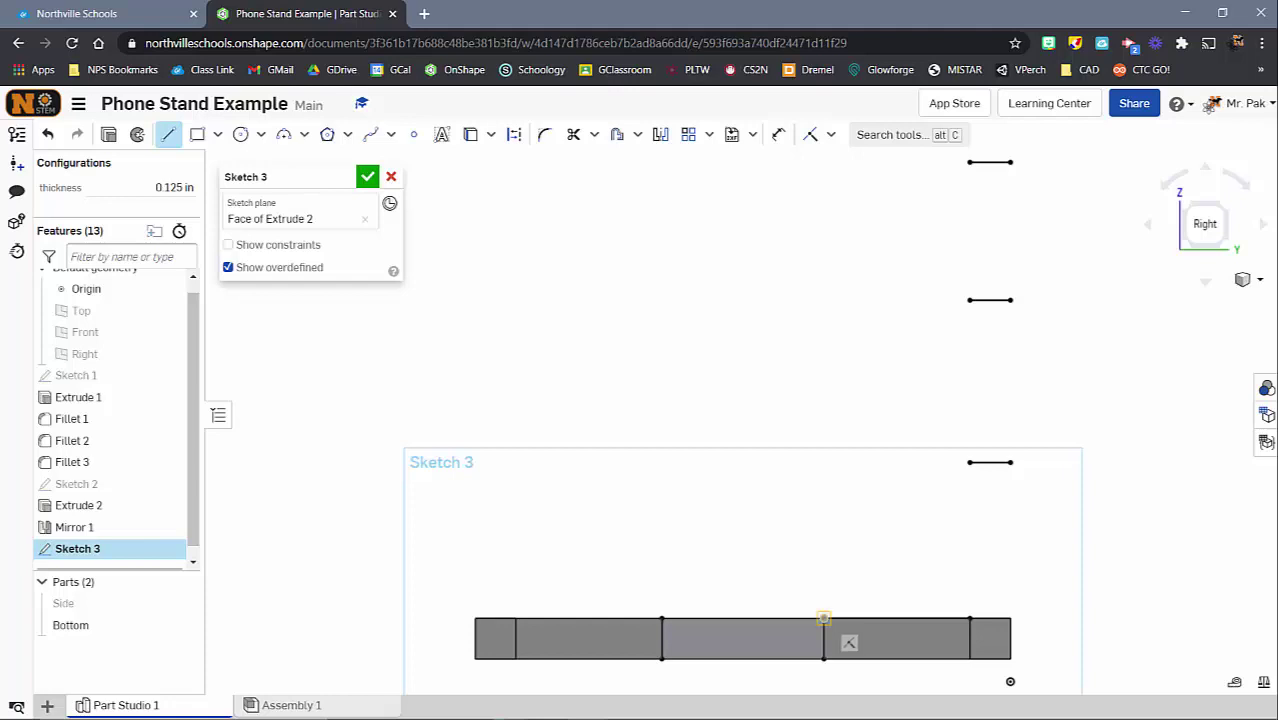
click(823, 619)
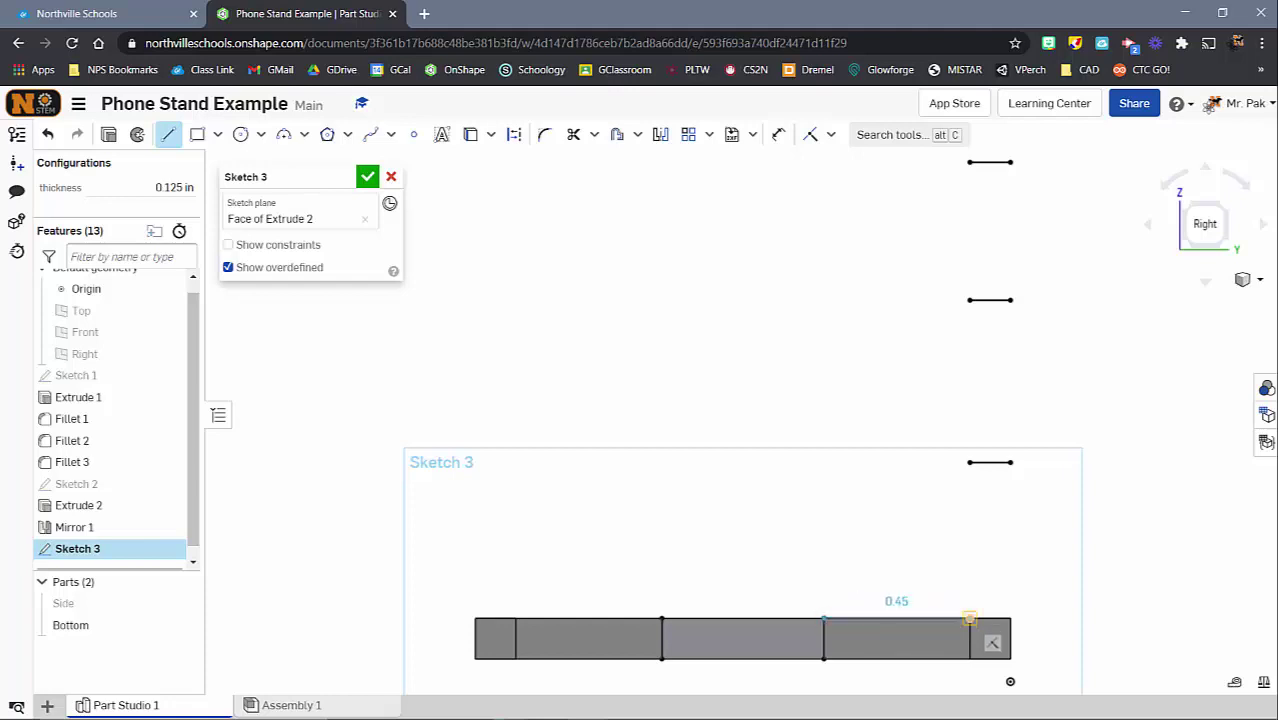
click(970, 619)
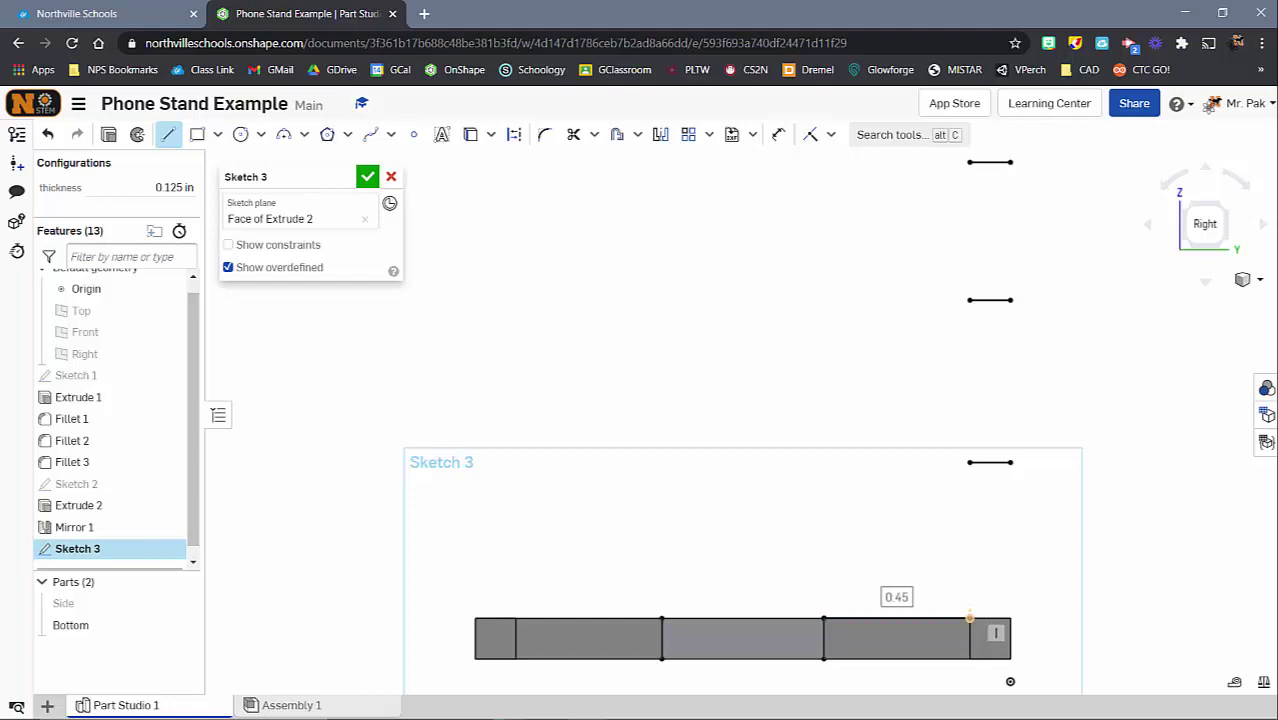
click(970, 462)
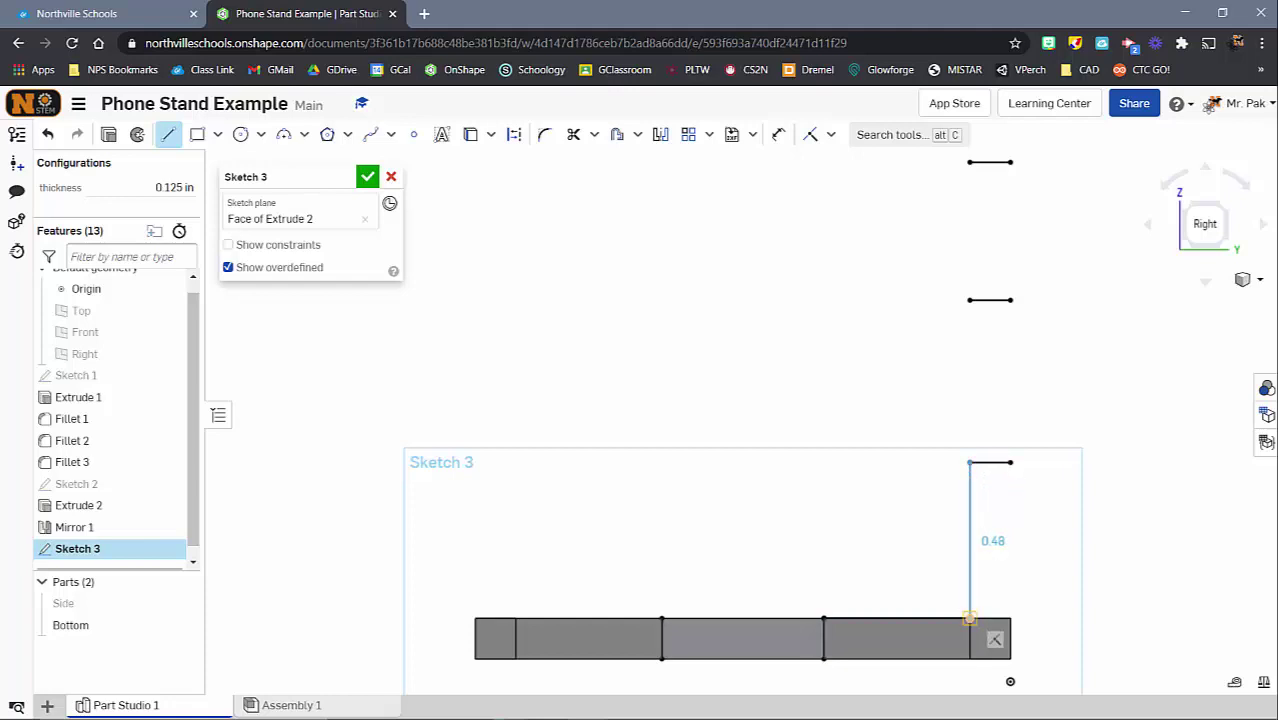
click(970, 619)
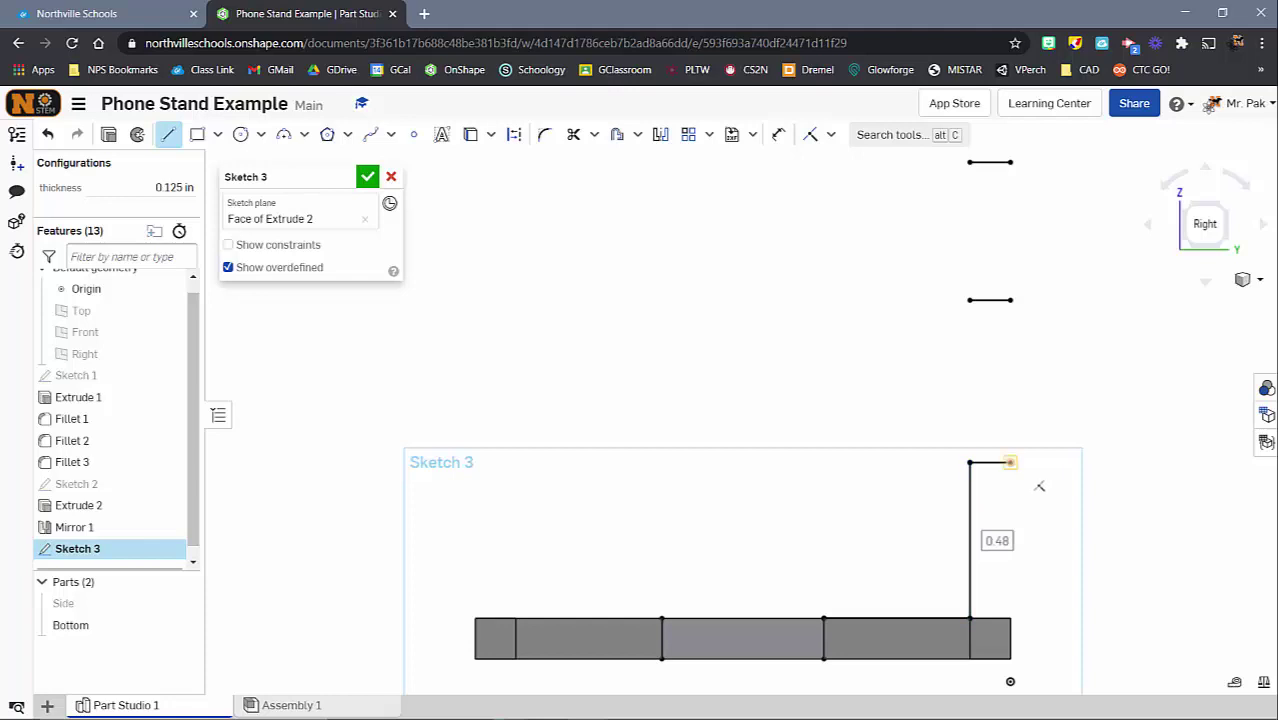
- Draw vertical lines joining the outer ends of the two projected slot edges, and the inner ends of the upper slot edge and the peak edge
click(1010, 462)
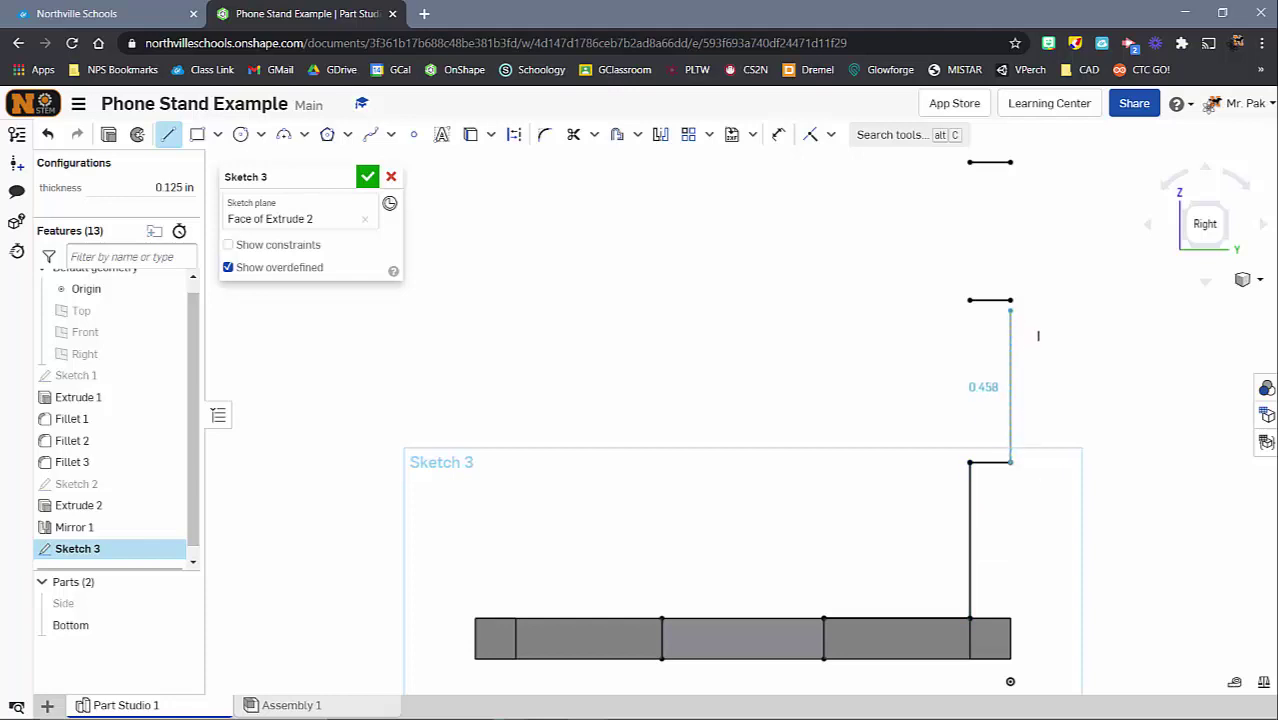
click(1010, 300)
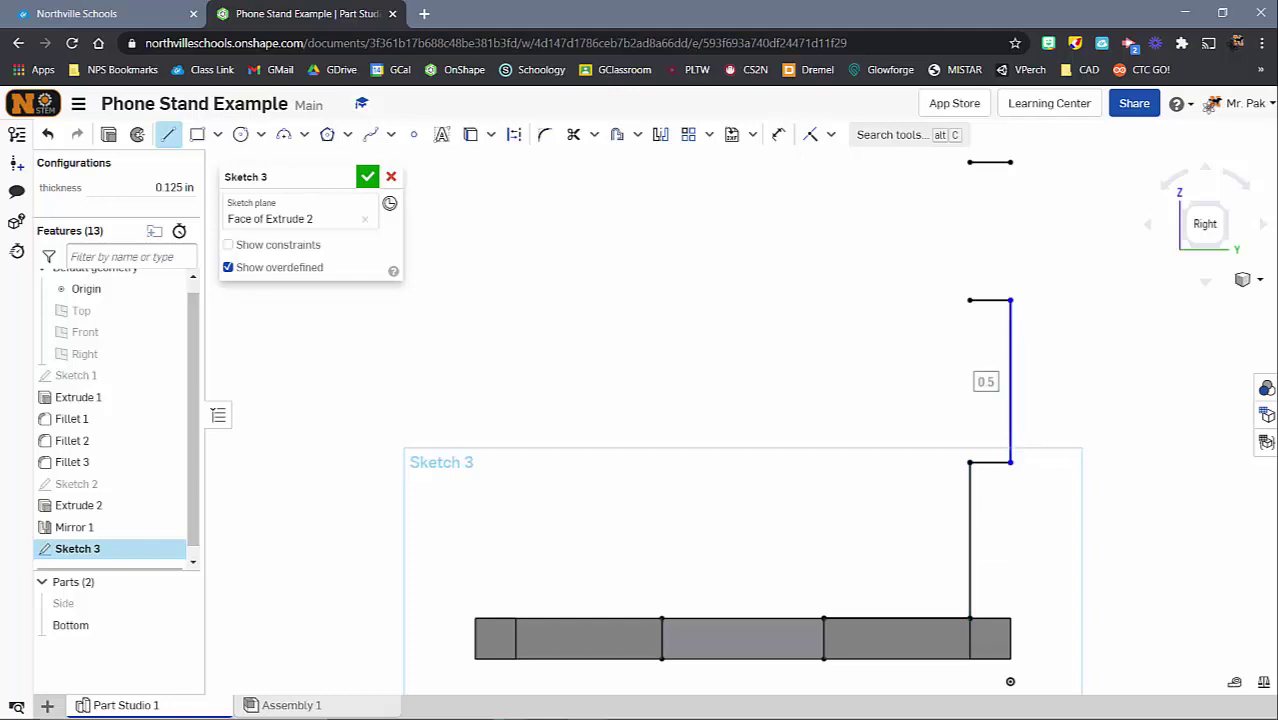
click(970, 300)
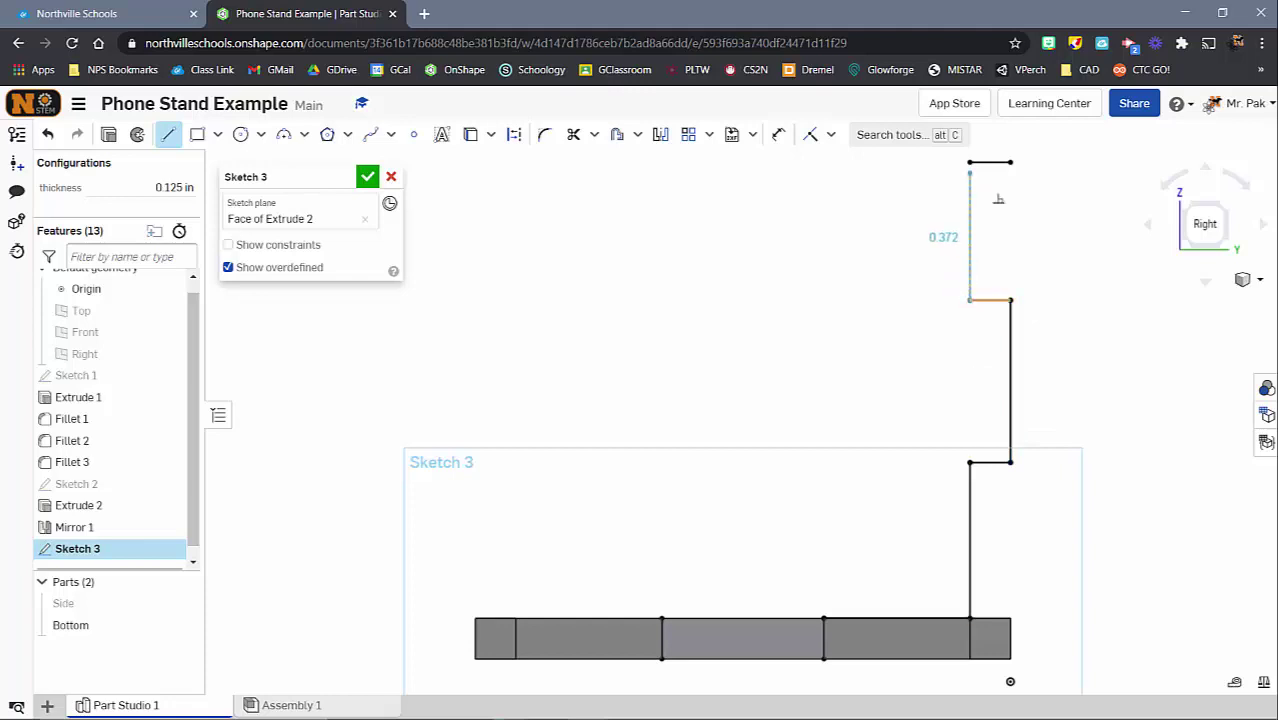
click(970, 162)
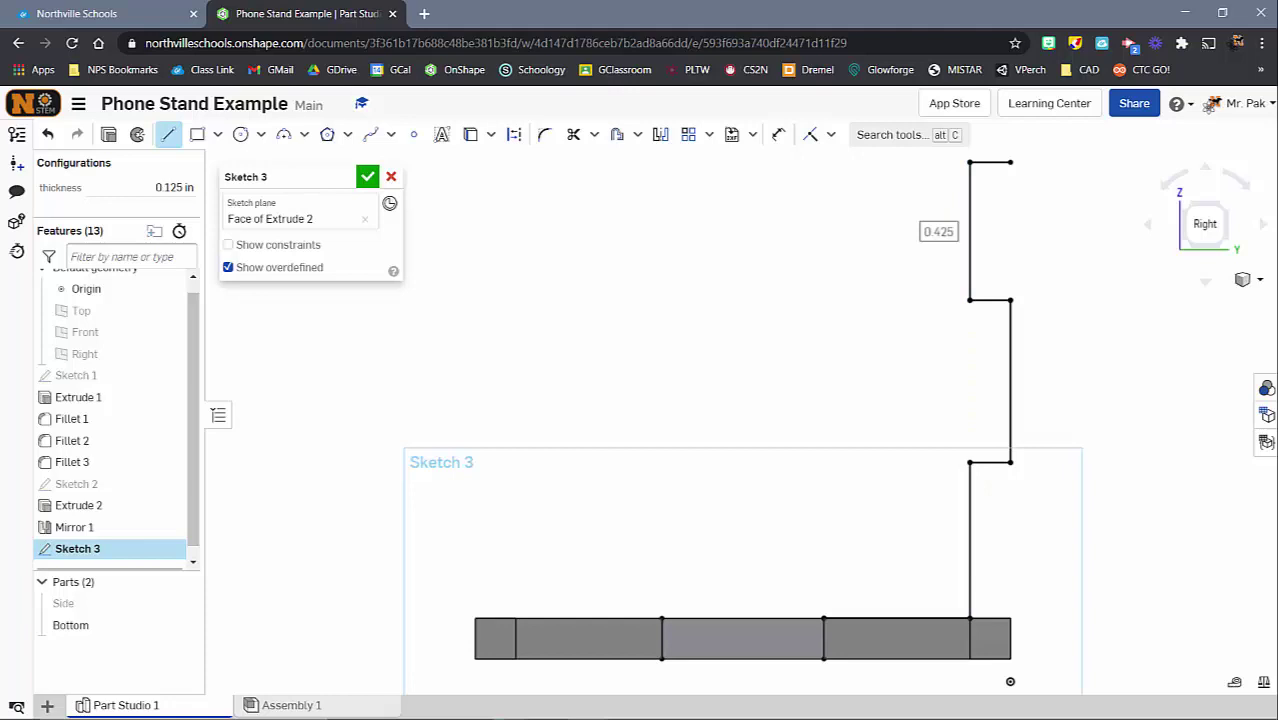
- Draw a horizontal line between the two lower corners of the bottom part's middle notch
click(661, 658)
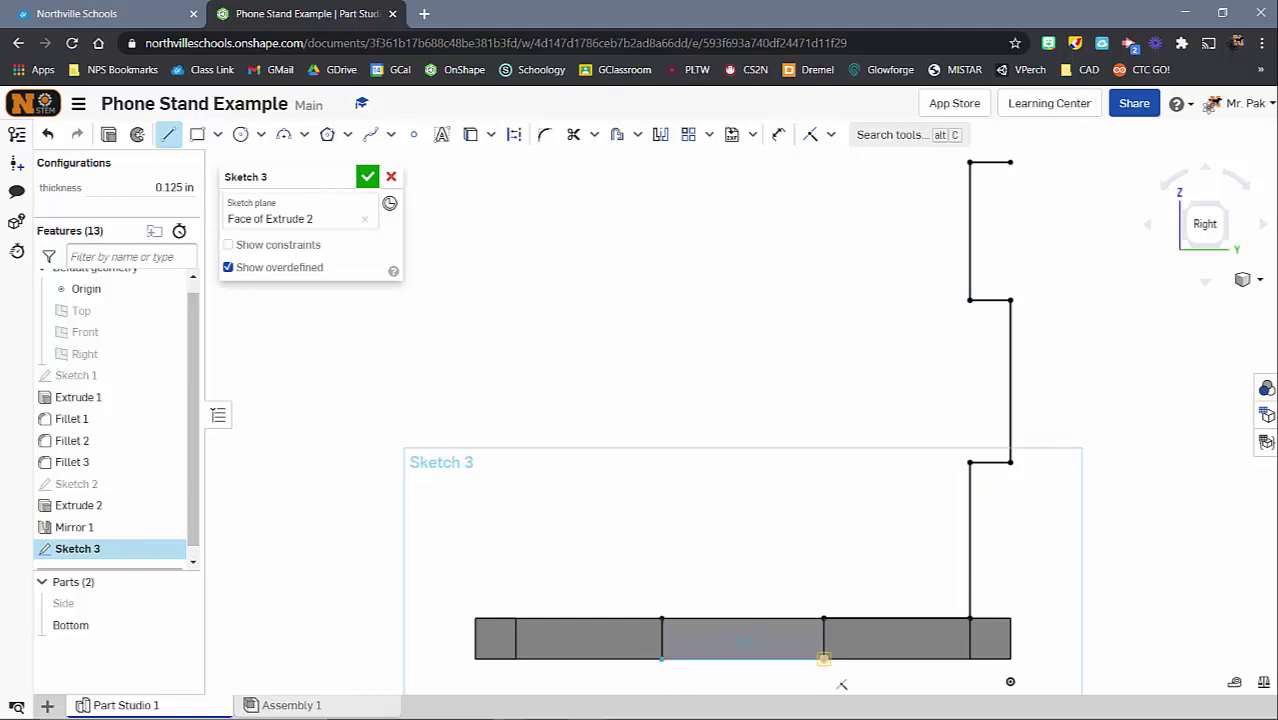
click(823, 658)
key(Escape)
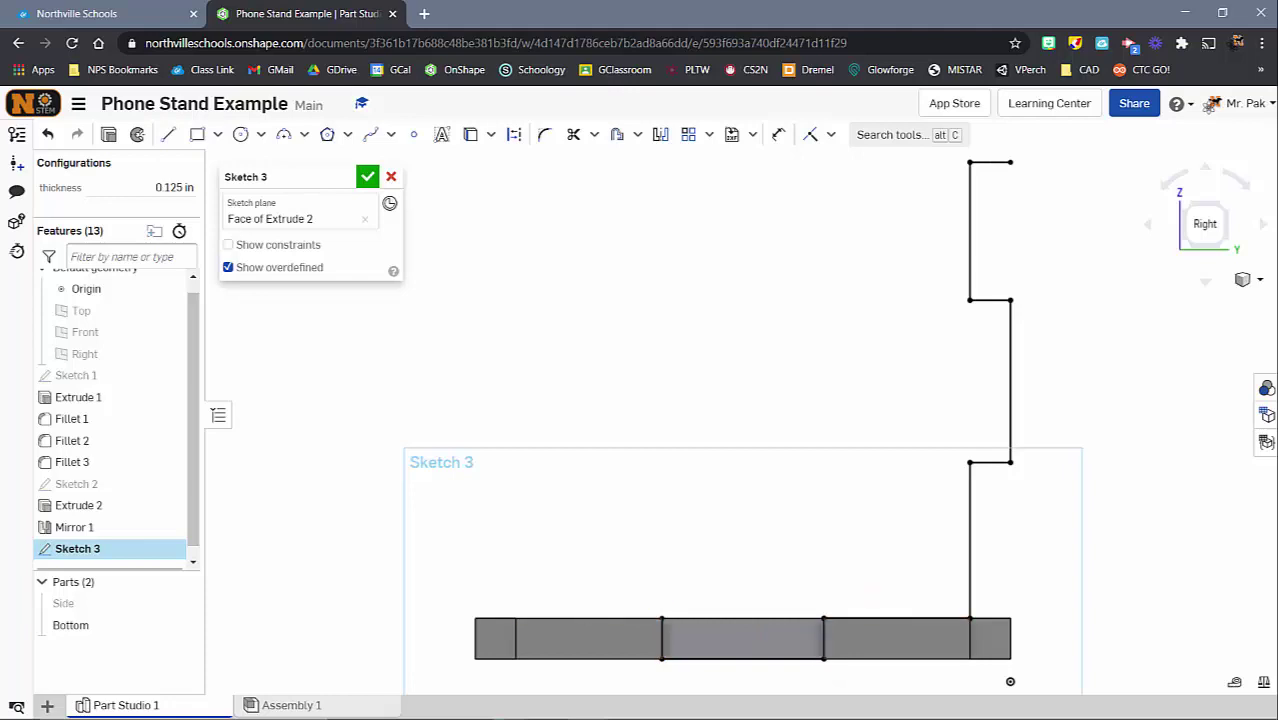
- Place a sketch point at the midpoint of the notch's lower horizontal line
click(413, 134)
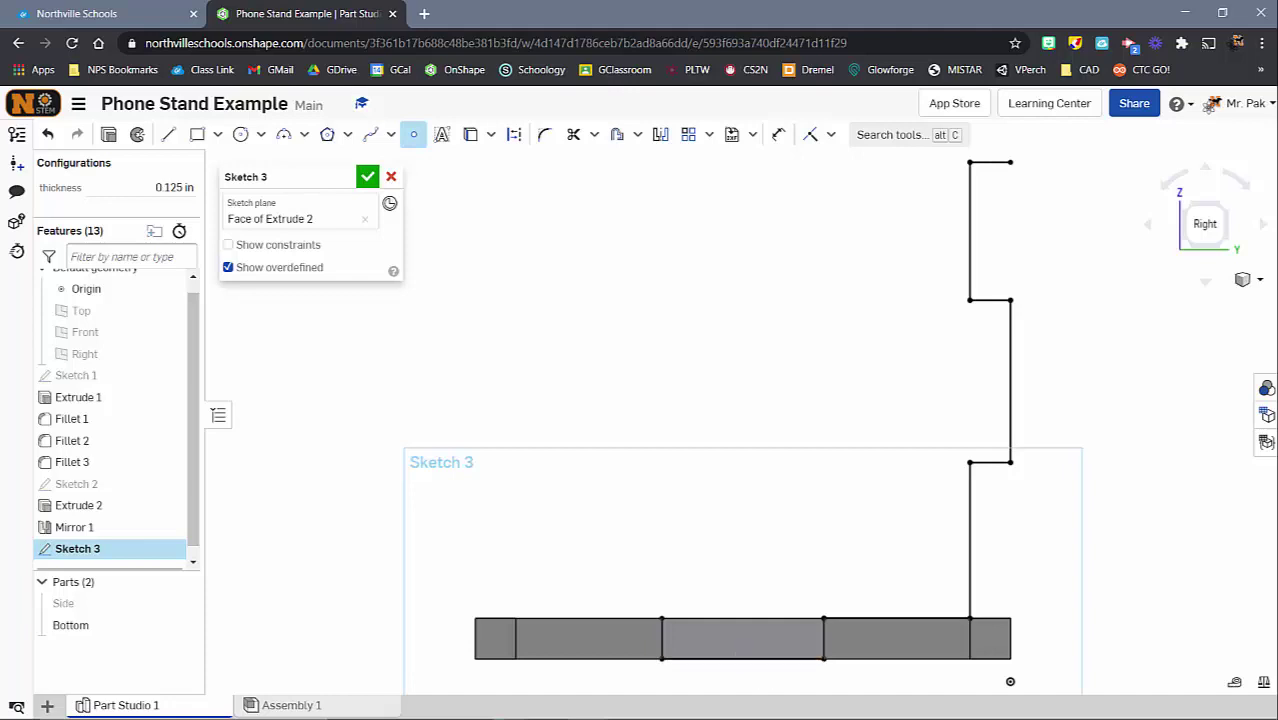
scroll(778, 577, down, 2)
middle_drag(778, 577, 726, 511)
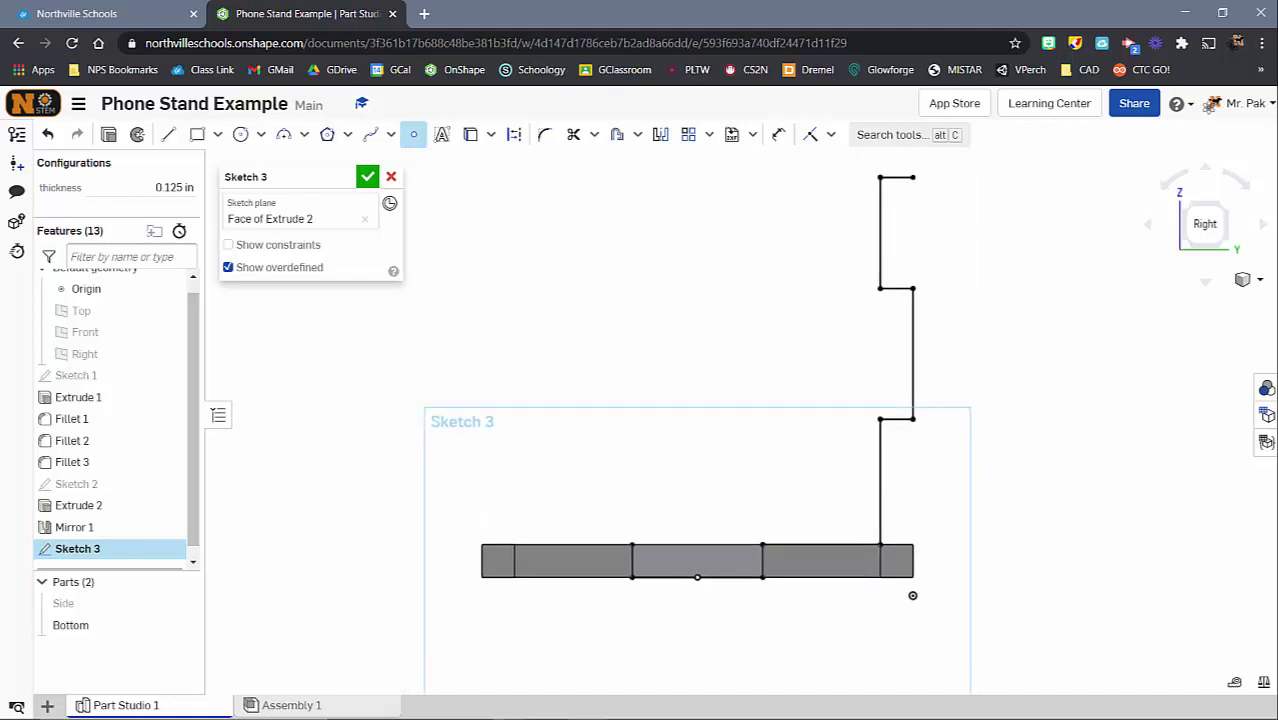